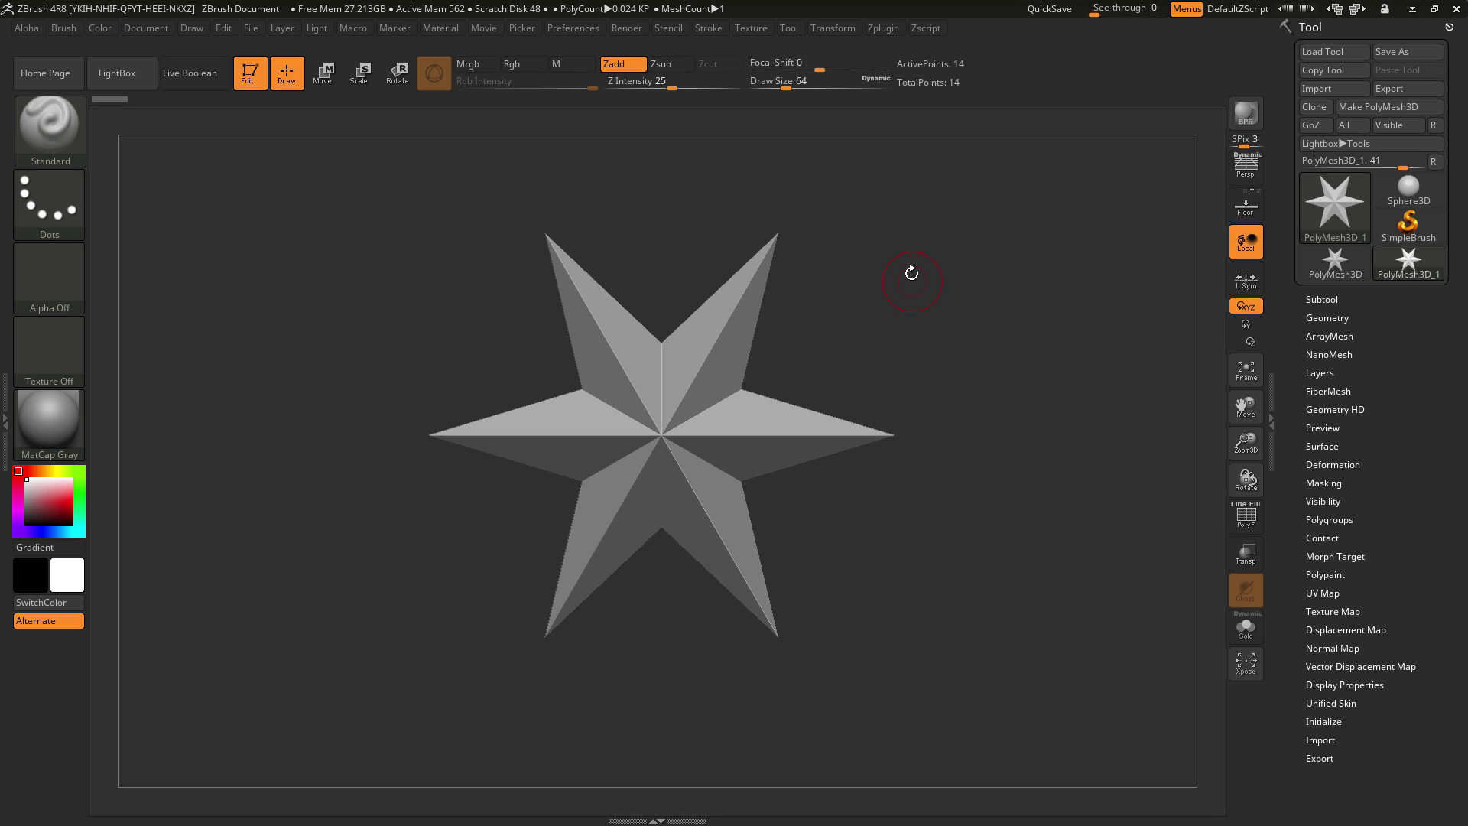
Expand the Z Cnc plugin settings and dock the Zplugin palette in the side tray
click(885, 28)
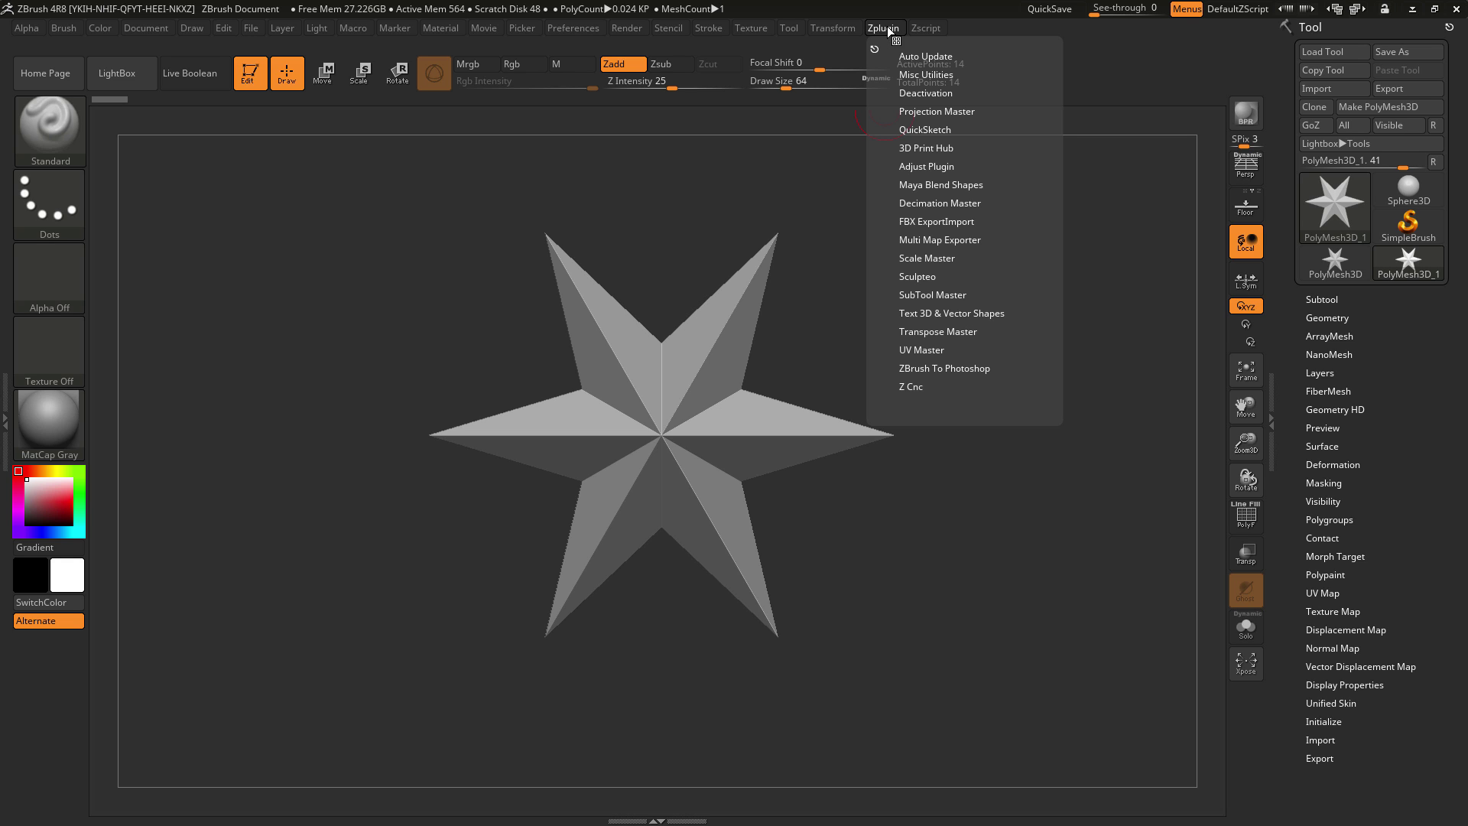
click(916, 387)
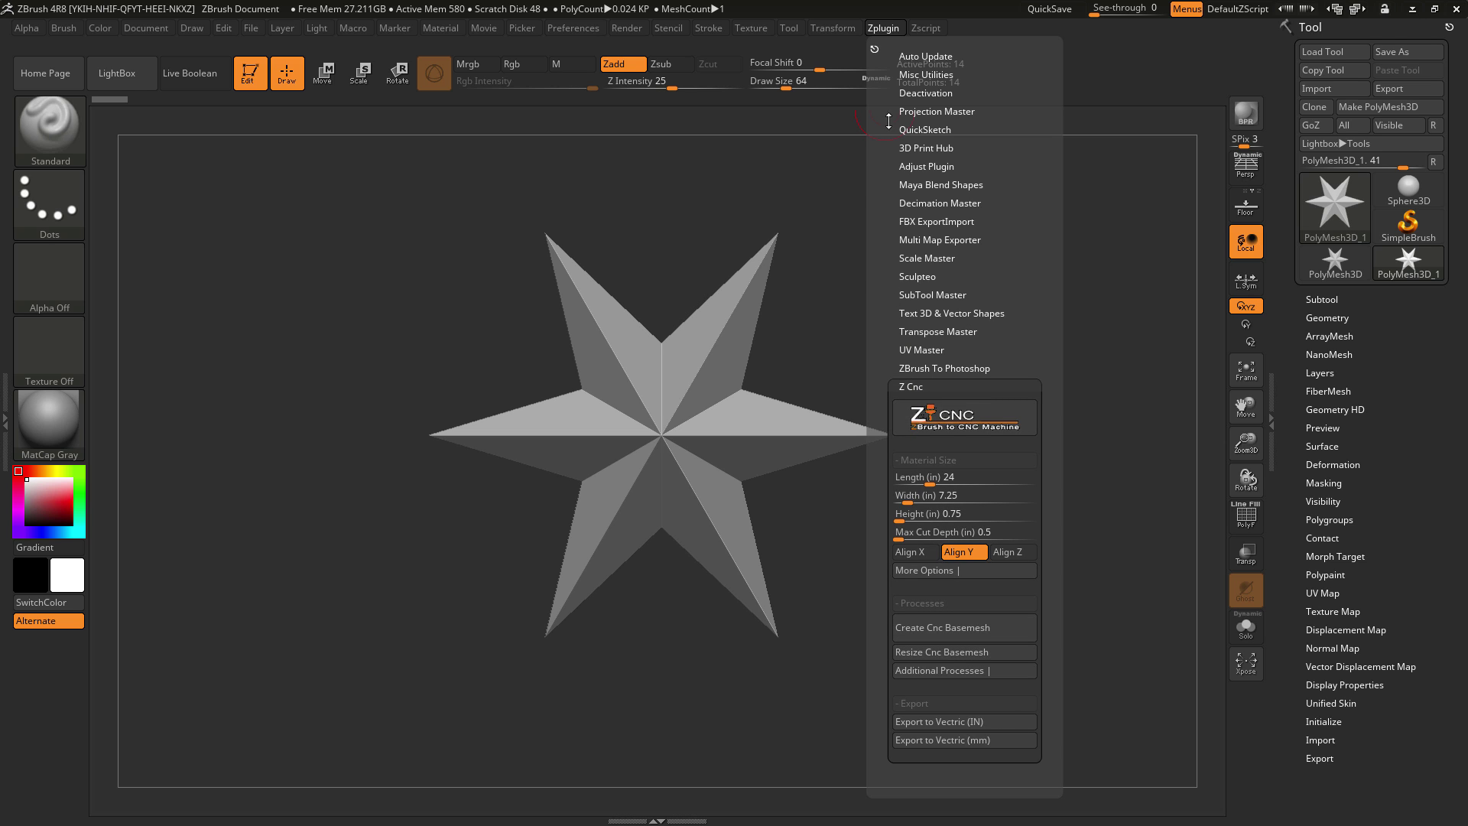
click(873, 47)
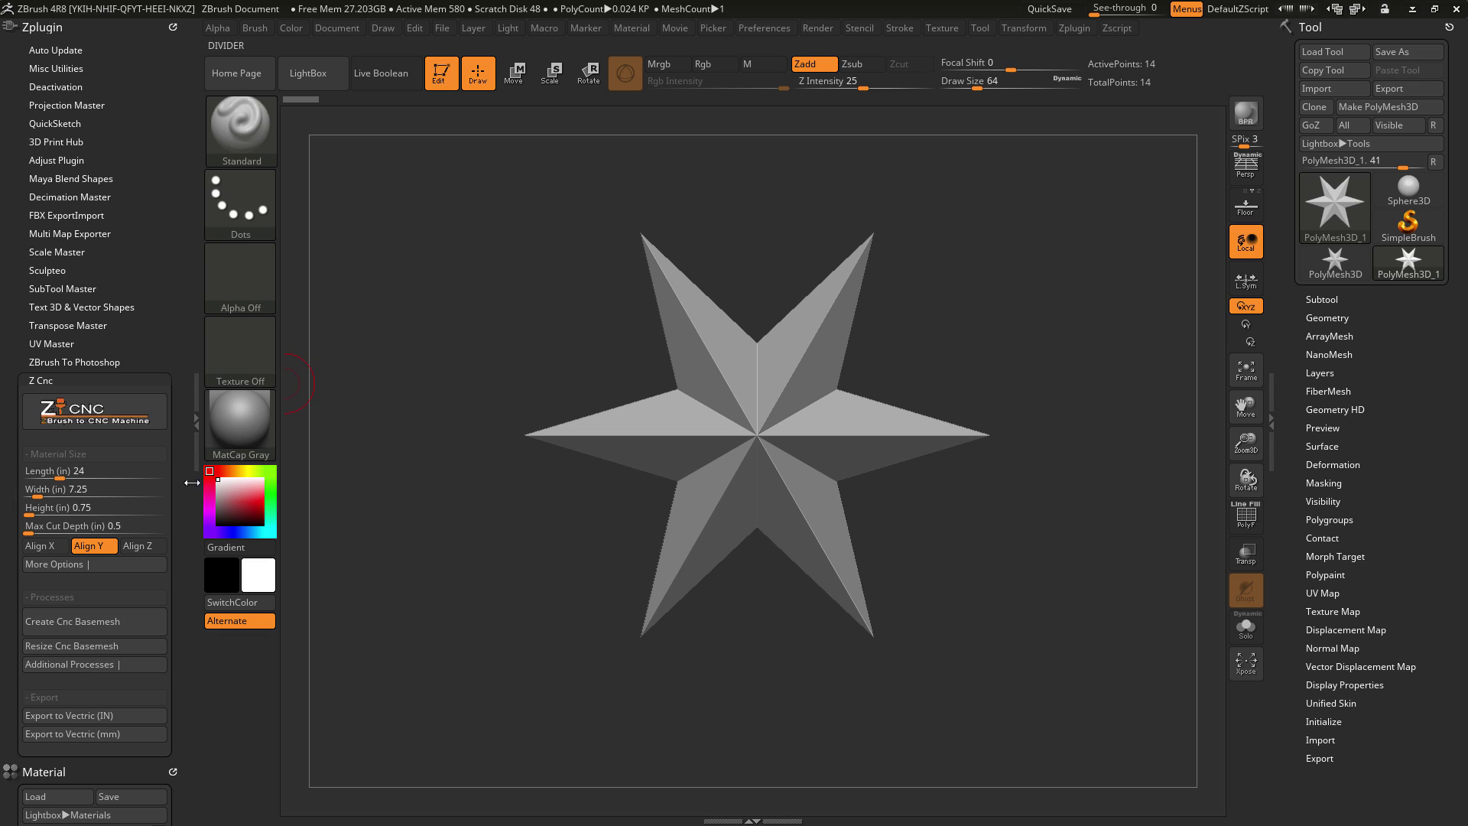
drag(188, 489, 168, 167)
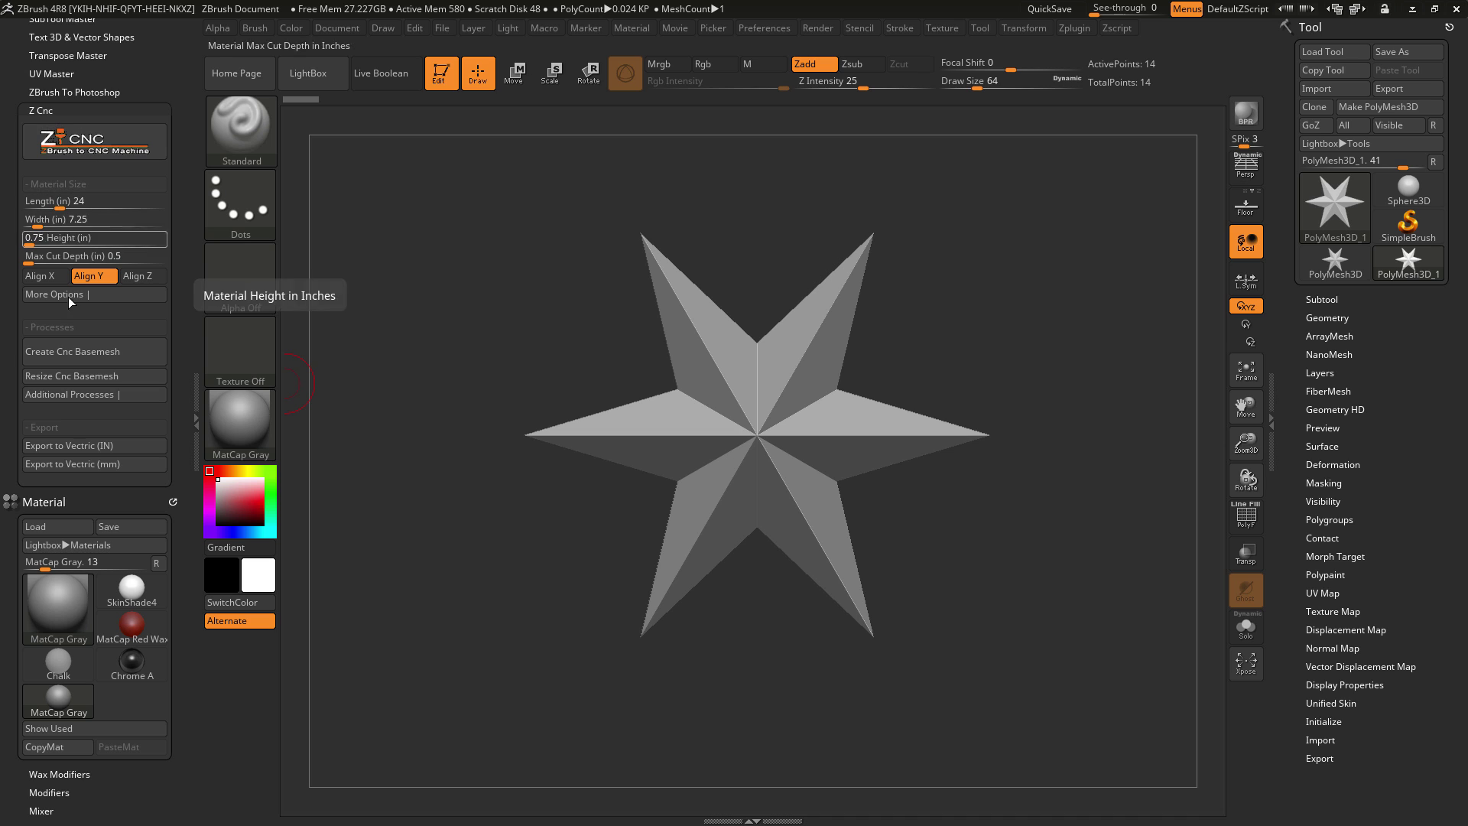
Page through the ZCnc help on base usage, more options and additional processes, and close it
click(100, 142)
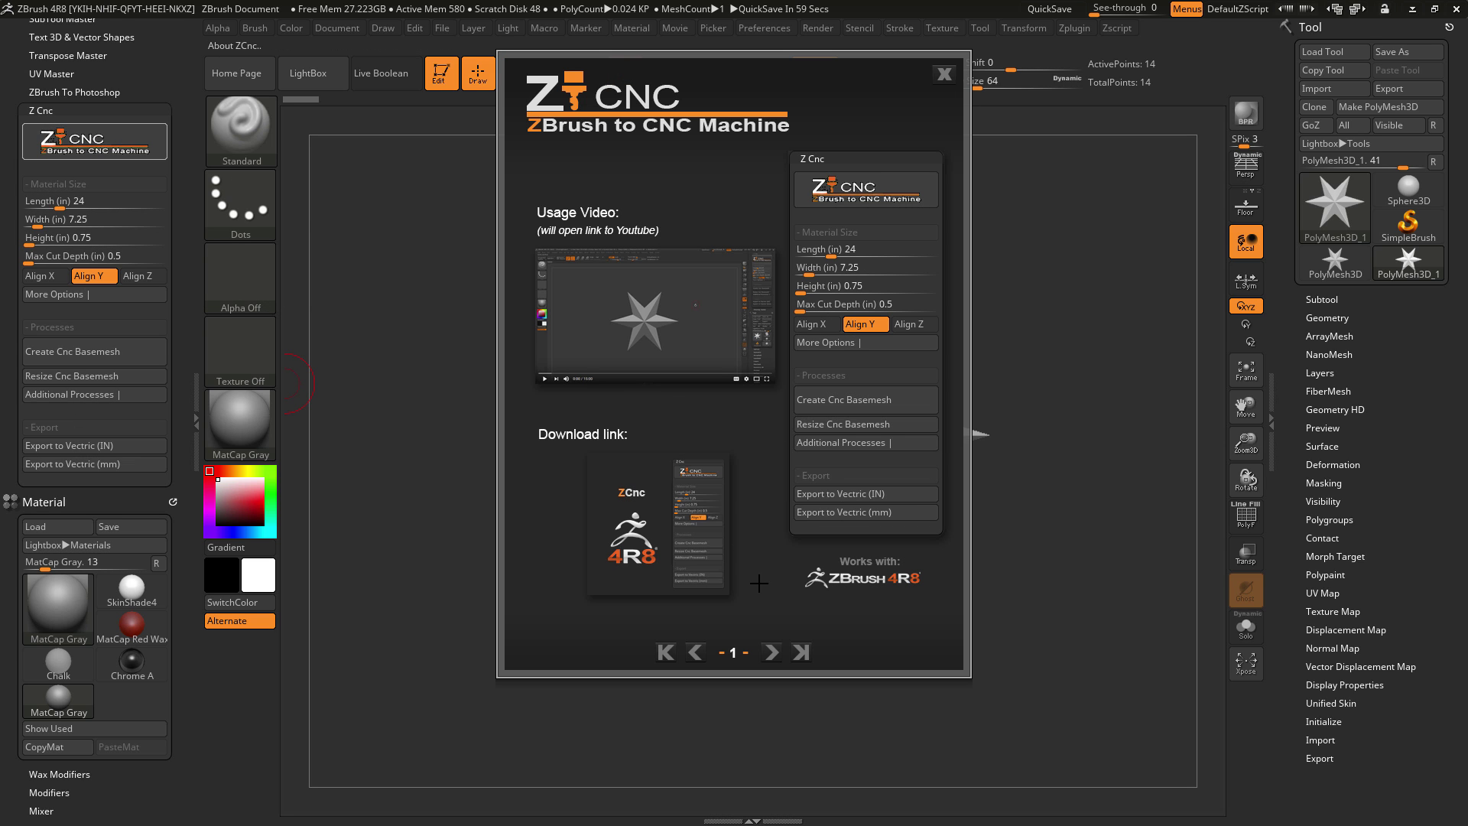
click(770, 652)
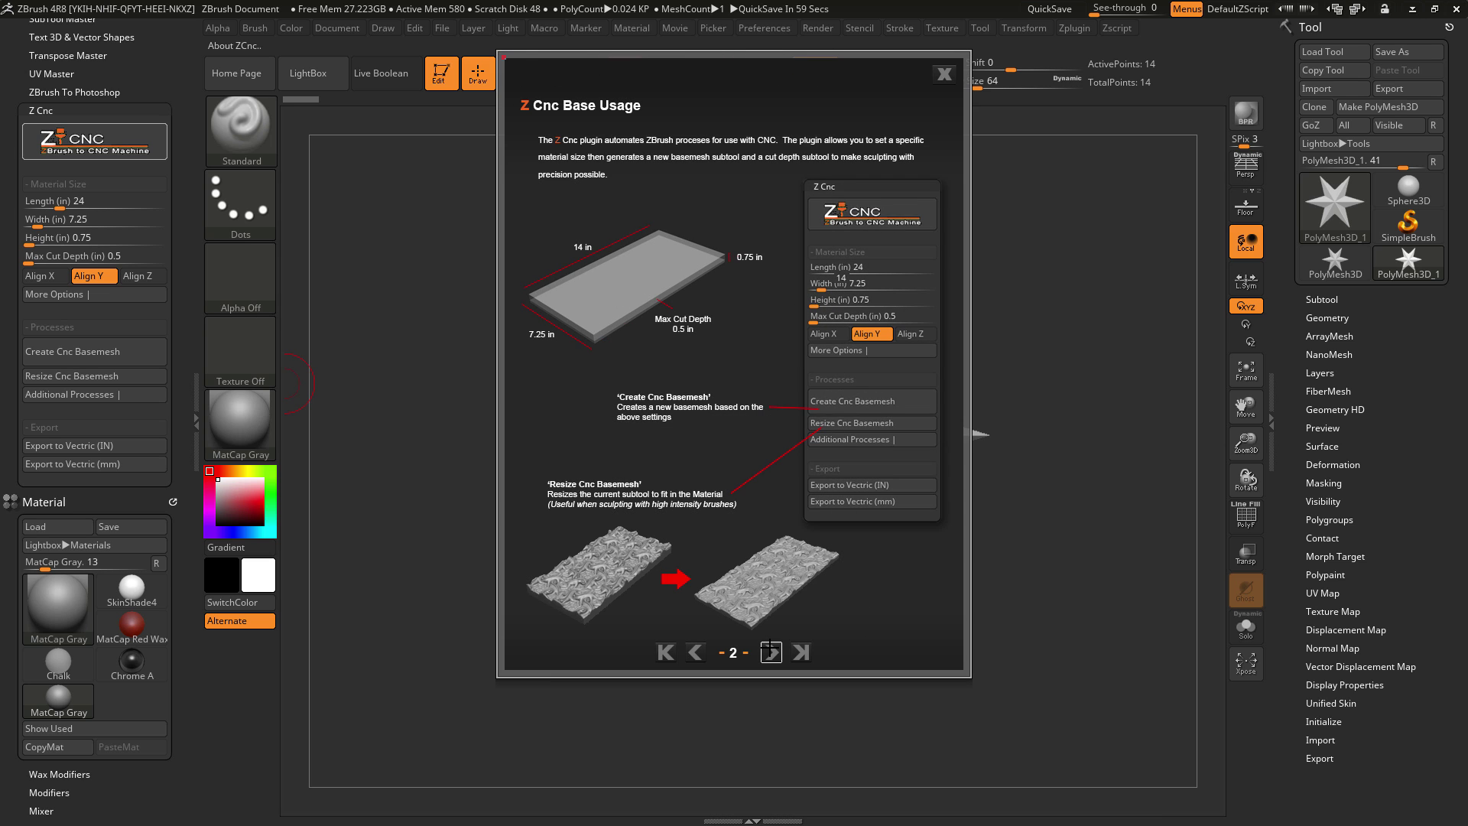
click(771, 651)
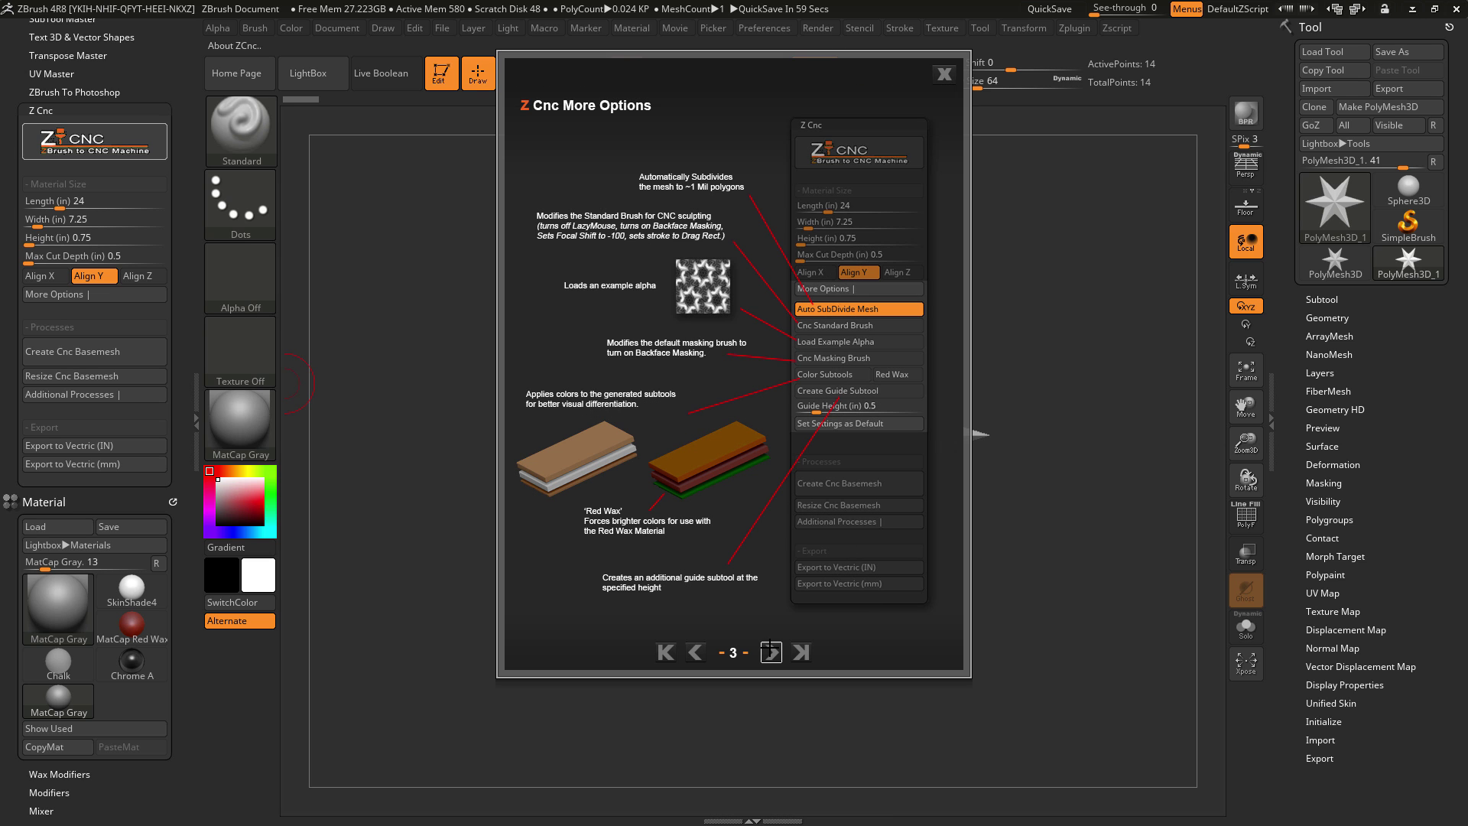
click(770, 652)
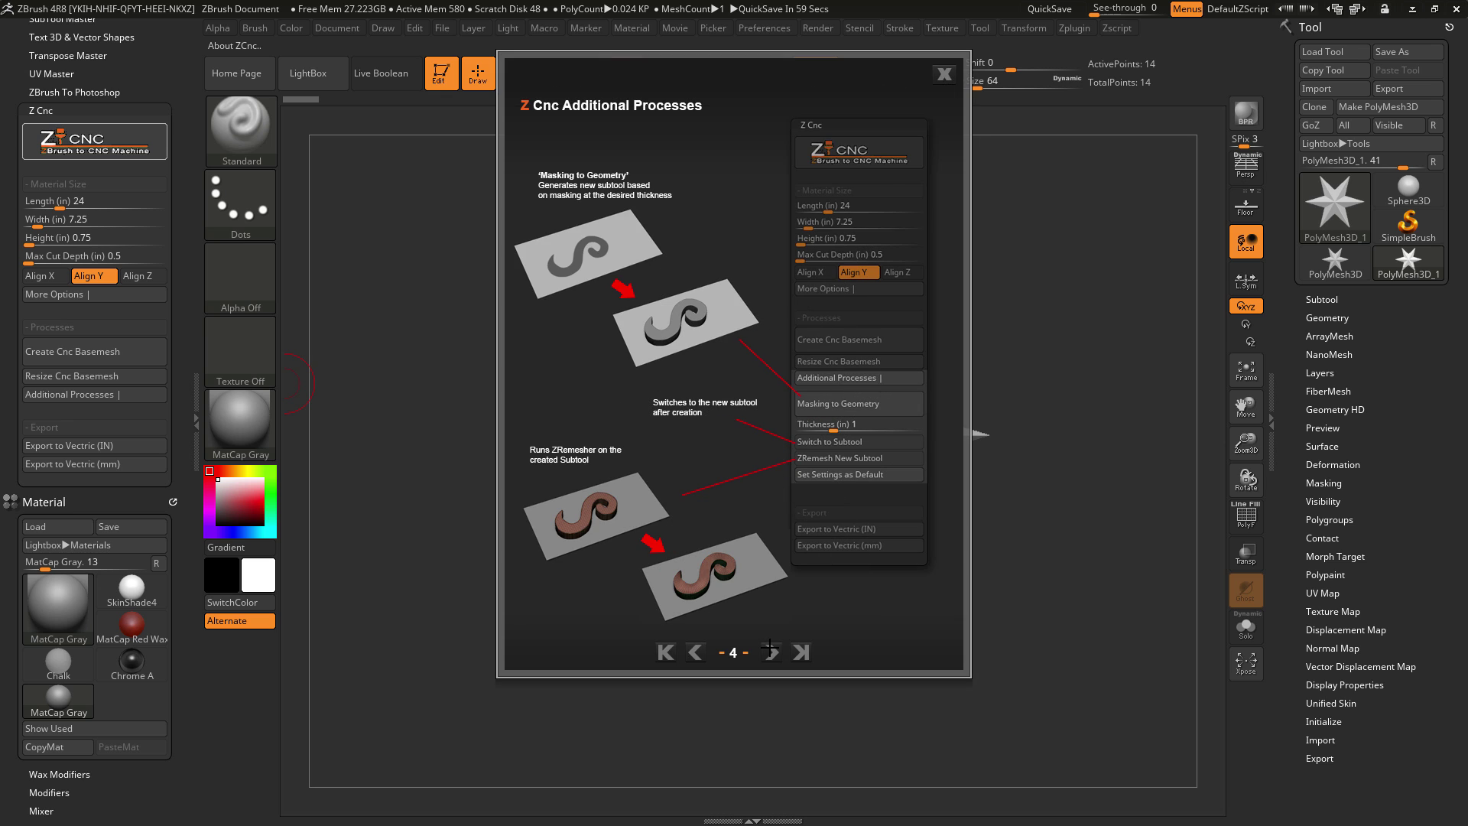
click(946, 74)
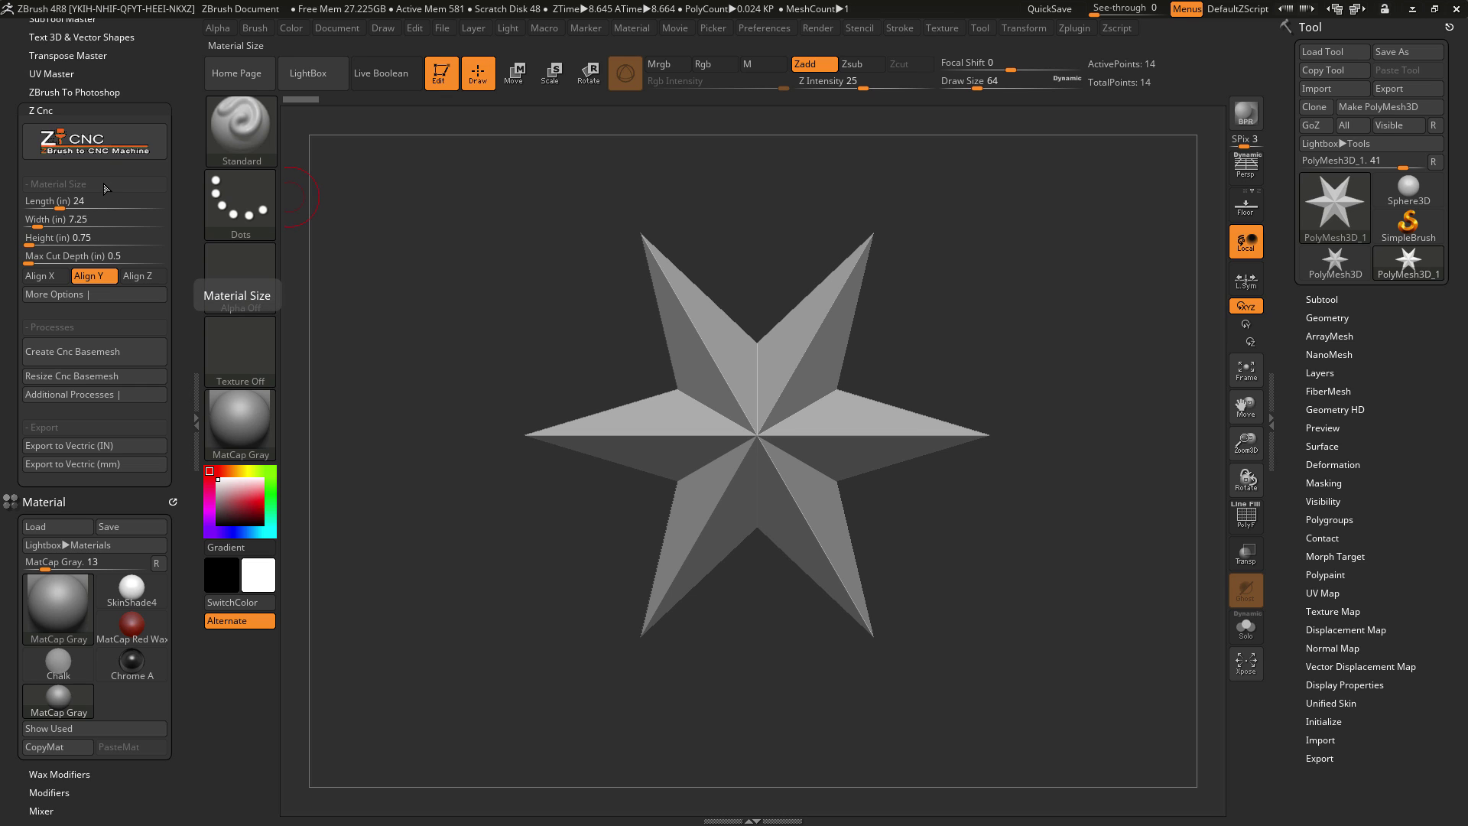
Review the Z Cnc material size, max cut depth and extra basemesh options
click(96, 201)
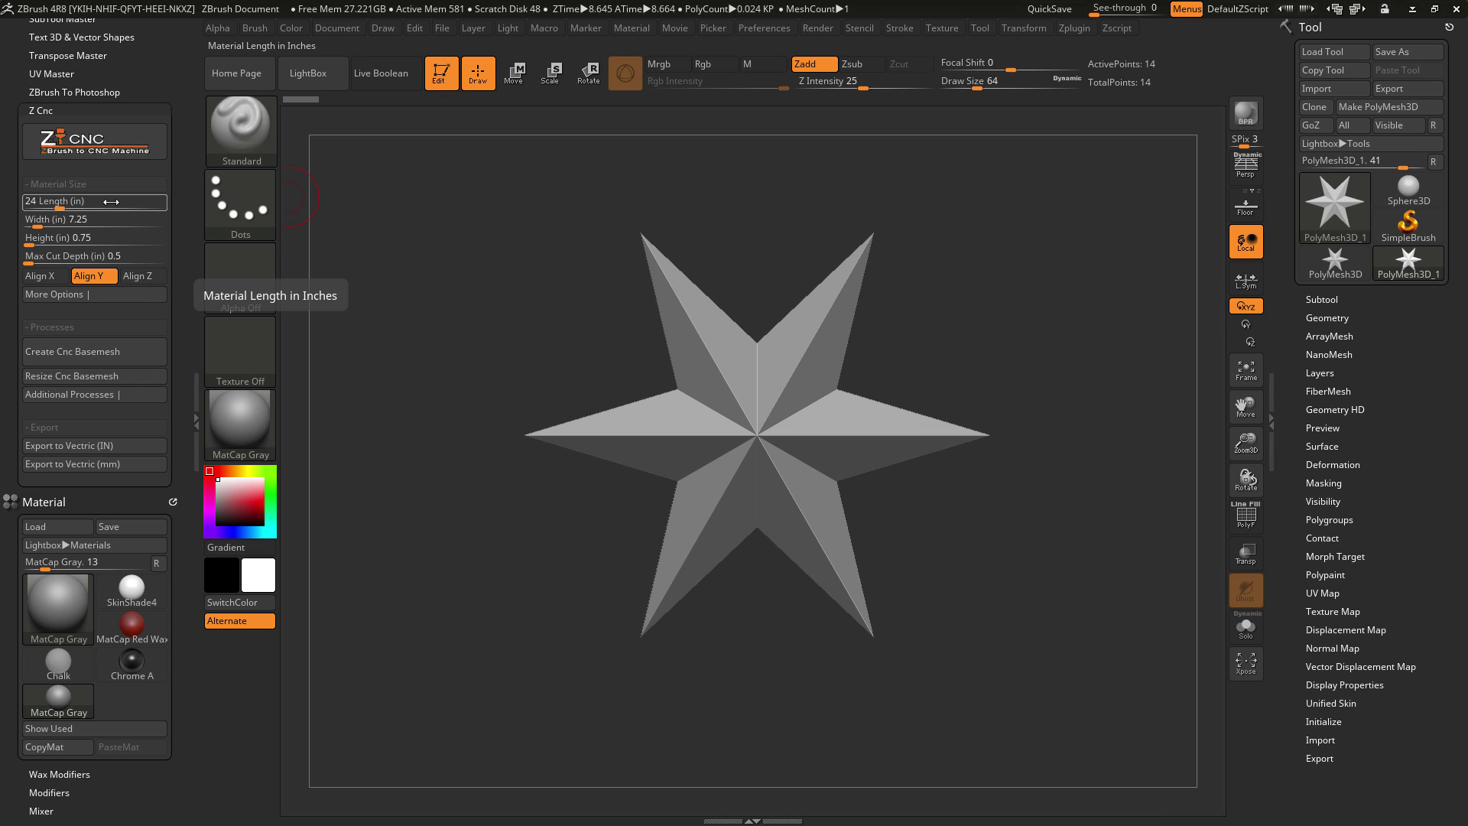
click(105, 256)
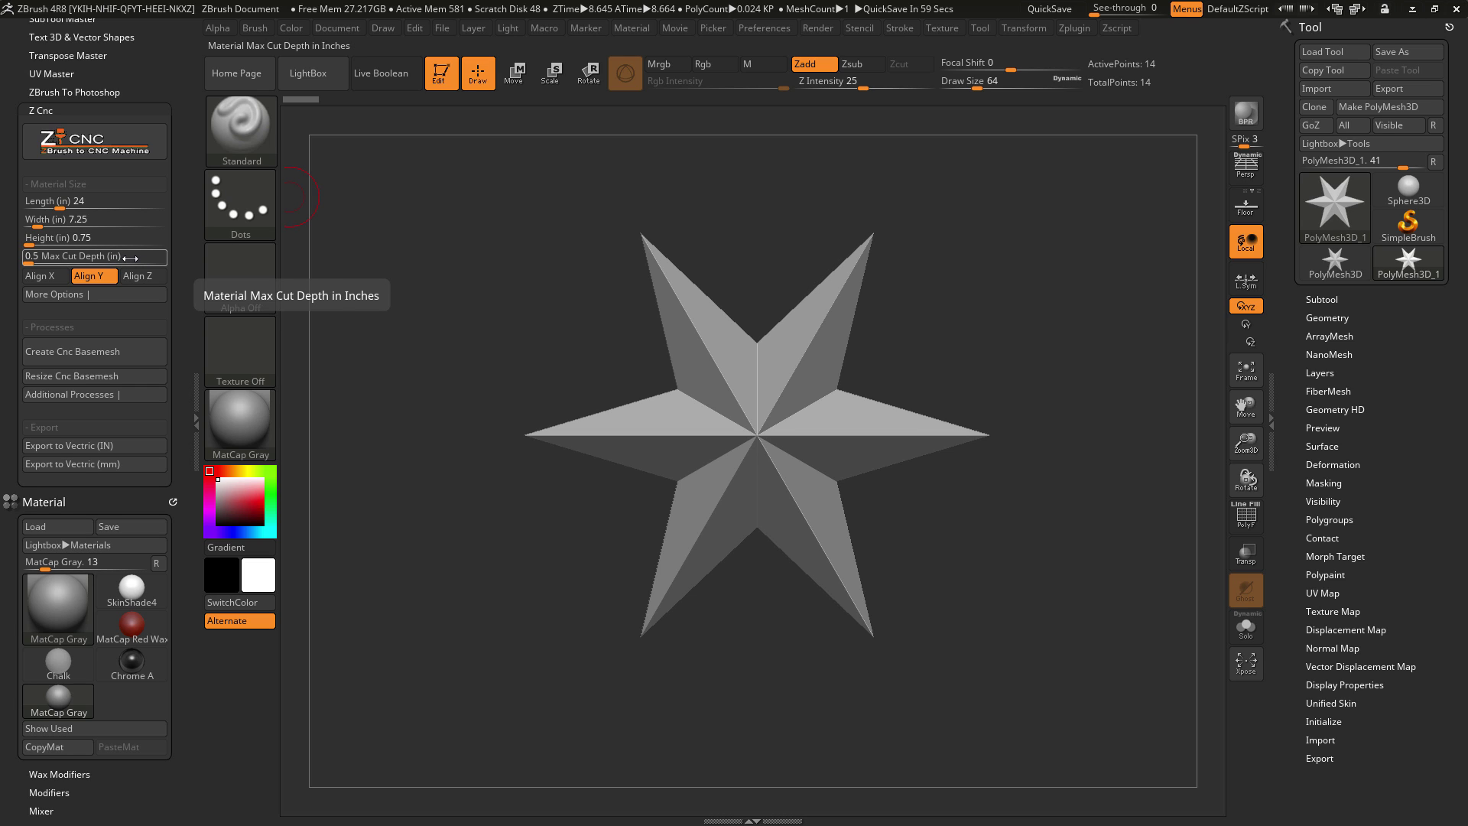
click(109, 295)
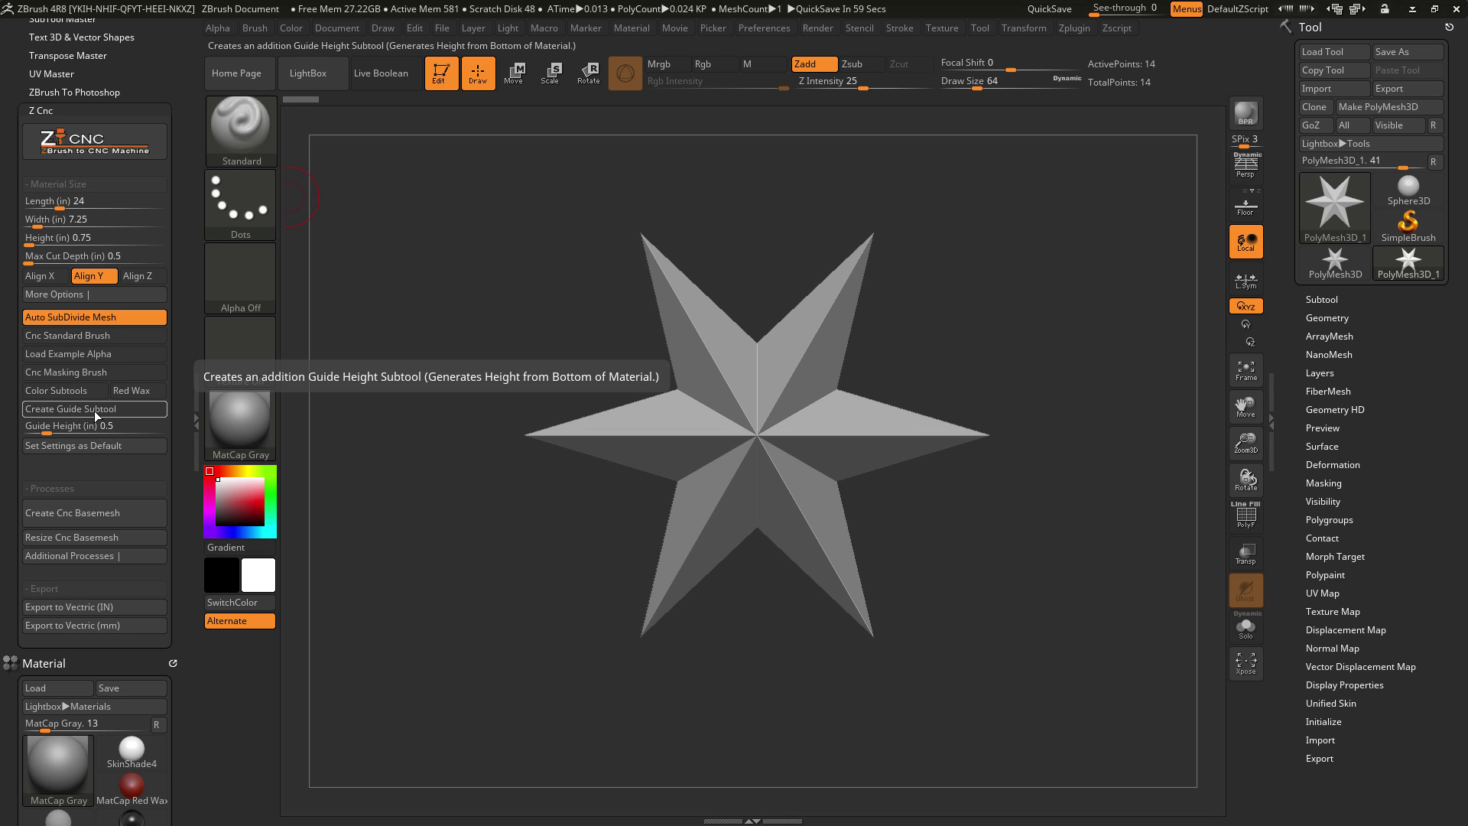
click(115, 298)
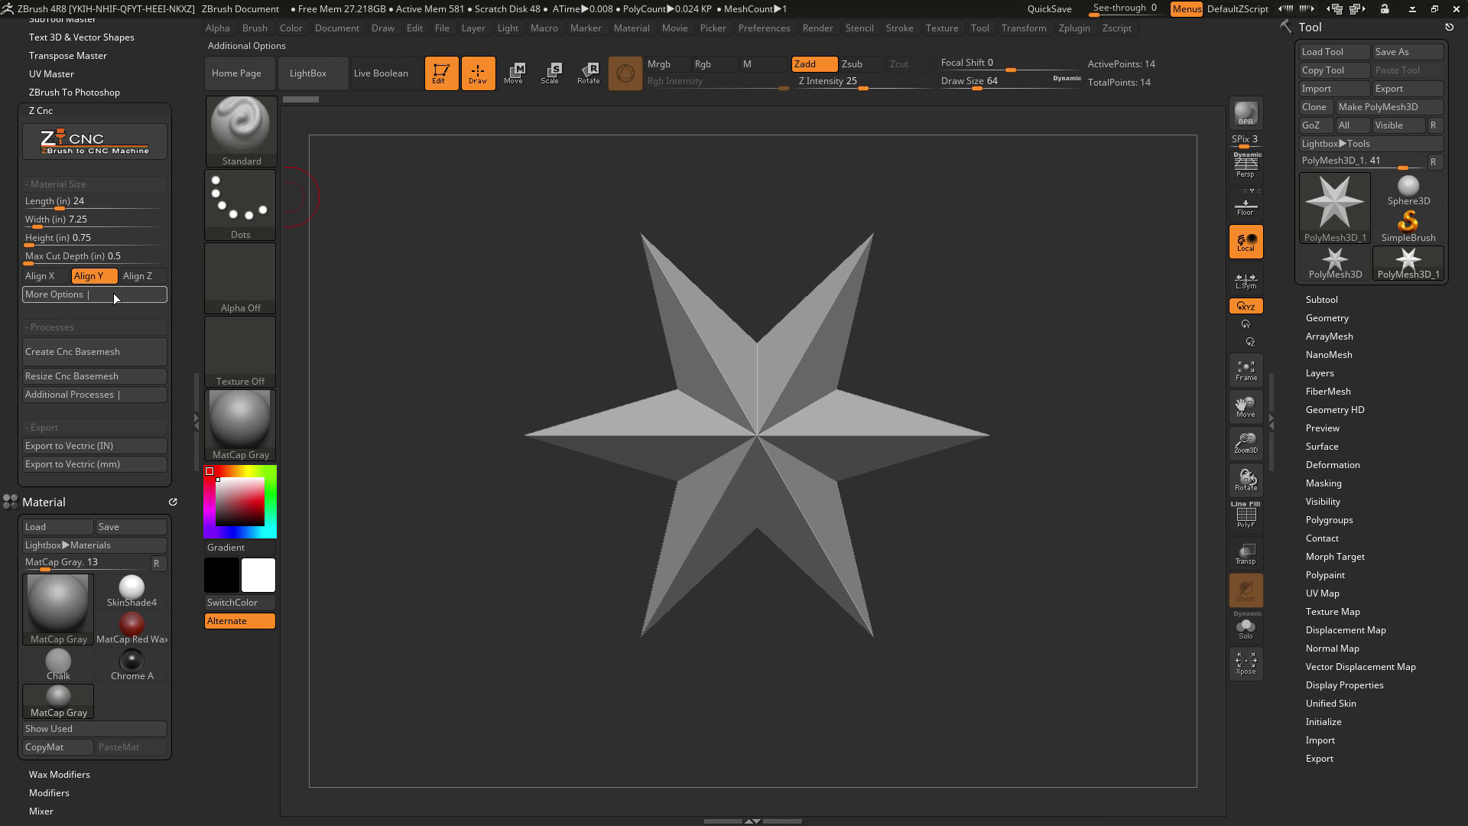
Create a CNC basemesh from the current material settings and list its subtools
click(134, 350)
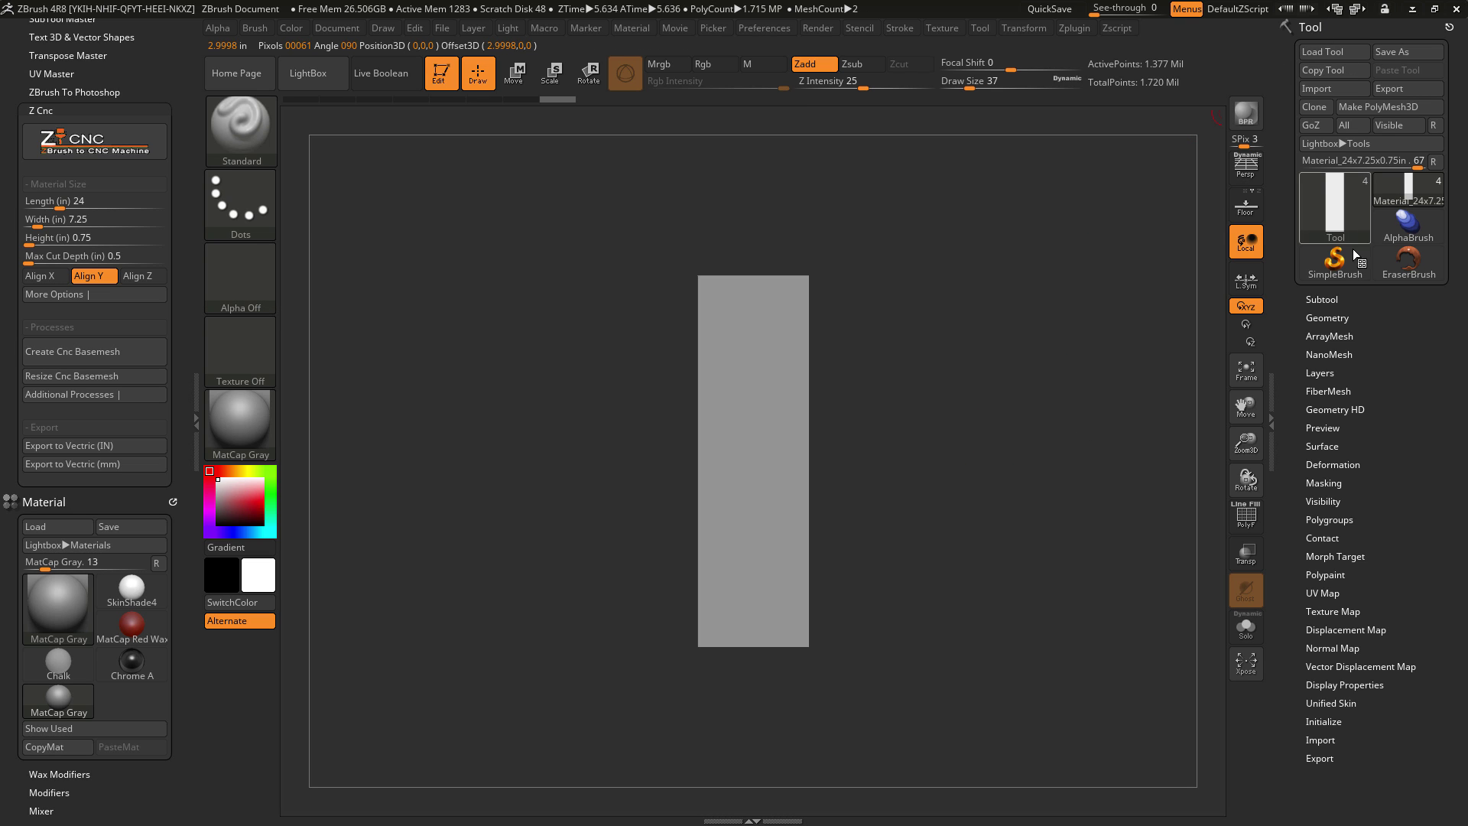
click(1324, 299)
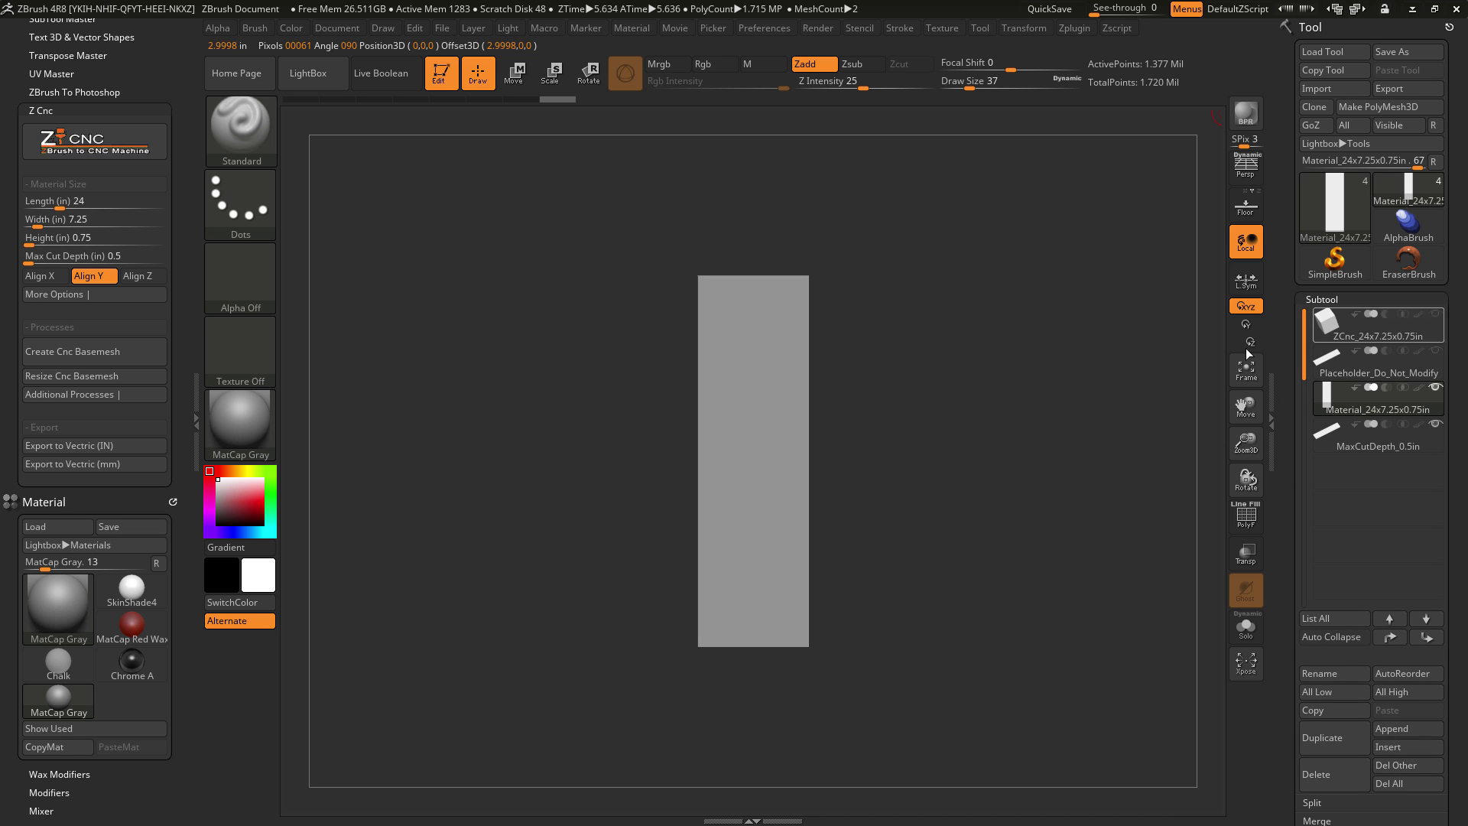
mouse_move(1365, 339)
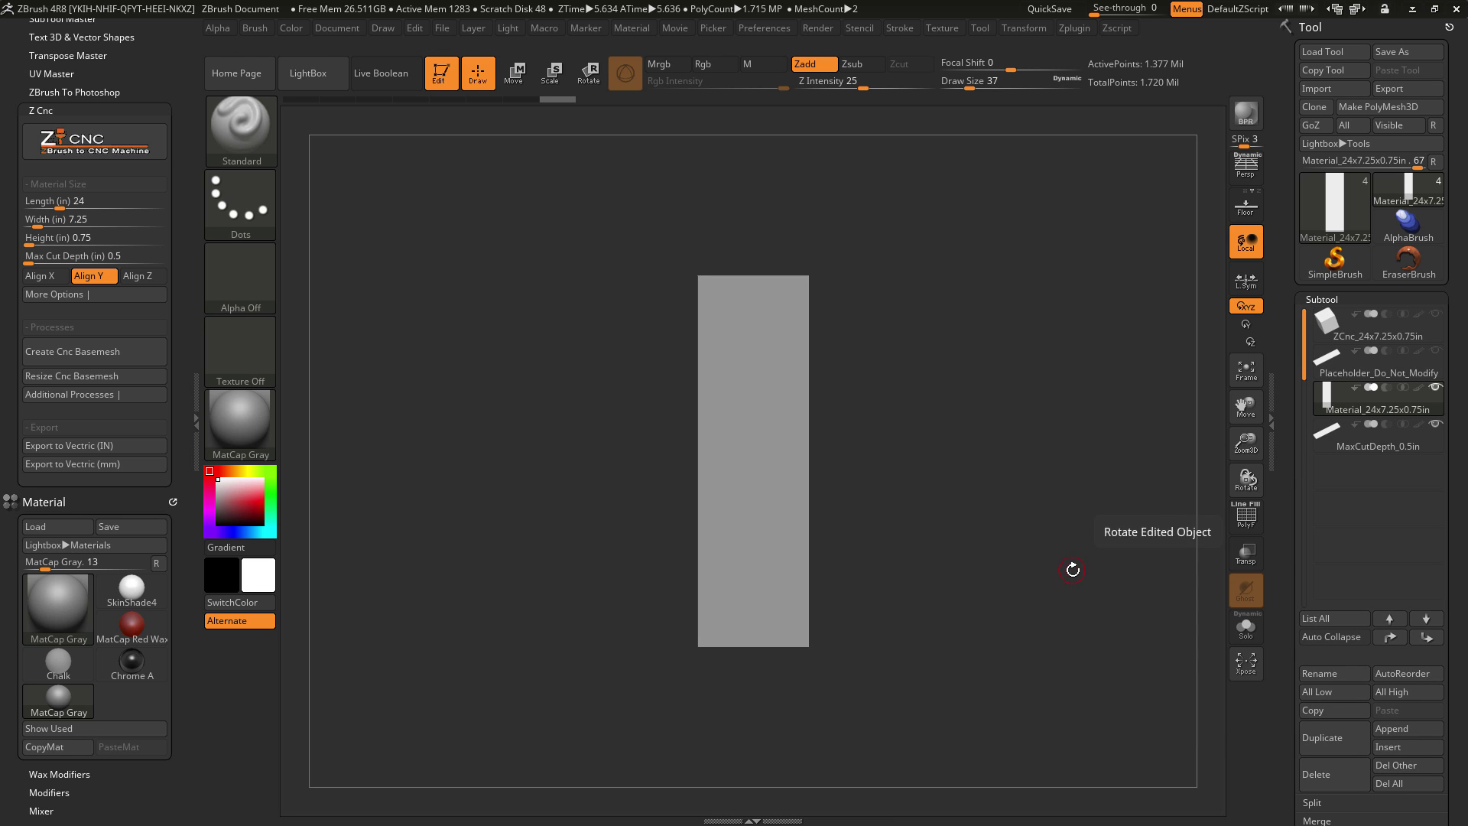
drag(1071, 566, 1154, 531)
mouse_move(1342, 411)
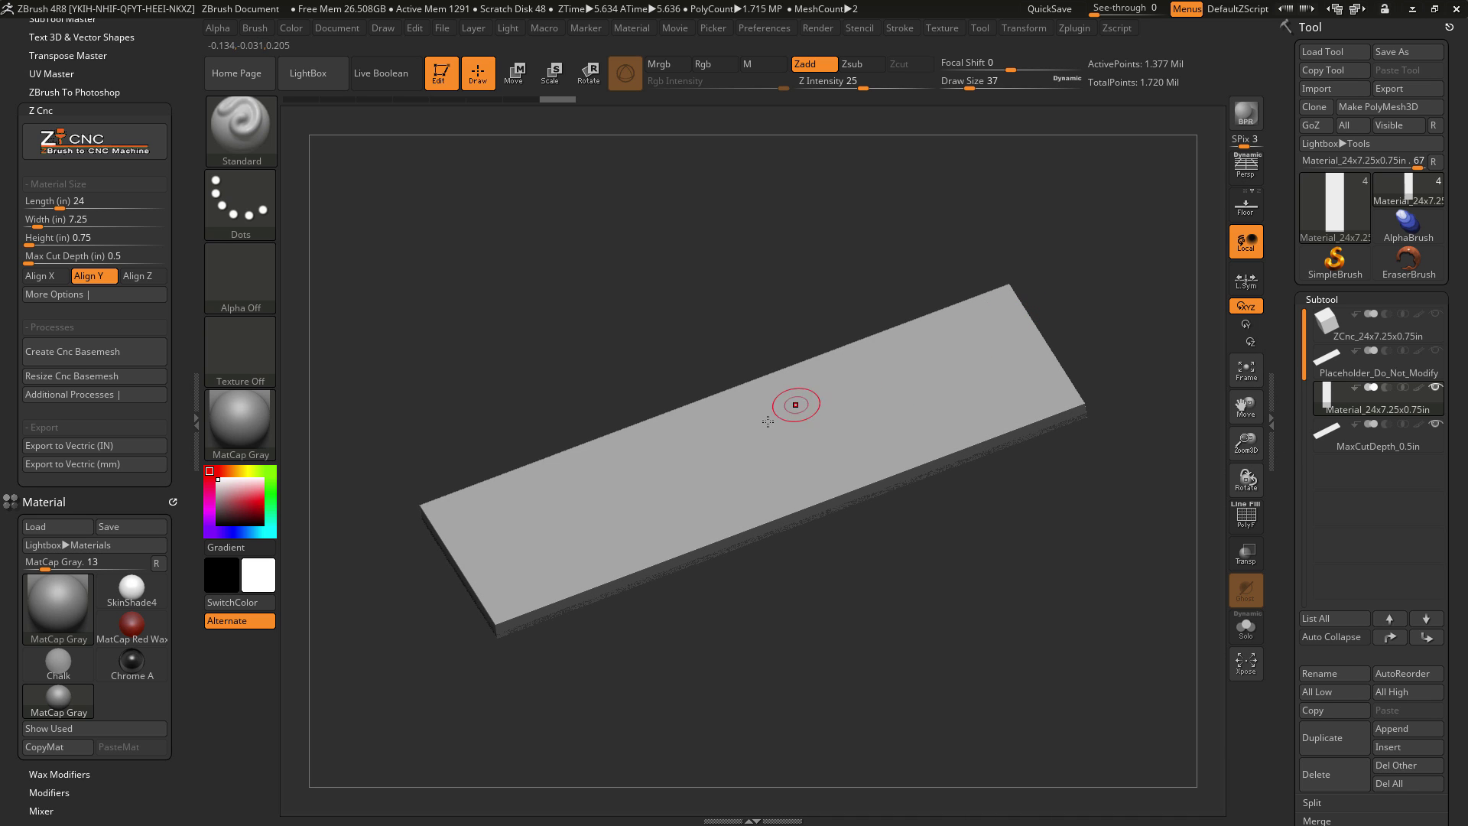
drag(1018, 535, 1026, 536)
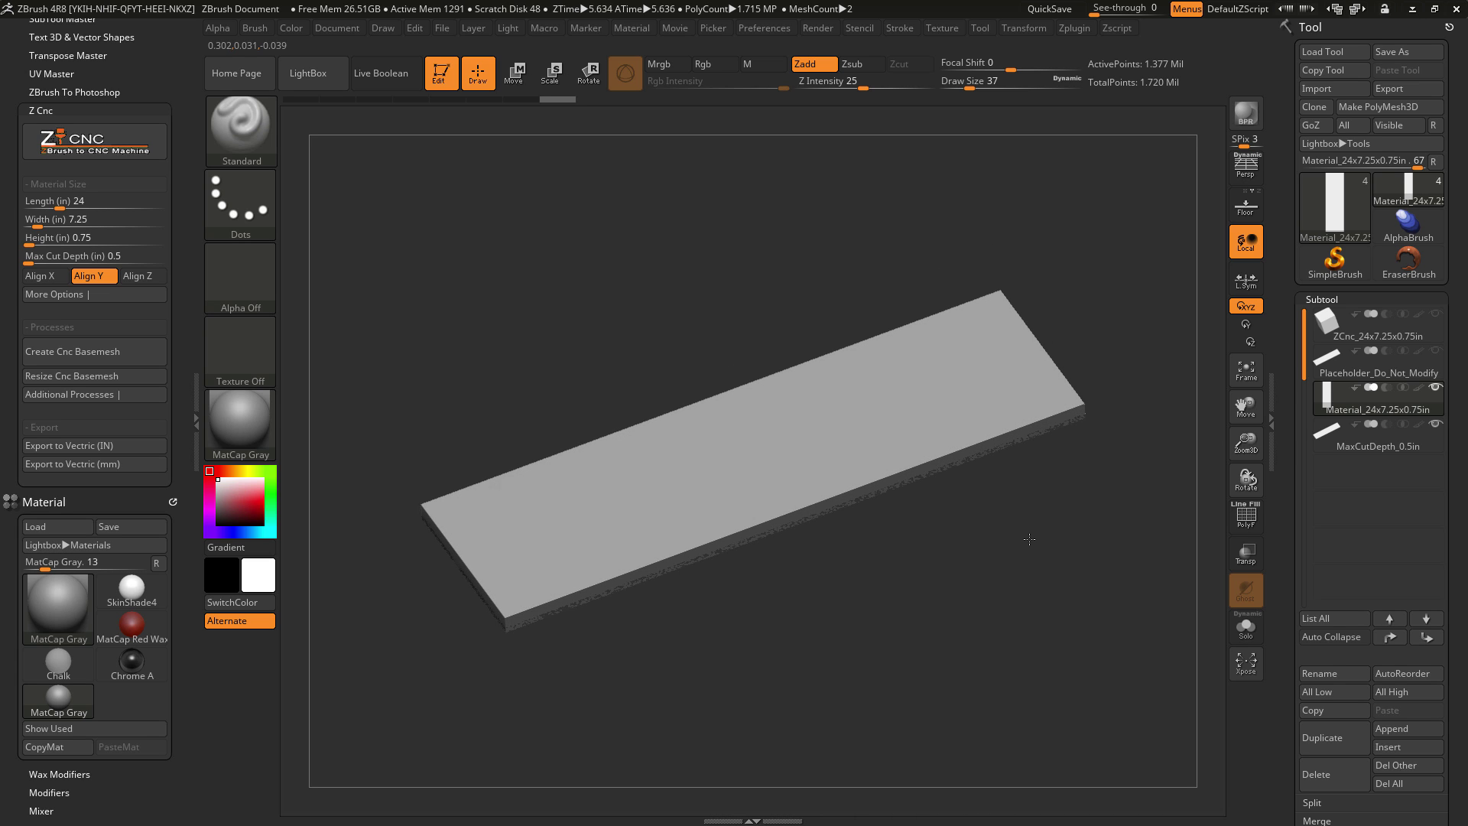
Inspect the material slab's polygon wireframe, active point count and subtool details
click(1245, 519)
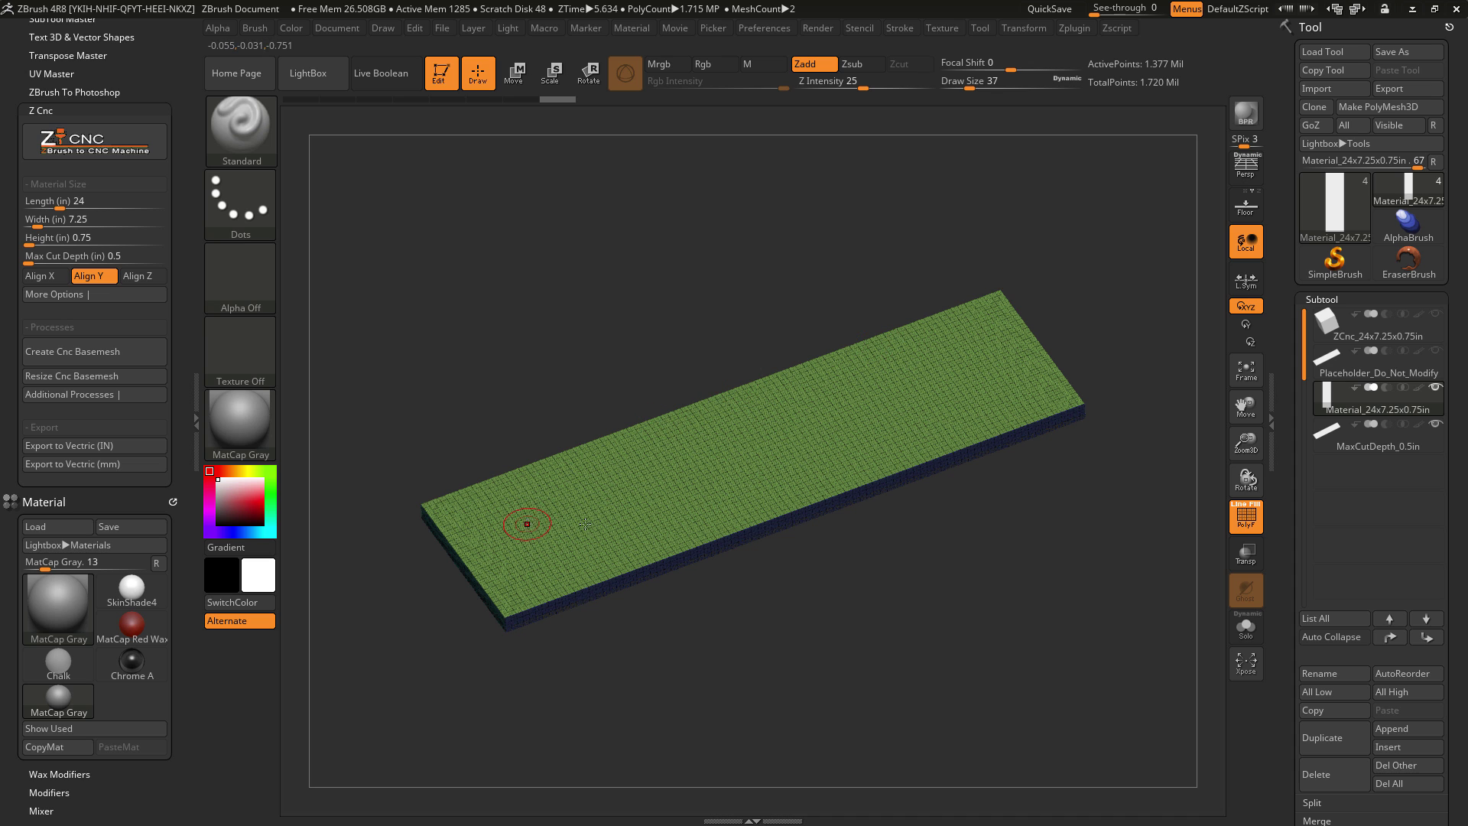
mouse_move(1044, 539)
mouse_down()
mouse_move(1045, 578)
mouse_move(1051, 515)
mouse_up()
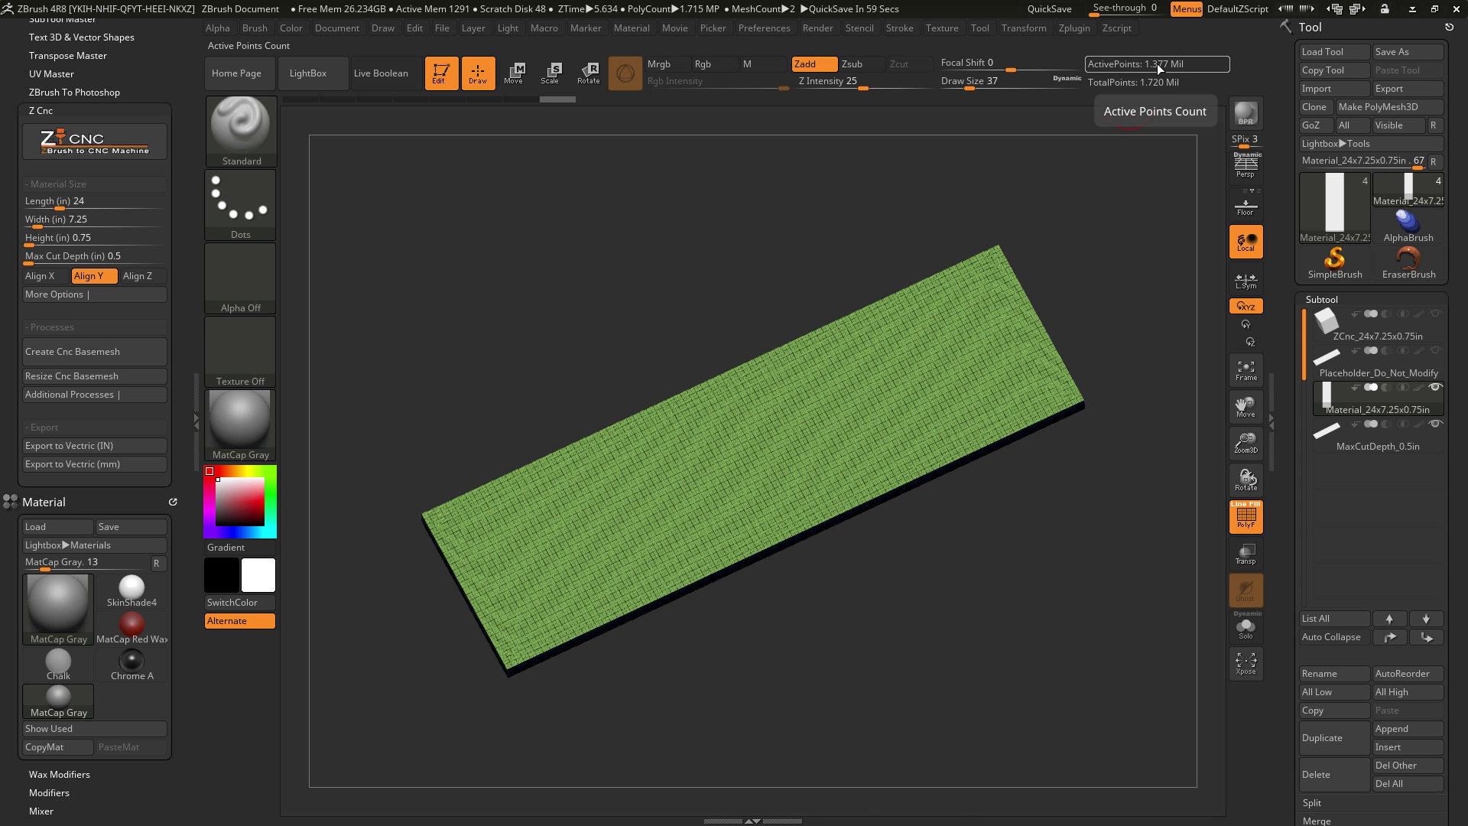
click(1245, 518)
mouse_move(1369, 406)
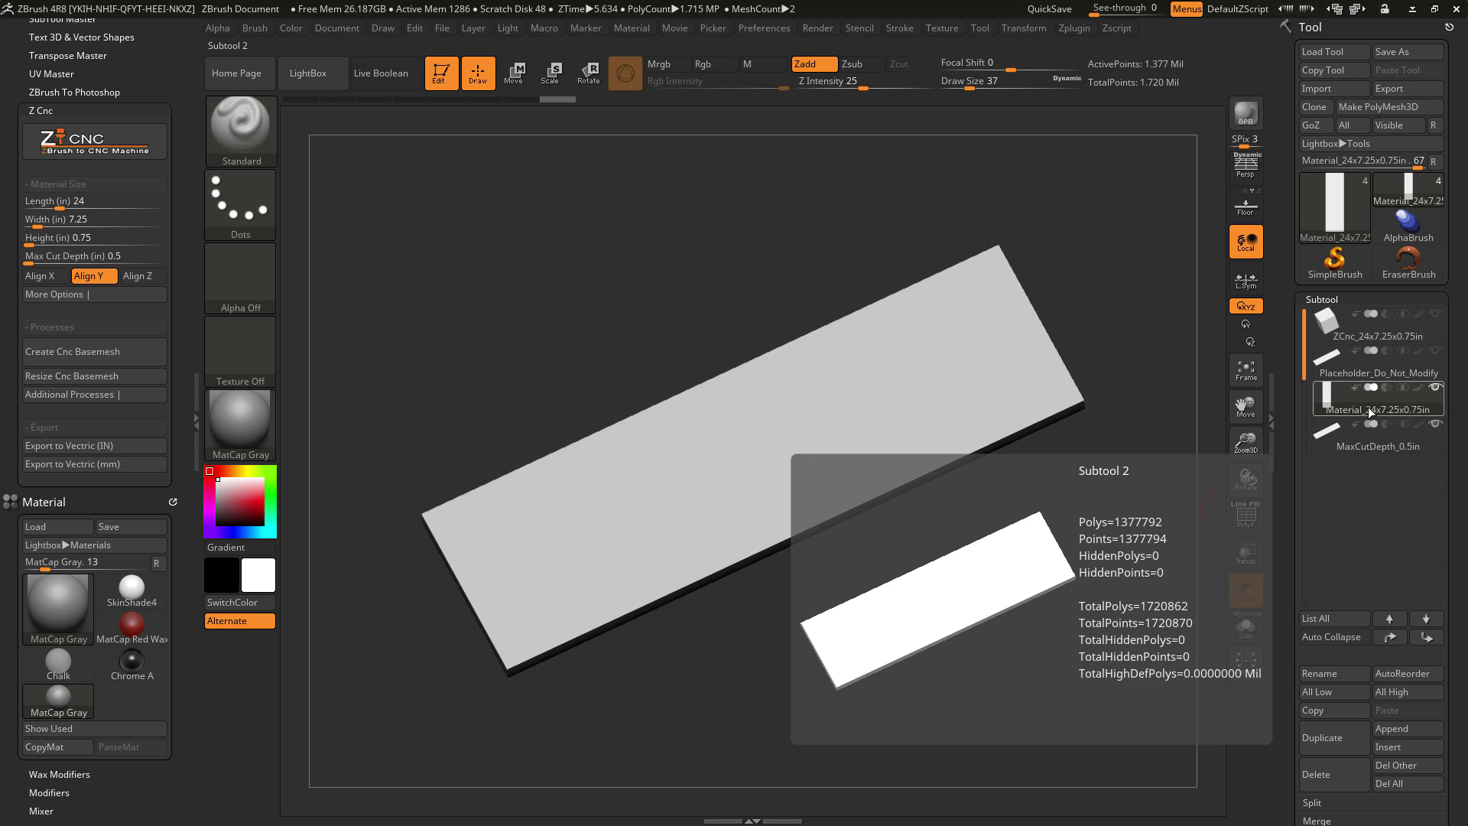
mouse_move(1338, 451)
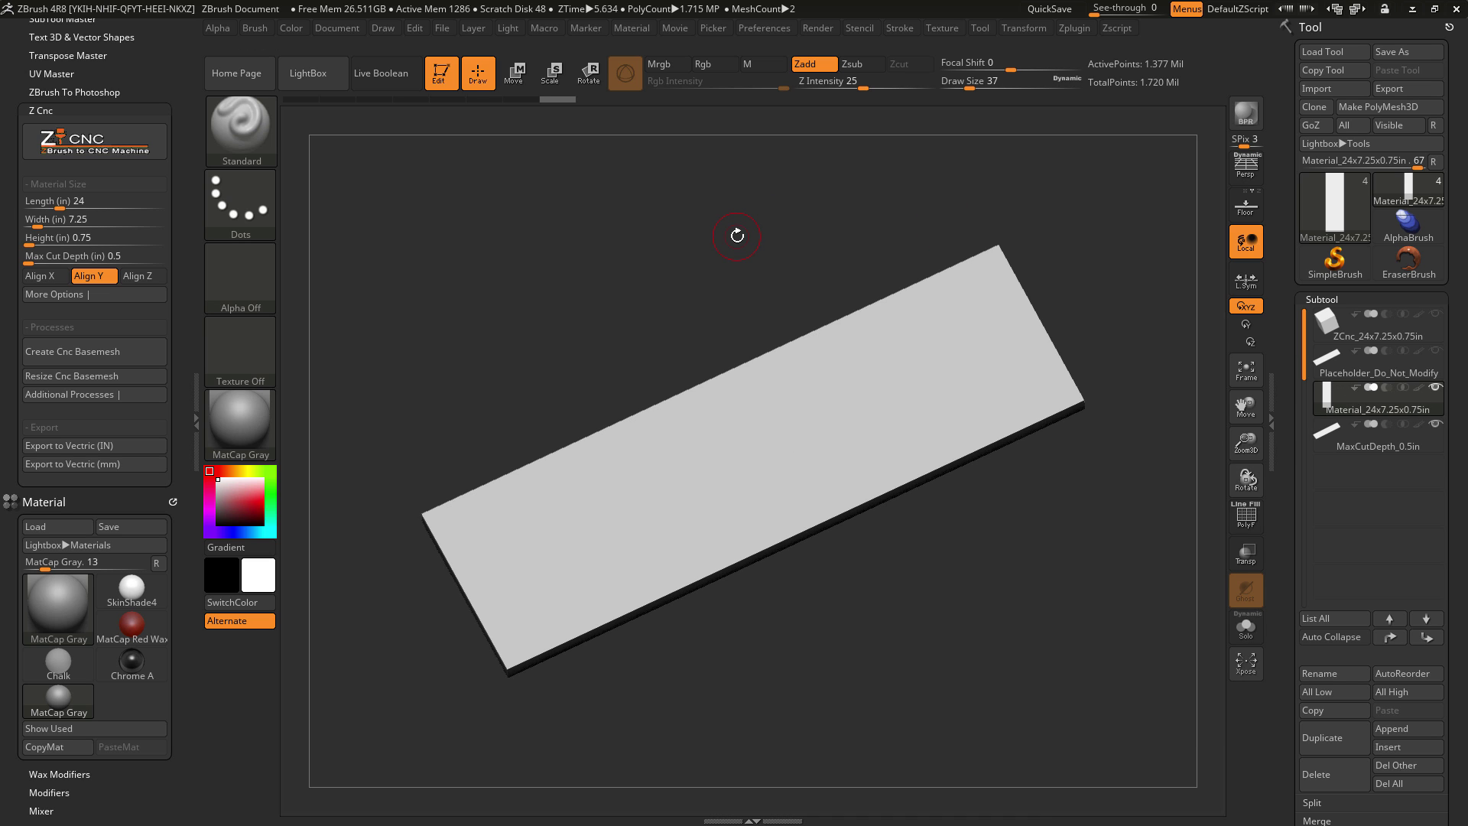
Sculpt a wavy band across the material slab's top face with the ClayBuildup brush
key(b)
key(c)
key(b)
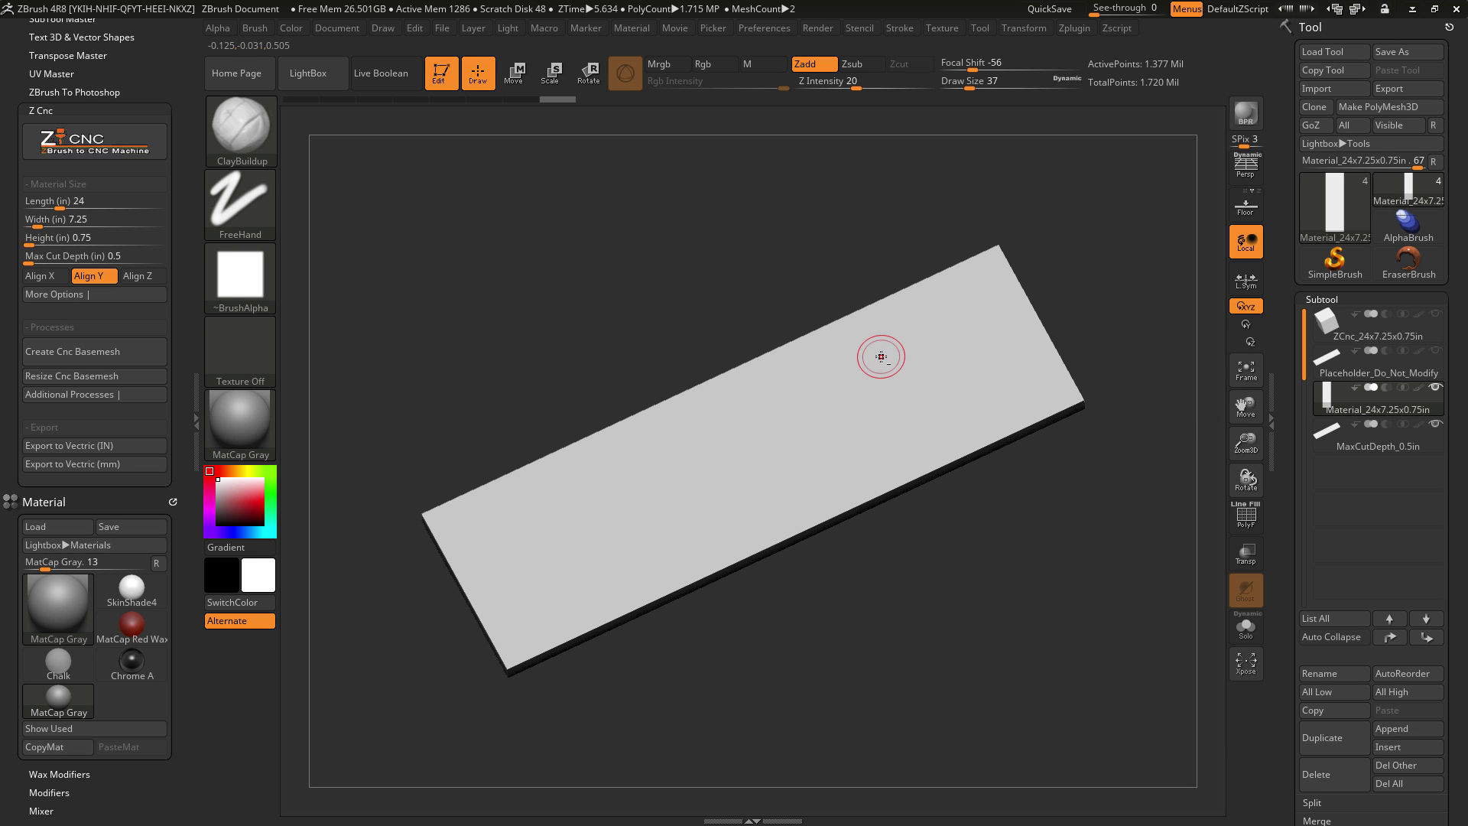
mouse_move(885, 350)
mouse_down()
mouse_move(860, 400)
mouse_move(729, 487)
mouse_move(768, 444)
mouse_move(850, 417)
mouse_move(936, 323)
mouse_up()
mouse_move(764, 465)
mouse_down()
mouse_move(811, 437)
mouse_move(811, 409)
mouse_move(765, 466)
mouse_move(869, 381)
mouse_move(751, 467)
mouse_up()
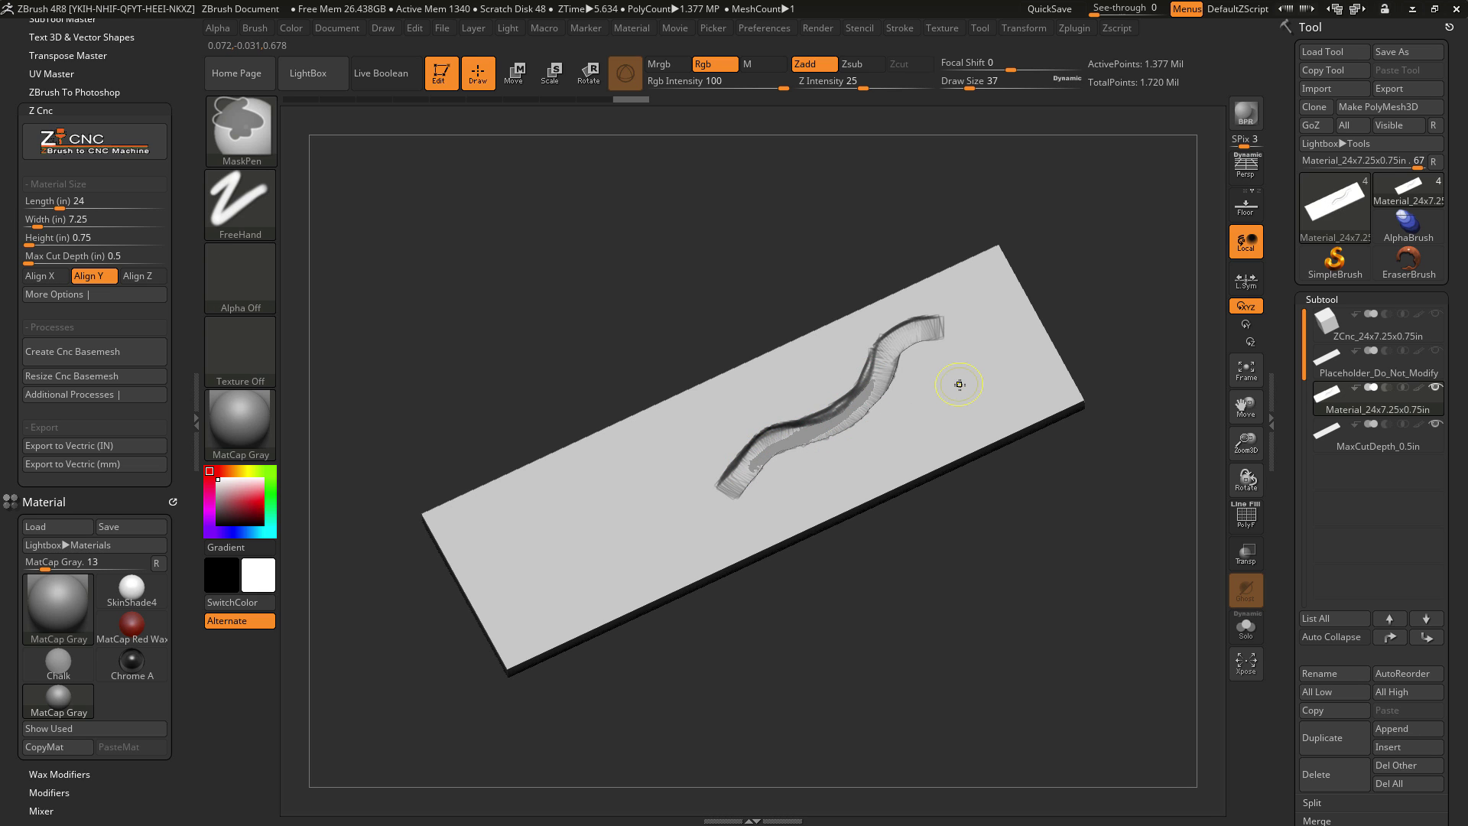
Undo the ClayBuildup strokes on the material slab
key(ctrl+z)
key(ctrl+z)
key(ctrl+z)
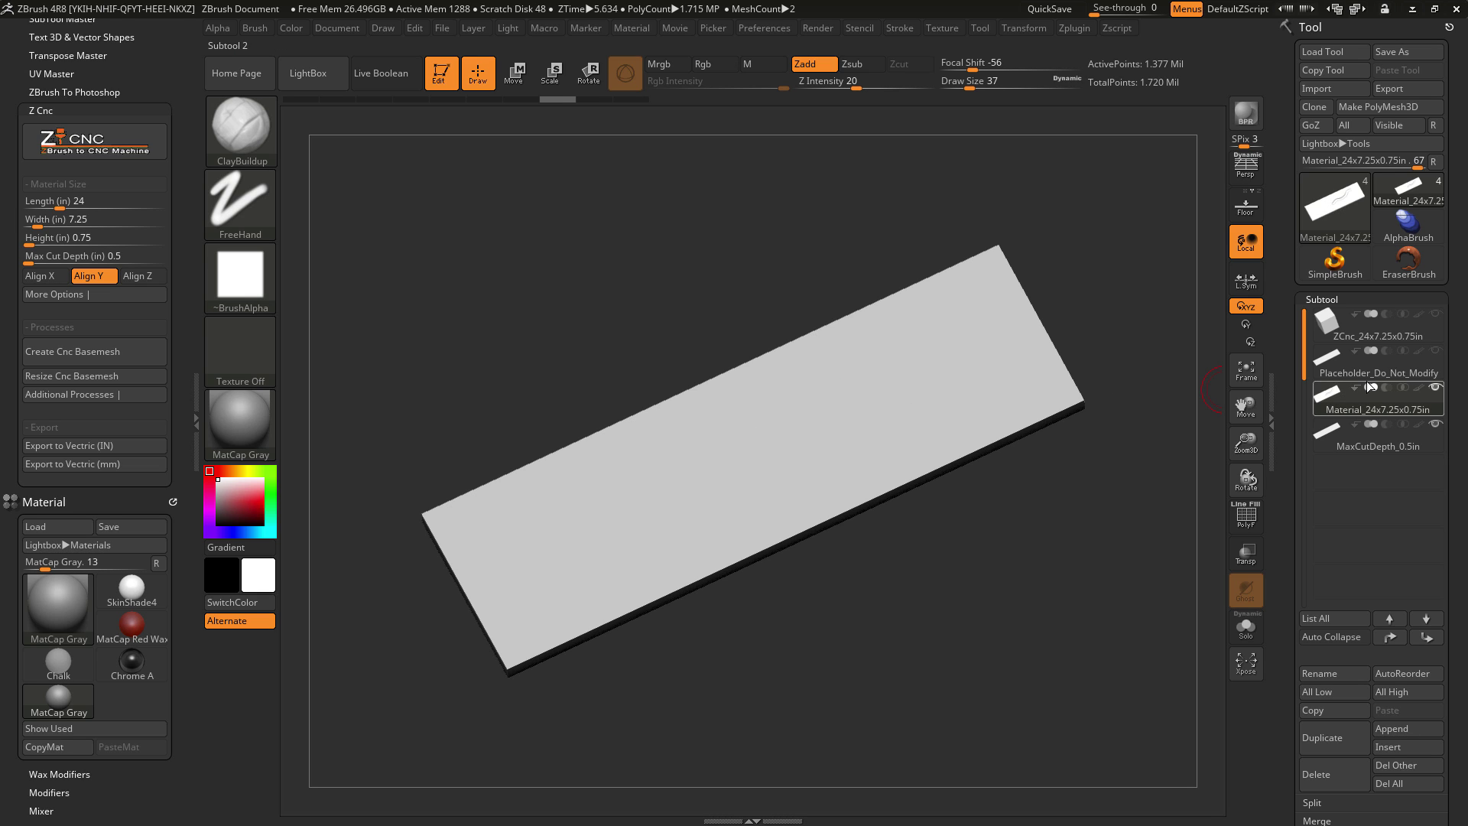
Reveal the additional Z Cnc processes and isolate the MaxCutDepth_0.5in subtool as the only visible one
mouse_move(1367, 336)
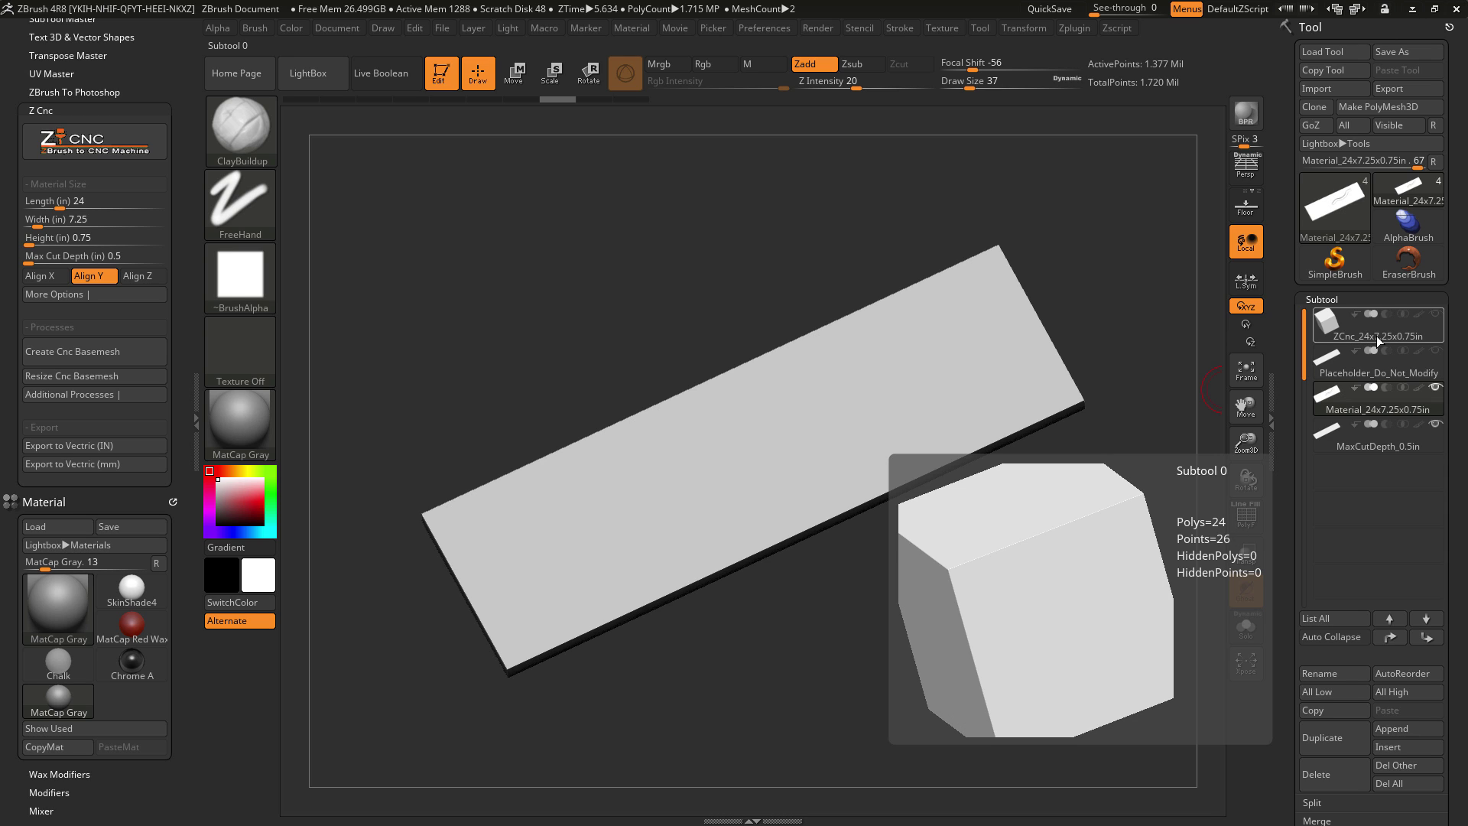
mouse_move(1351, 374)
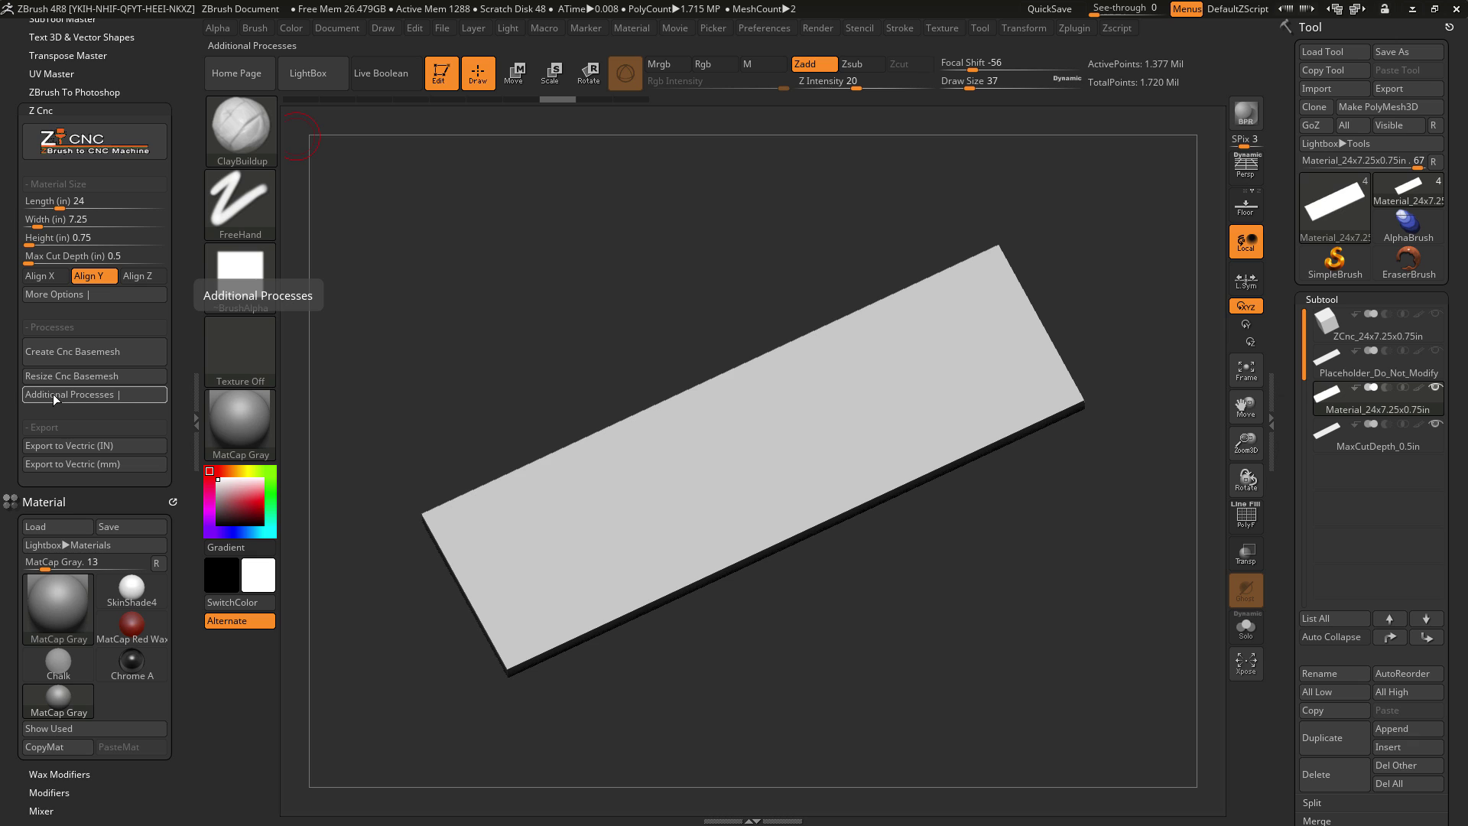
click(86, 393)
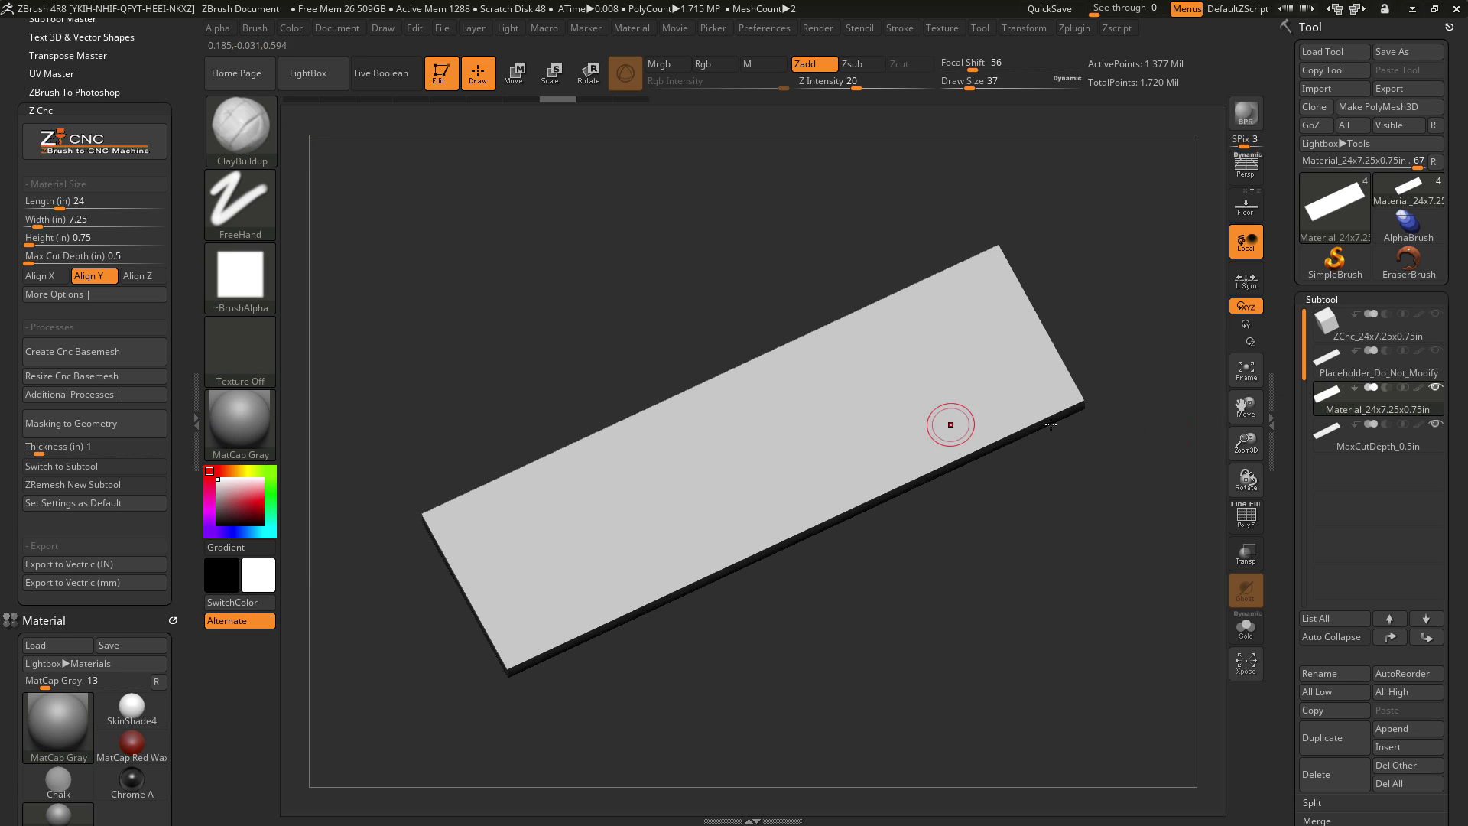
click(1372, 445)
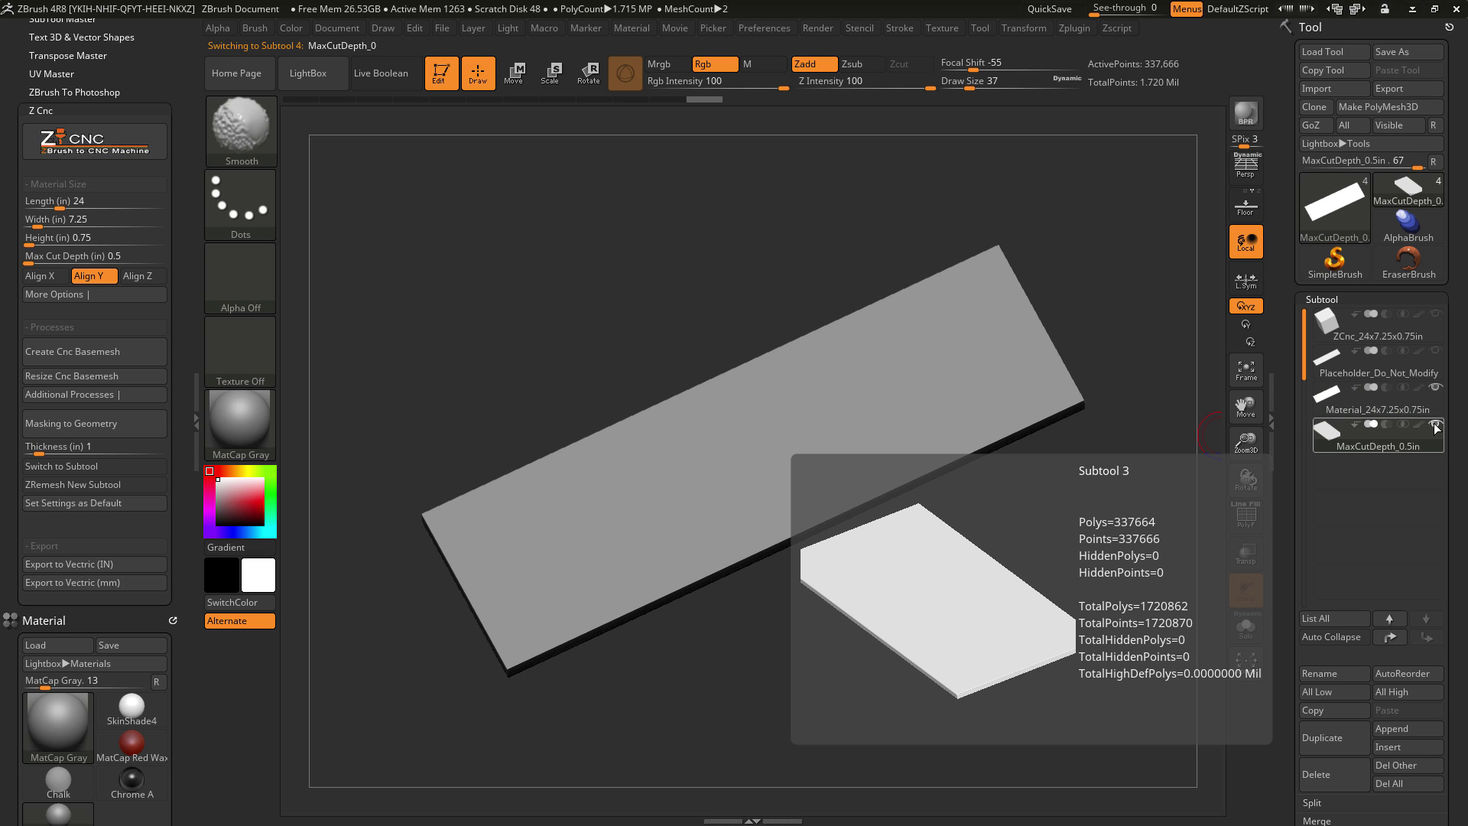
click(1436, 429)
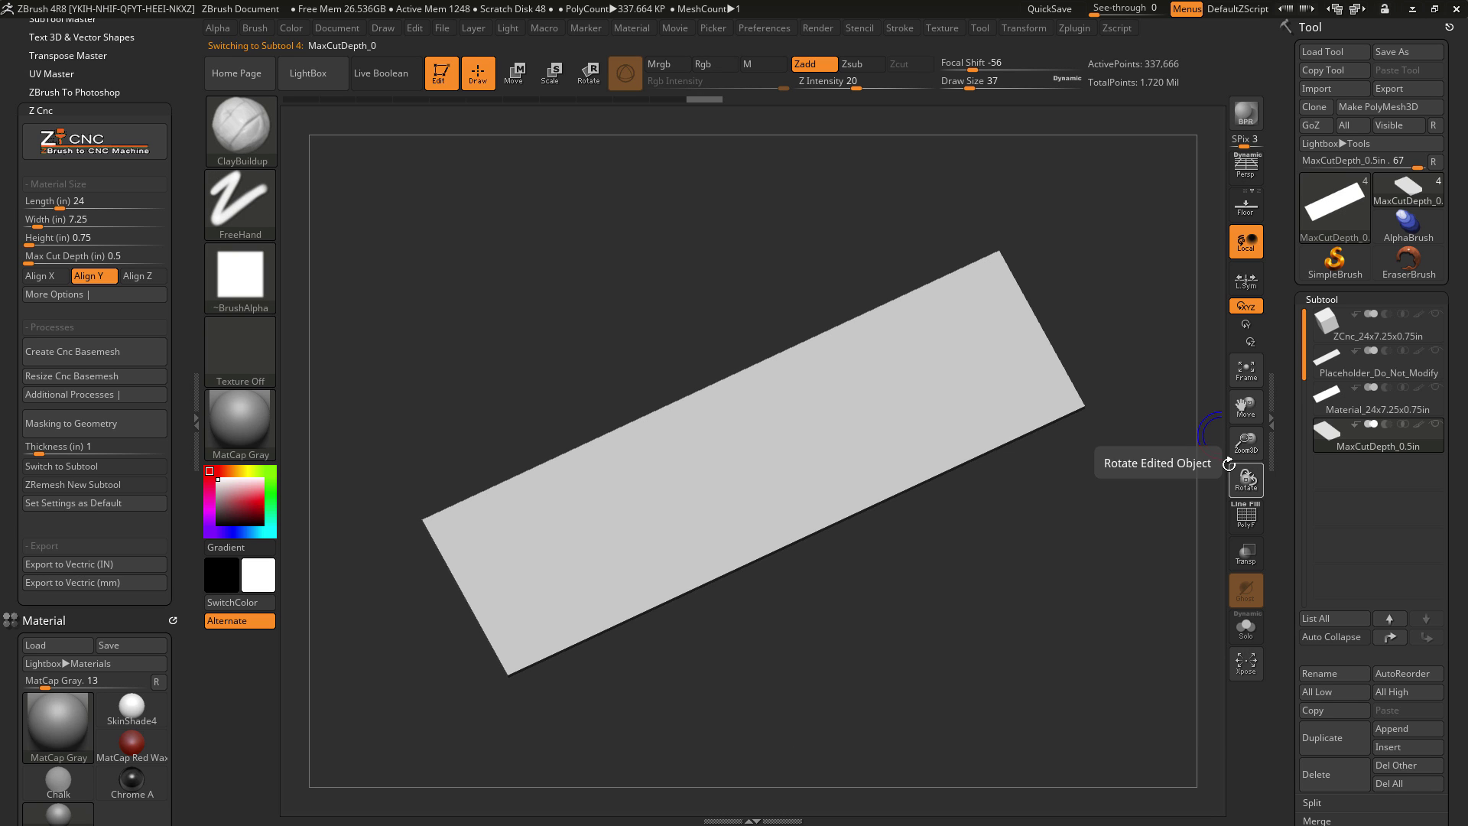
Paint a wavy mask across the MaxCutDepth_0.5in slab and convert it to geometry 1.5 inches thick
drag(1028, 605, 1042, 659)
drag(1042, 624, 1043, 463)
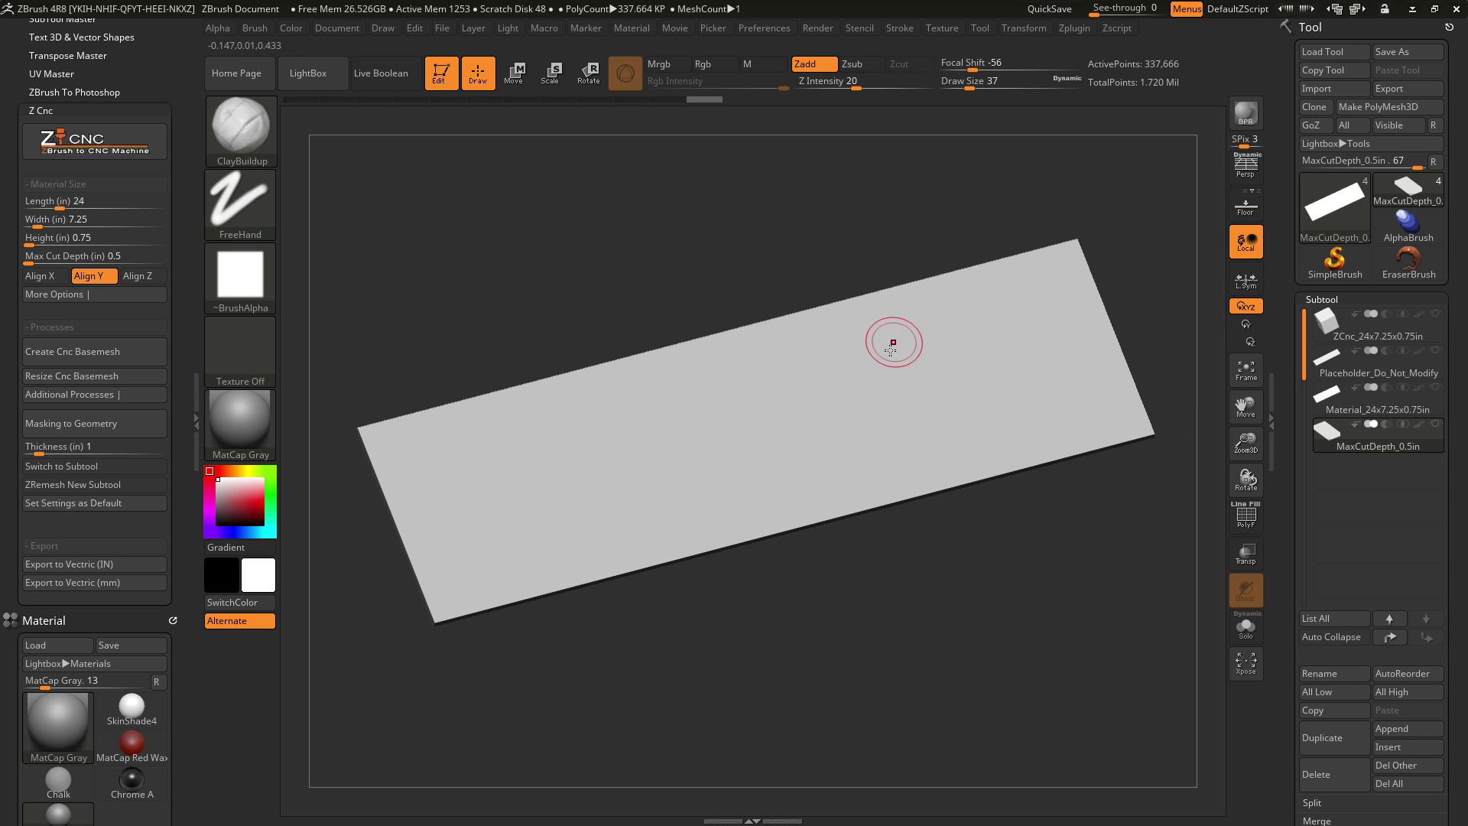
key(ctrl)
mouse_move(900, 346)
ctrl+mouse_down()
mouse_move(822, 430)
mouse_move(716, 428)
mouse_move(681, 490)
mouse_move(868, 402)
mouse_move(900, 348)
mouse_move(956, 337)
ctrl+mouse_up()
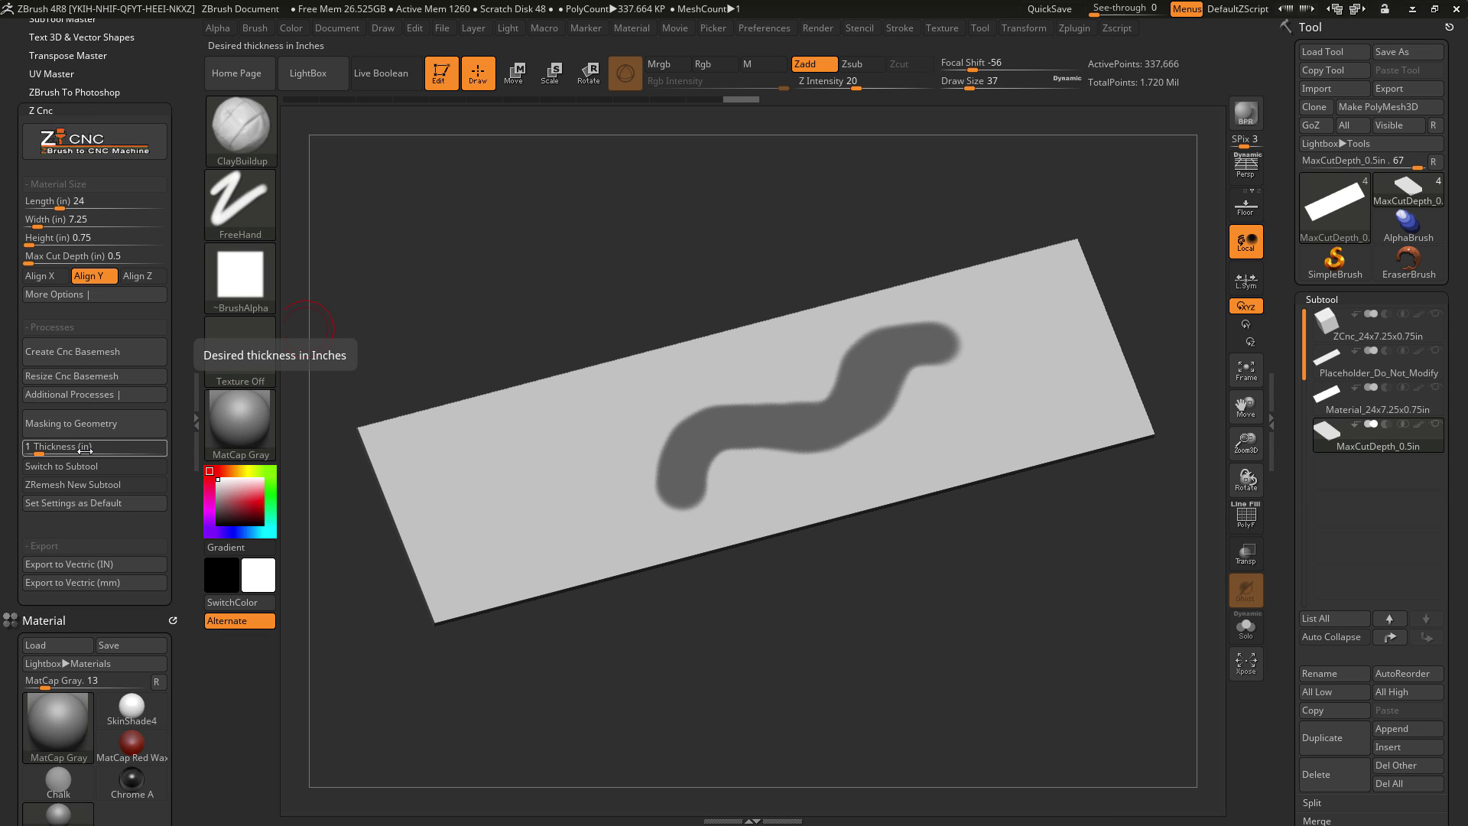
click(40, 452)
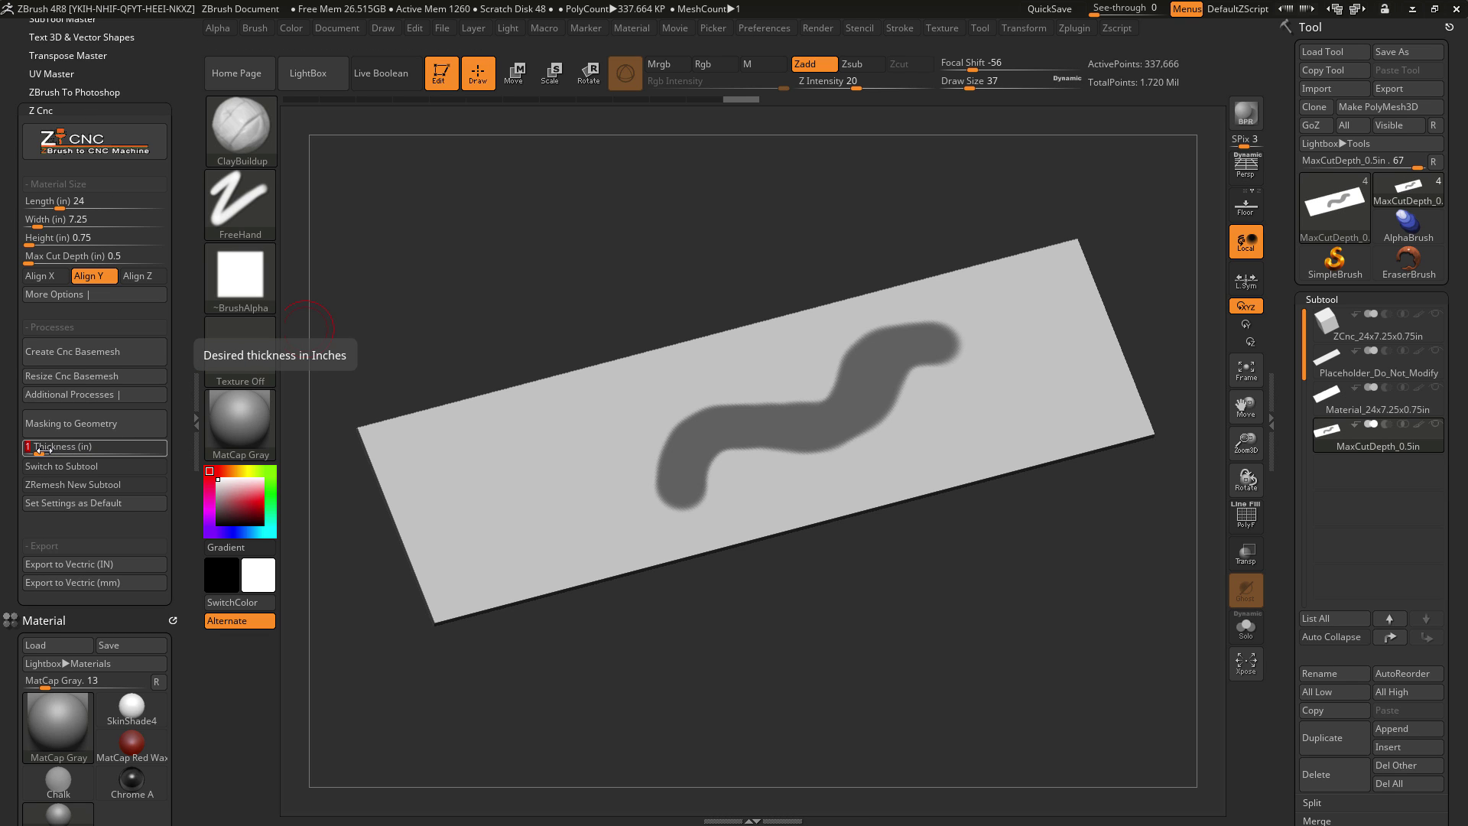
text(.5)
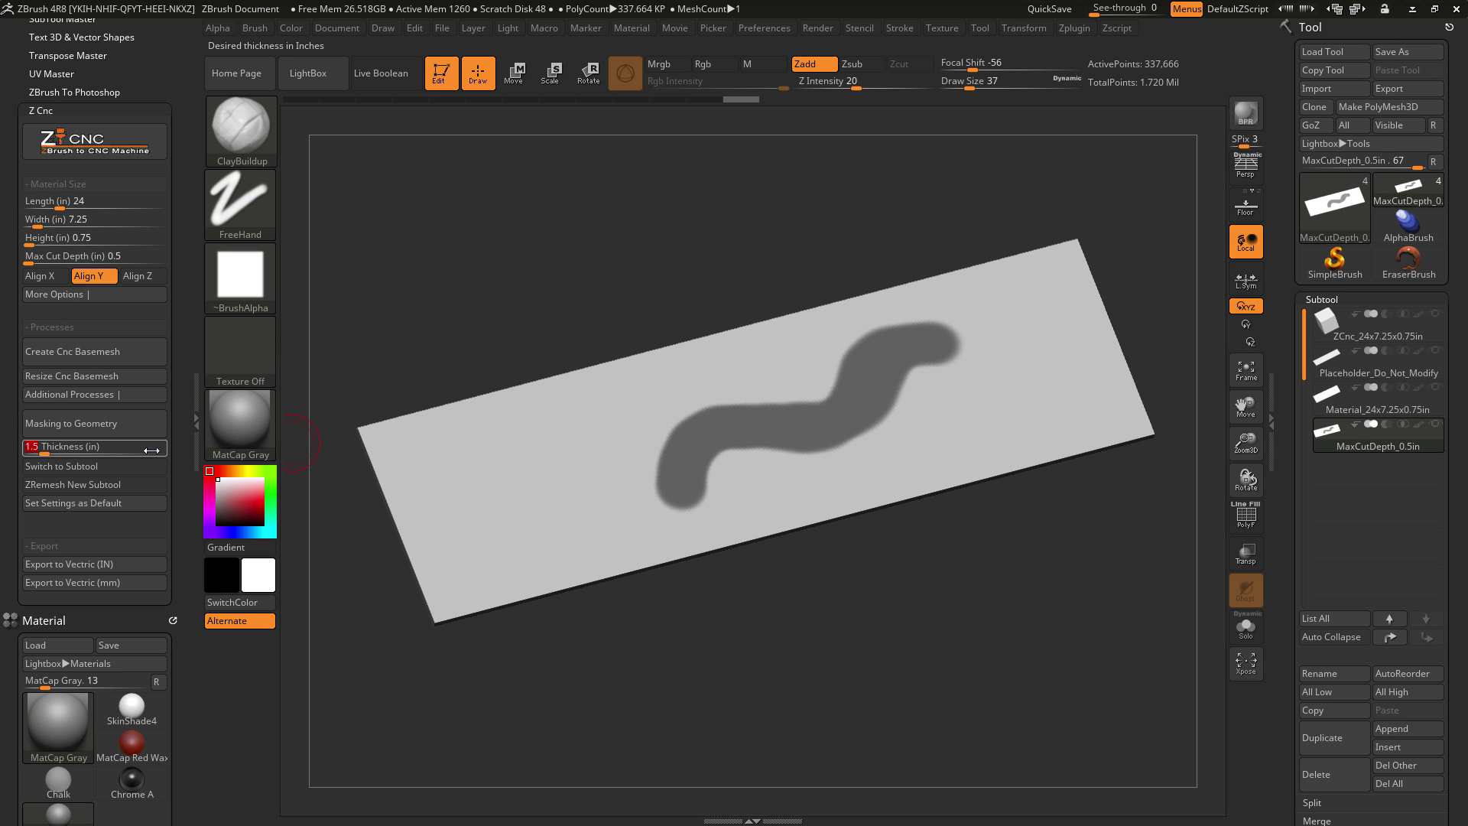
click(104, 426)
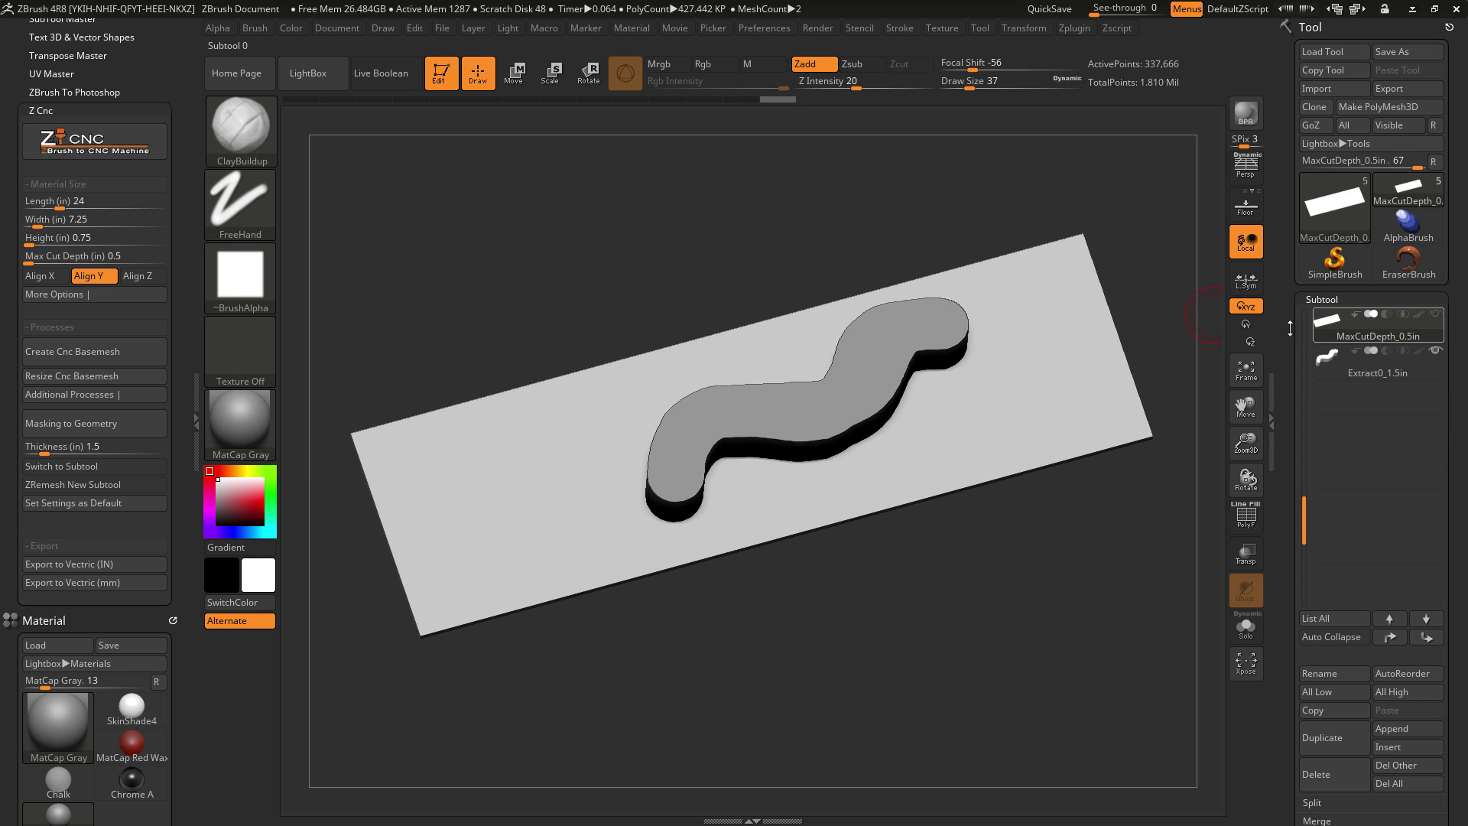
Paint a second curved mask across the MaxCutDepth_0.5in slab and convert it to geometry 1.5 inches thick
click(1378, 373)
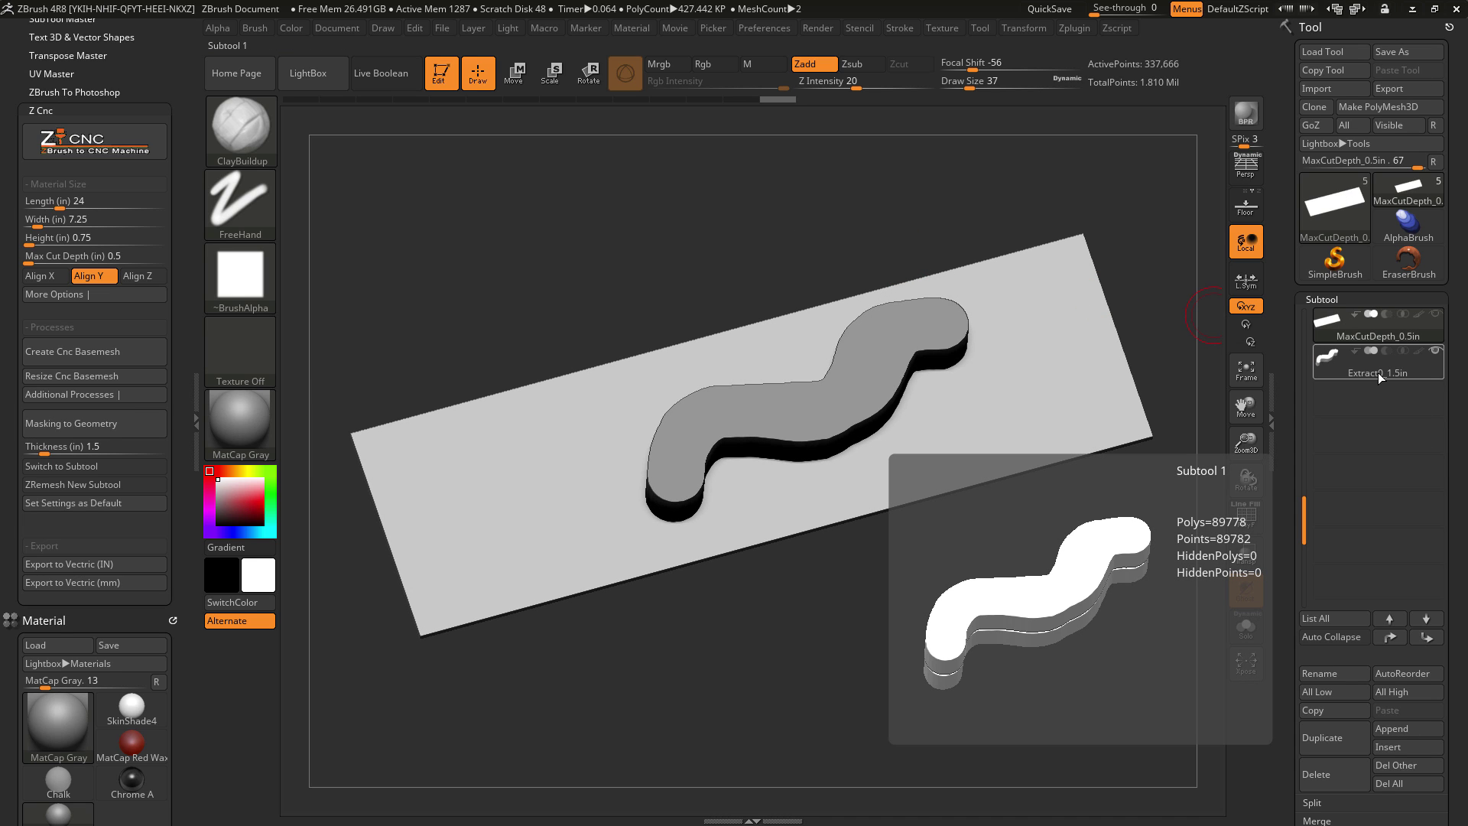
click(1377, 327)
key(space)
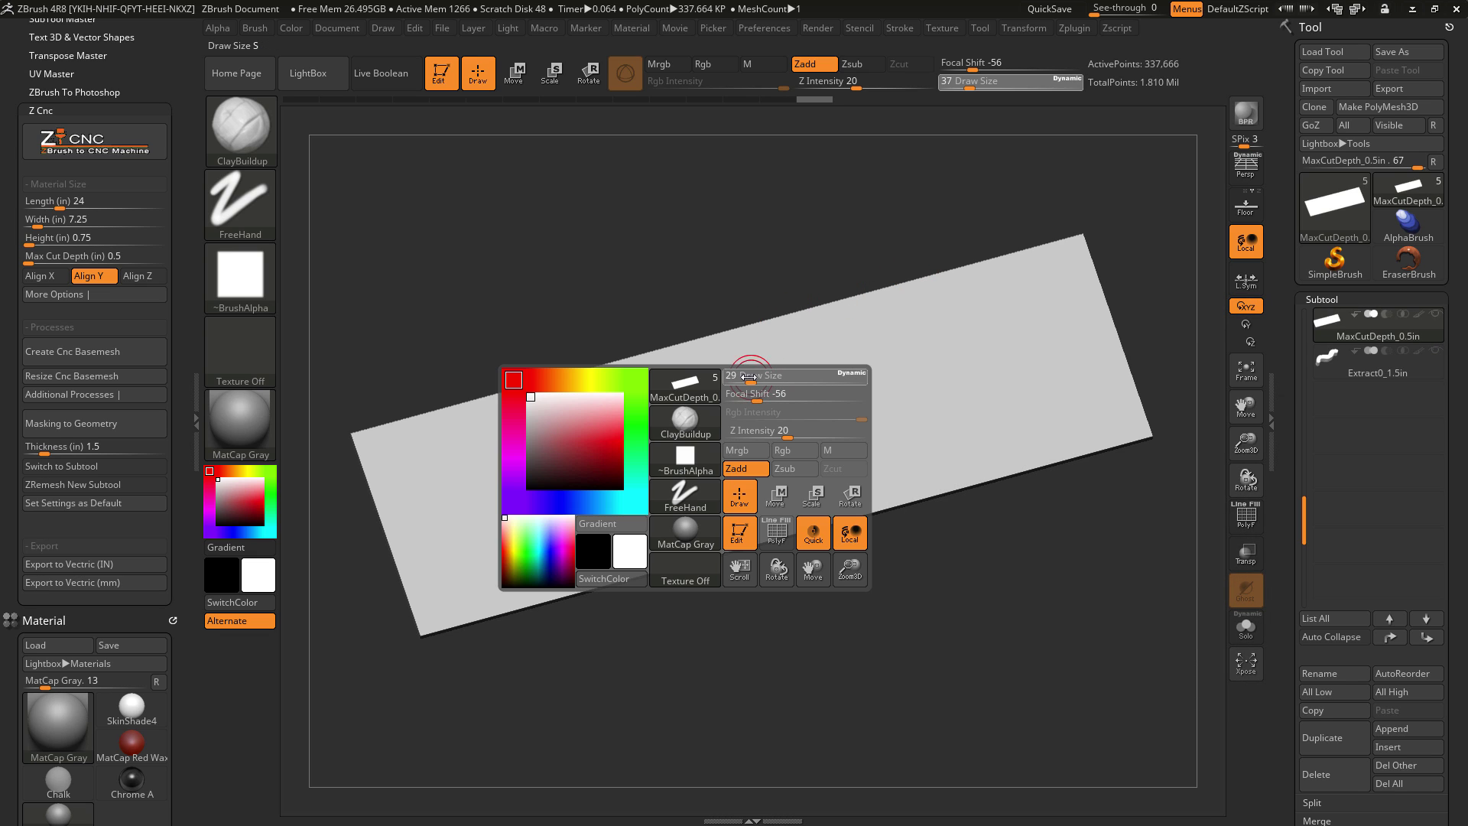
mouse_move(786, 346)
ctrl+mouse_down()
mouse_move(704, 438)
mouse_move(619, 474)
mouse_move(532, 486)
mouse_move(546, 522)
mouse_move(568, 501)
mouse_move(552, 504)
mouse_move(557, 475)
mouse_move(652, 489)
mouse_move(685, 466)
mouse_move(728, 383)
mouse_move(786, 352)
mouse_move(656, 482)
mouse_move(576, 461)
mouse_move(534, 475)
ctrl+mouse_up()
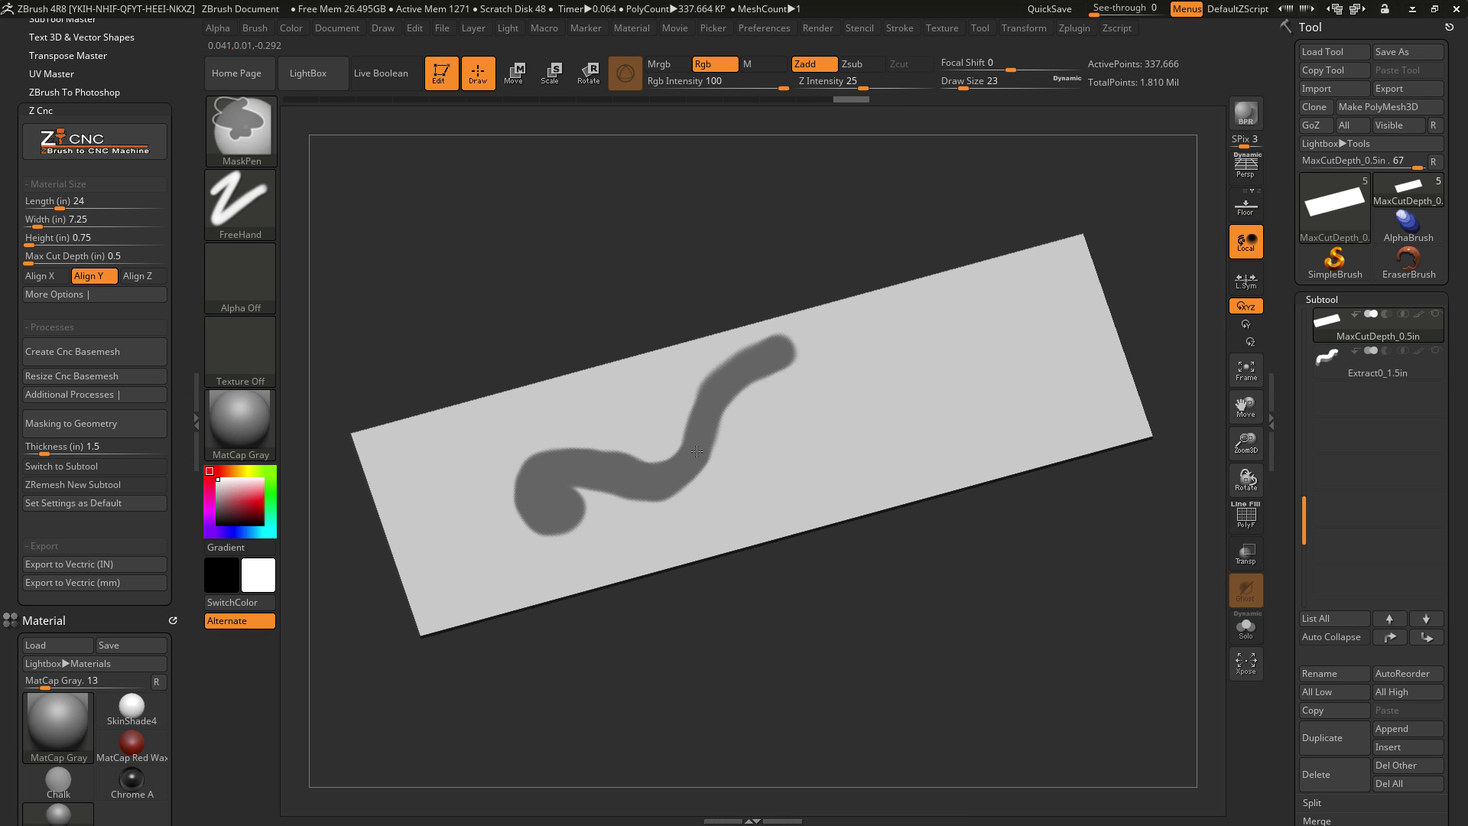
click(126, 427)
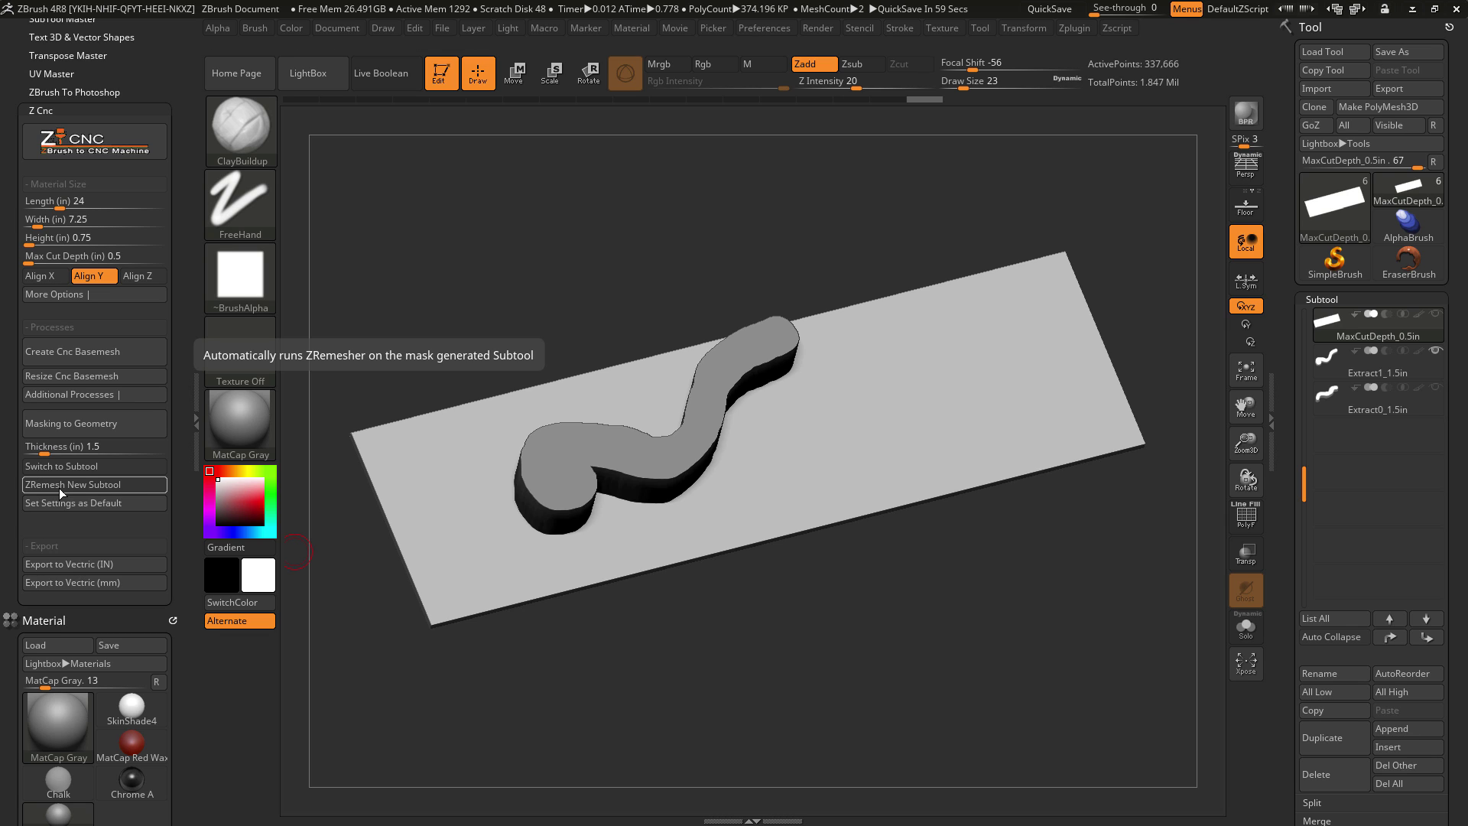
Enable Auto SubDivide Mesh, Cnc Standard Brush, Load Example Alpha and Color Subtools for the material, and create a new CNC basemesh
click(98, 395)
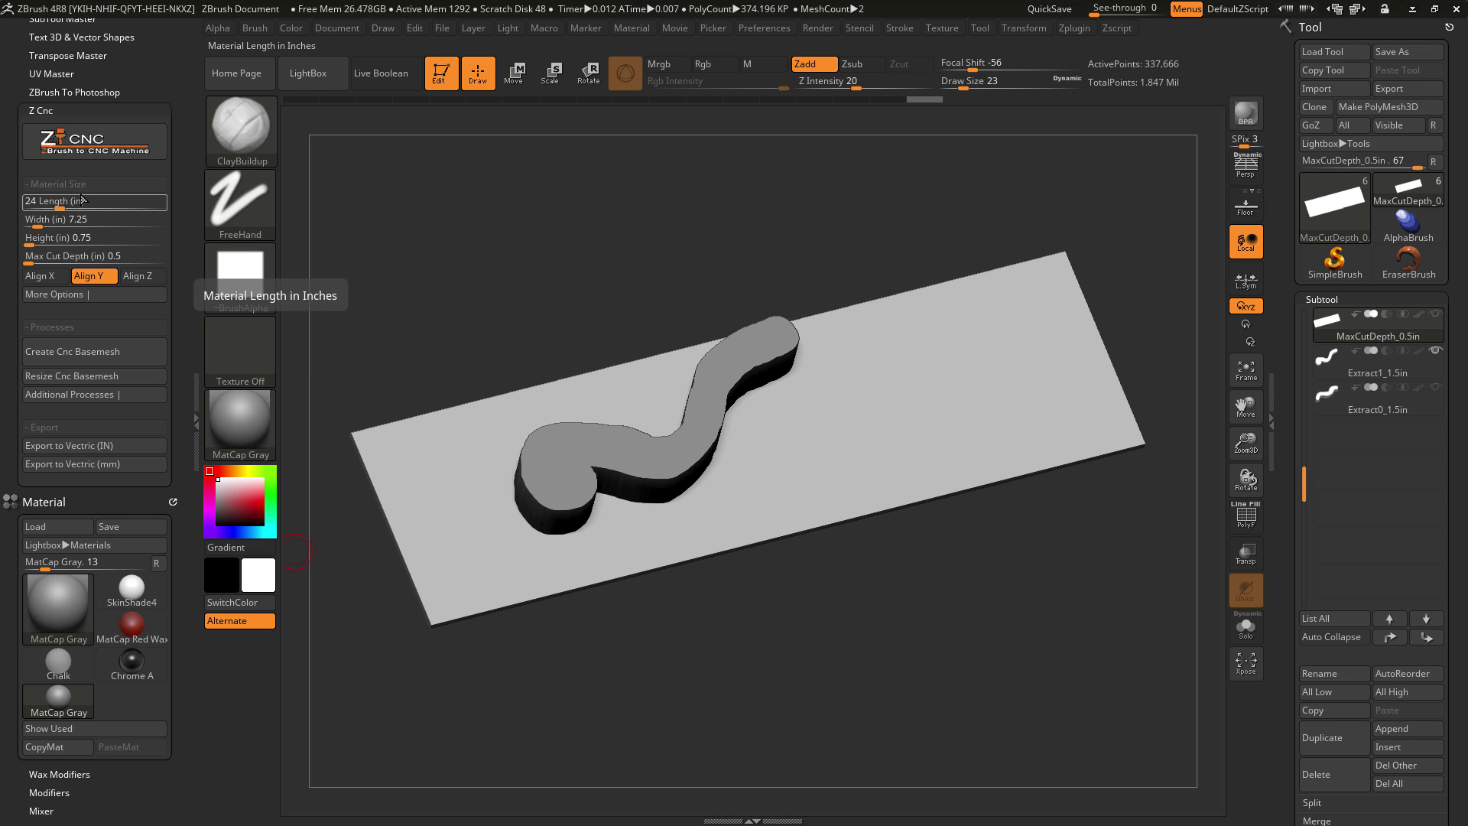
click(117, 295)
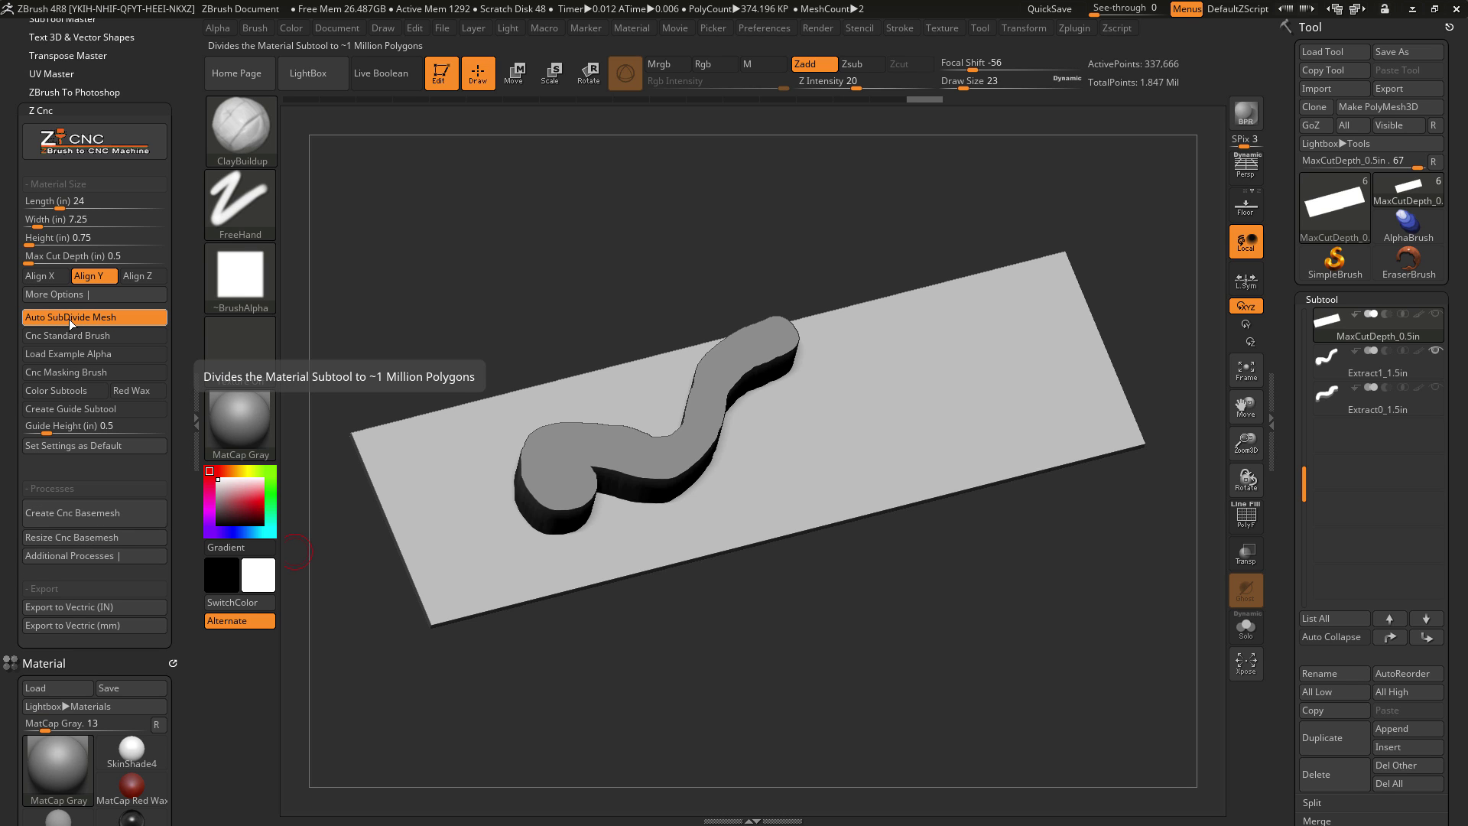
click(78, 337)
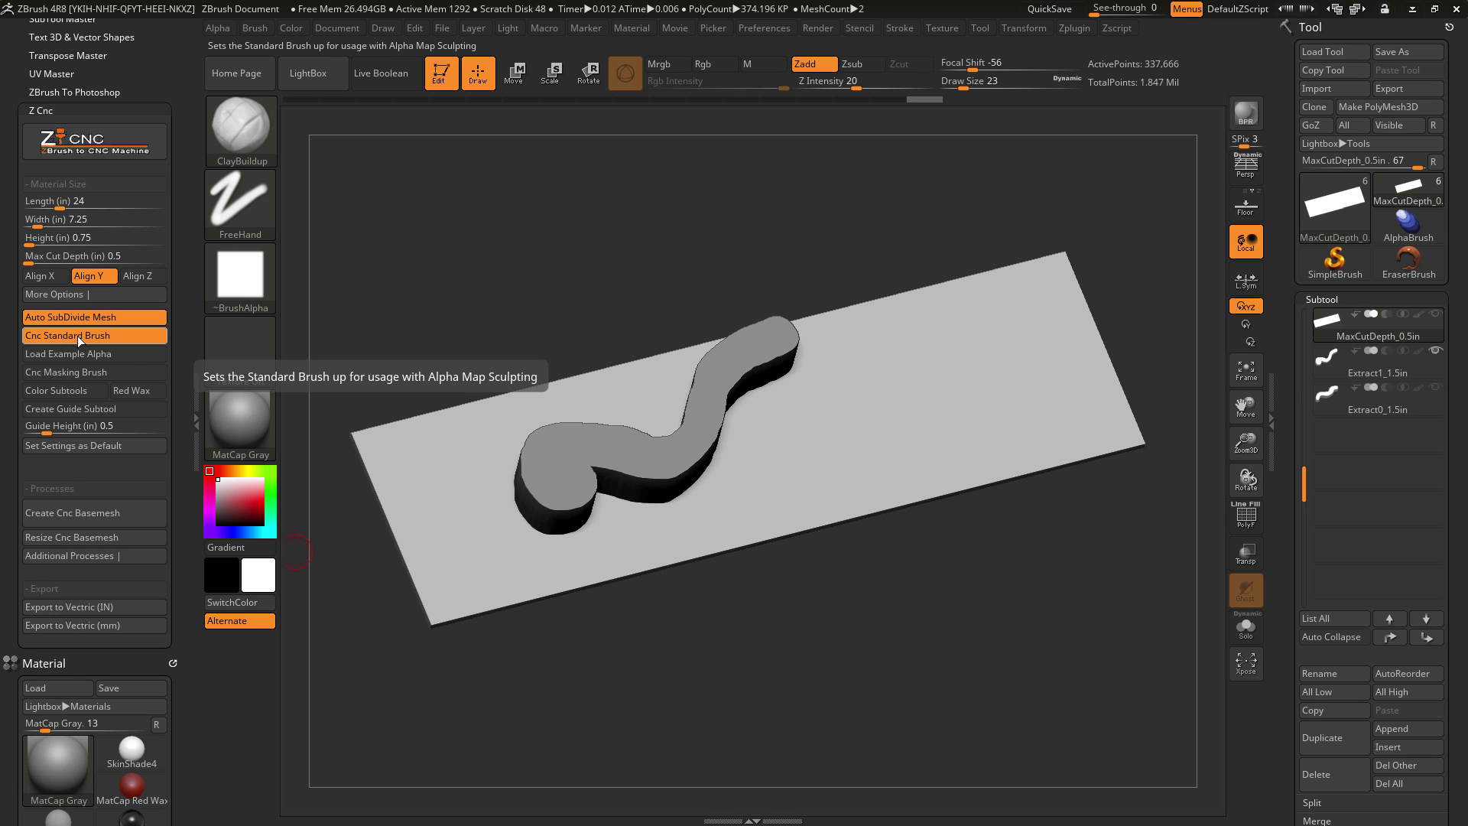
click(62, 355)
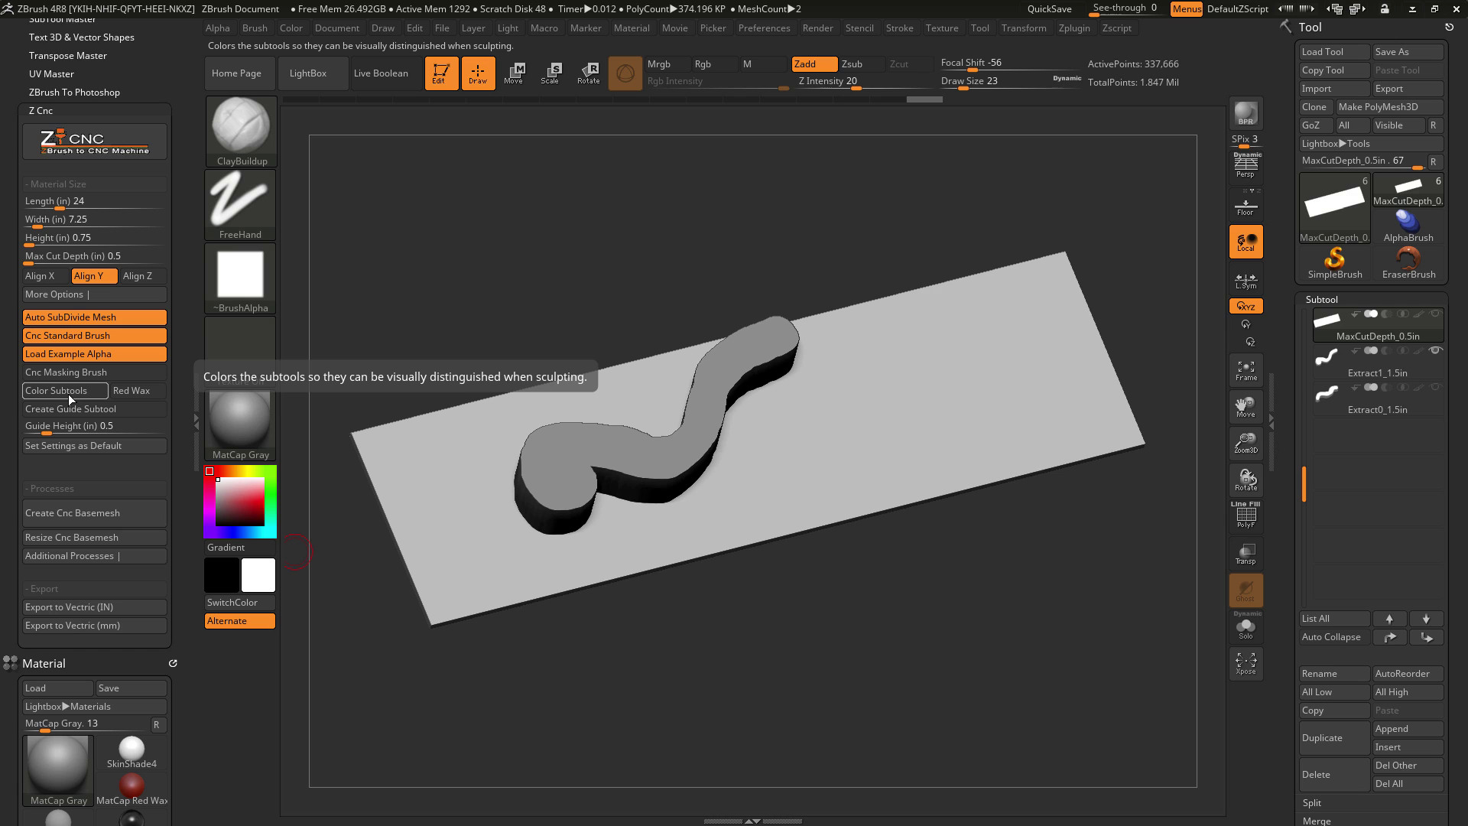
click(69, 393)
click(101, 517)
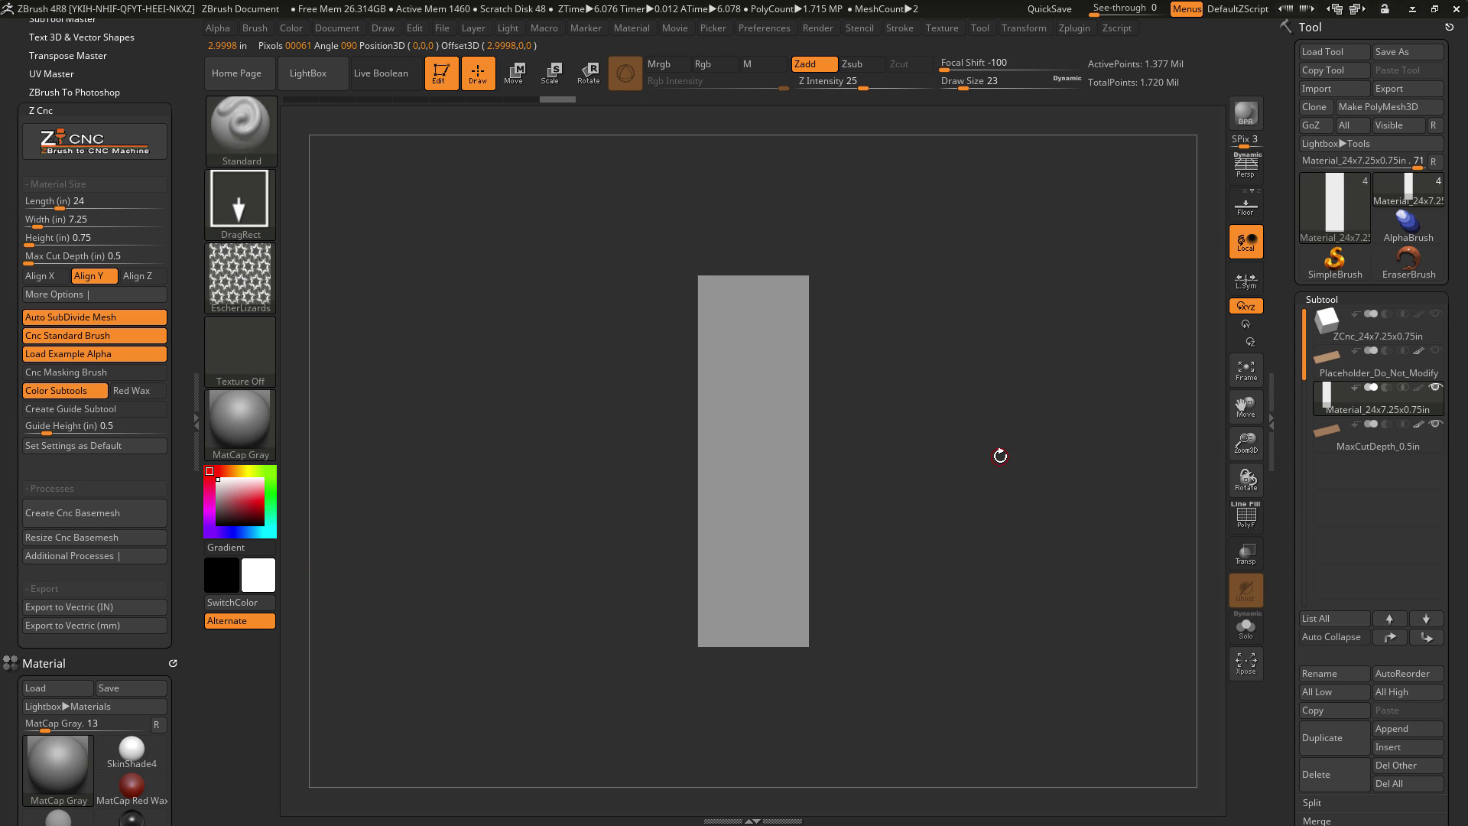
Stamp the EscherLizards alpha outward from the centre of the material slab's top face, large enough to cover the whole face
drag(1017, 441, 1045, 306)
mouse_move(1379, 437)
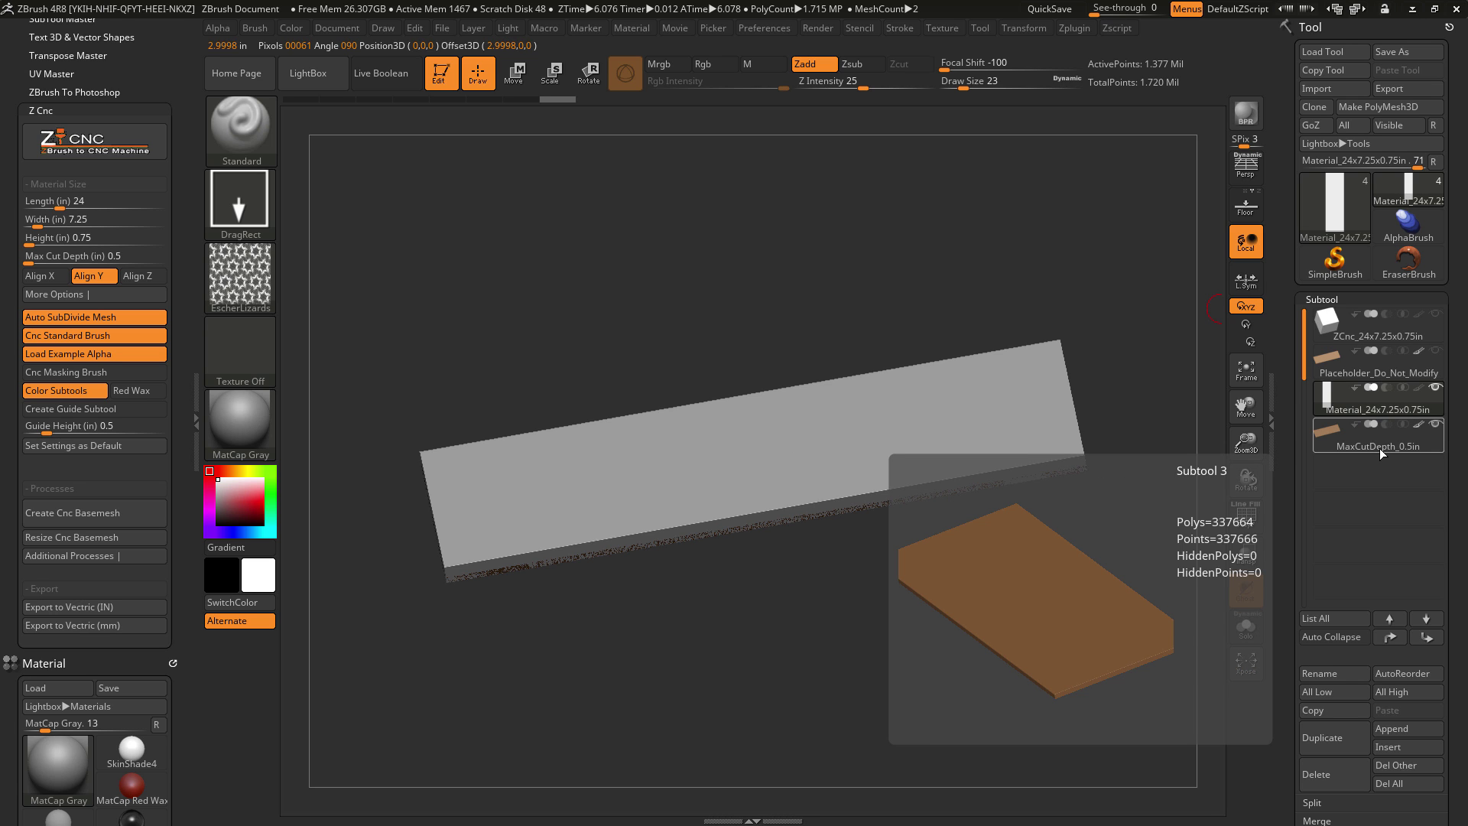
mouse_move(1396, 364)
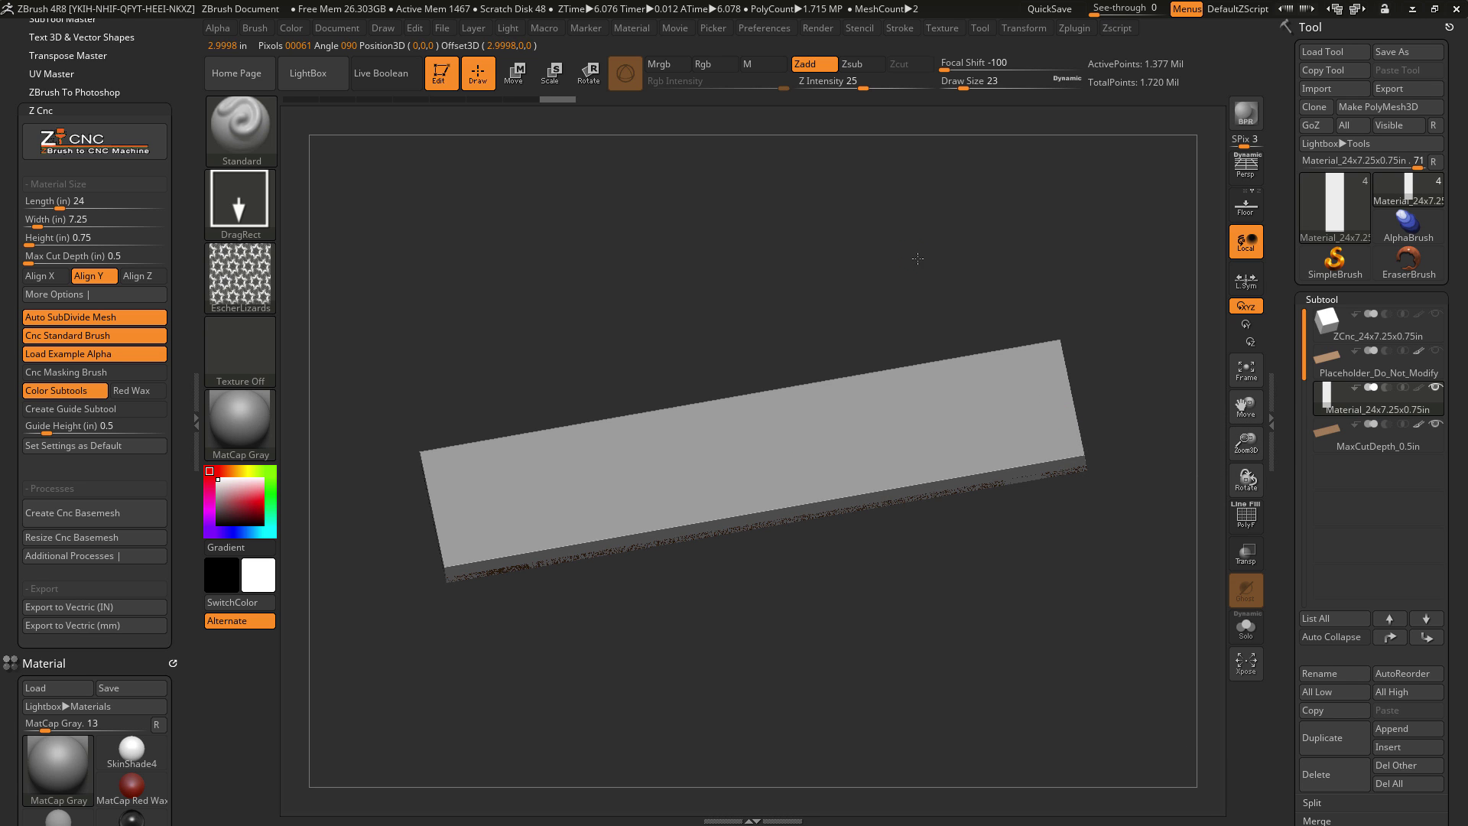
drag(918, 259, 909, 286)
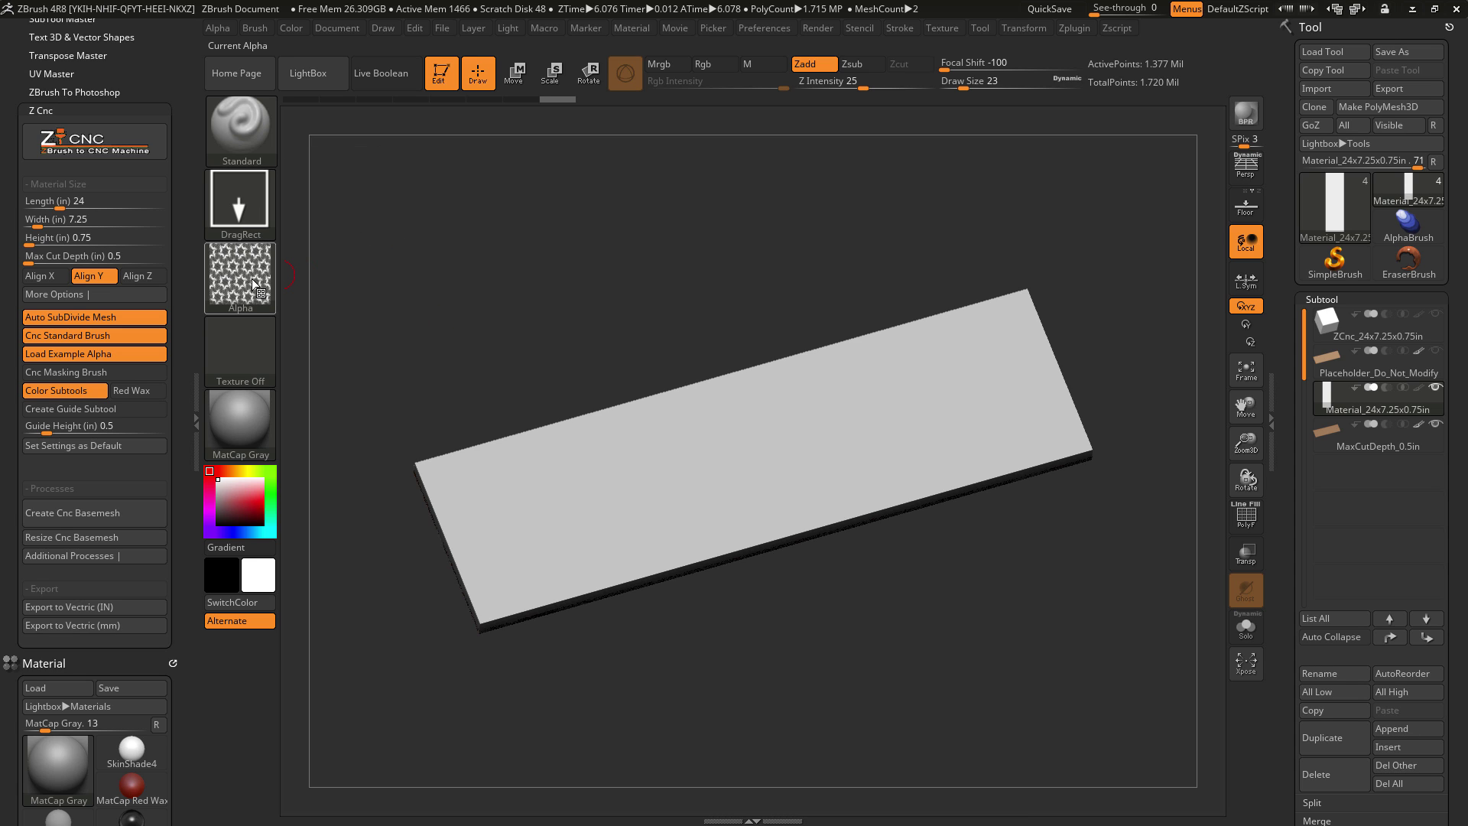
shift+drag(395, 273, 455, 281)
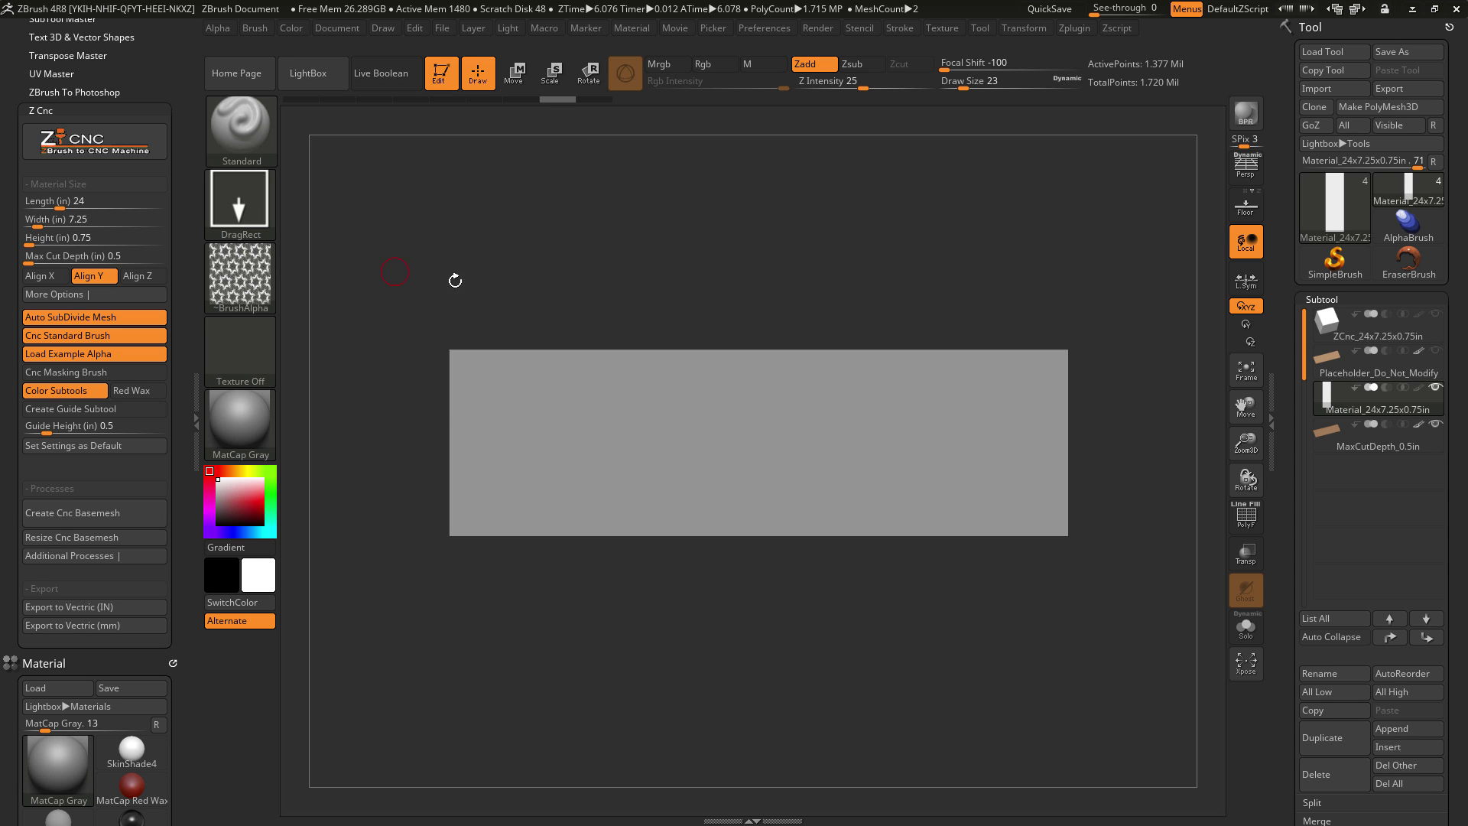
drag(747, 310, 747, 302)
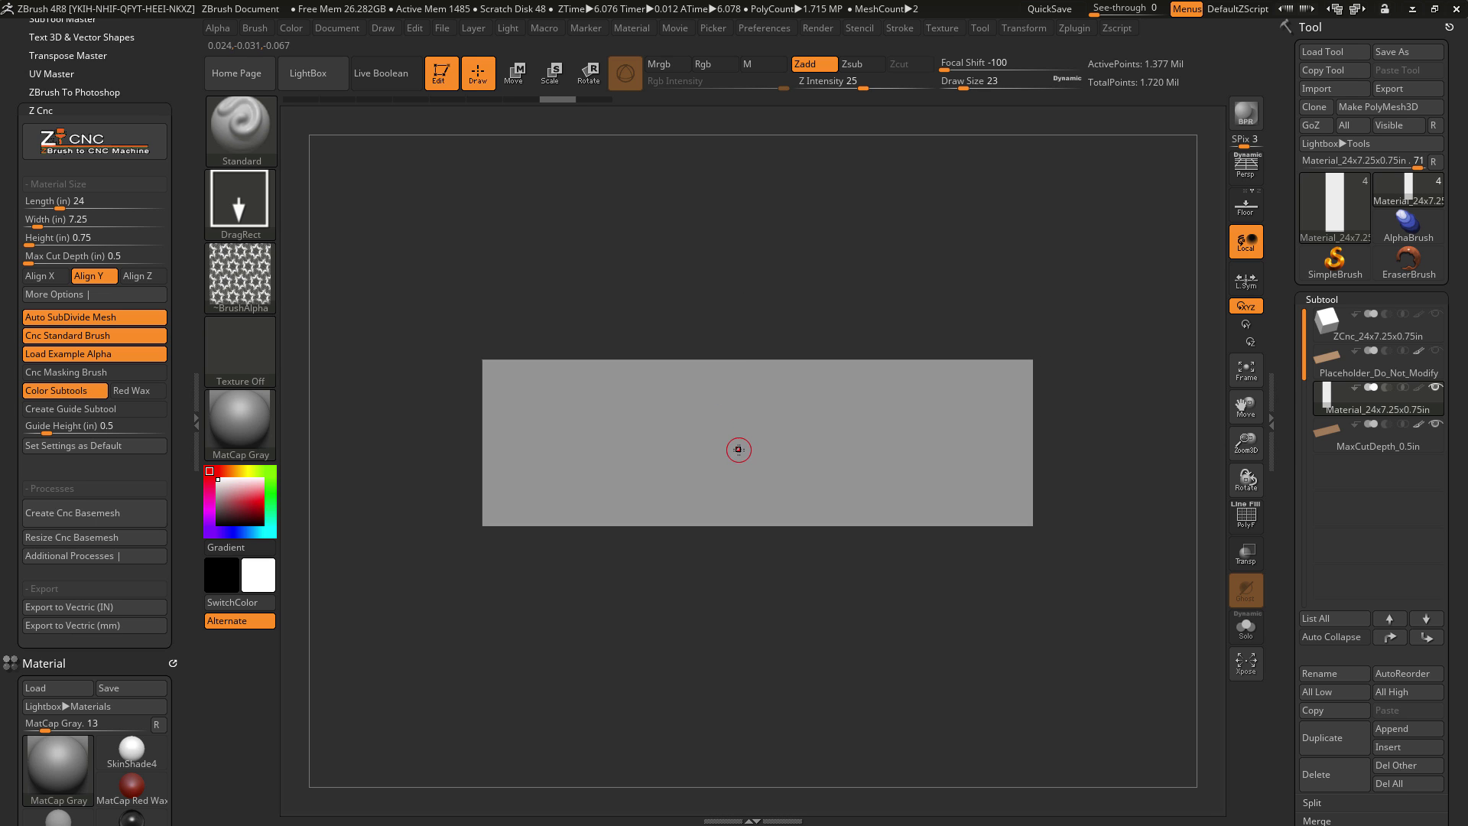
drag(747, 445, 730, 4)
Inspect the lizard relief's height from the side with the Placeholder_Do_Not_Modify subtool shown for comparison
mouse_move(994, 535)
mouse_down()
mouse_move(1044, 175)
mouse_move(985, 231)
mouse_move(1010, 250)
mouse_move(1025, 241)
mouse_move(871, 233)
mouse_move(1117, 194)
mouse_move(1023, 176)
mouse_move(999, 204)
mouse_move(996, 176)
mouse_up()
click(1261, 170)
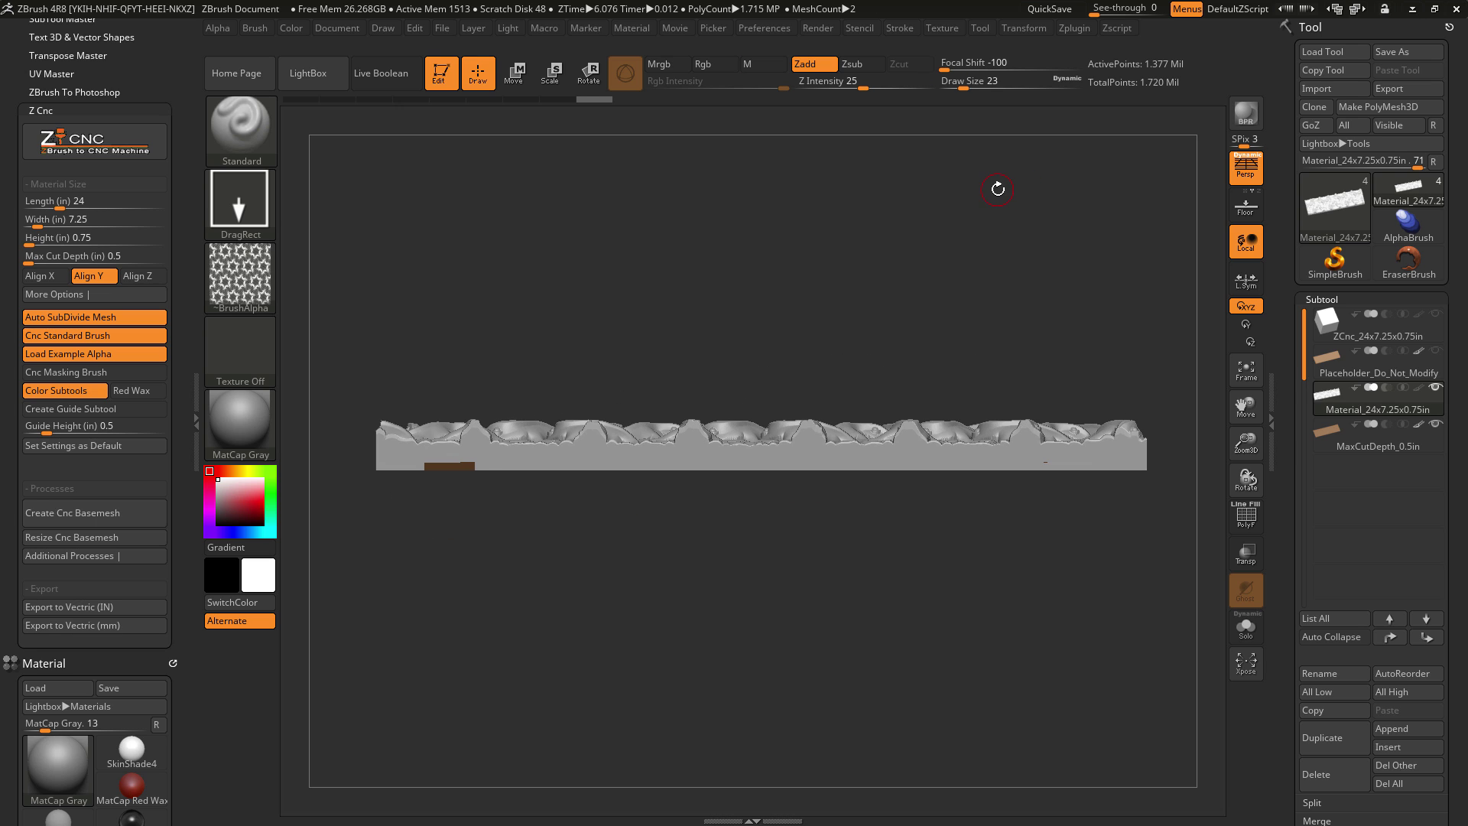
key(p)
click(1437, 353)
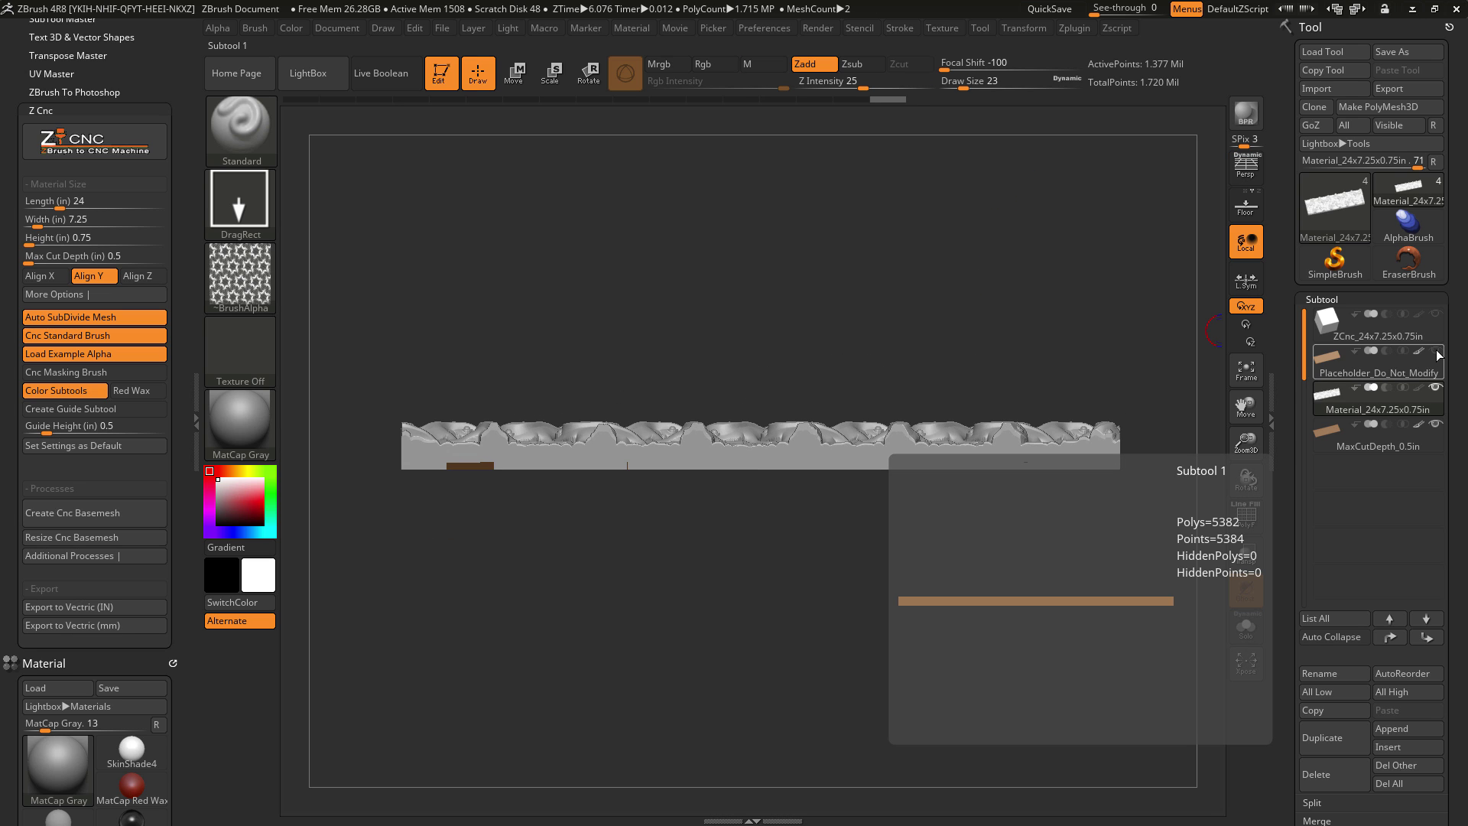
click(1438, 353)
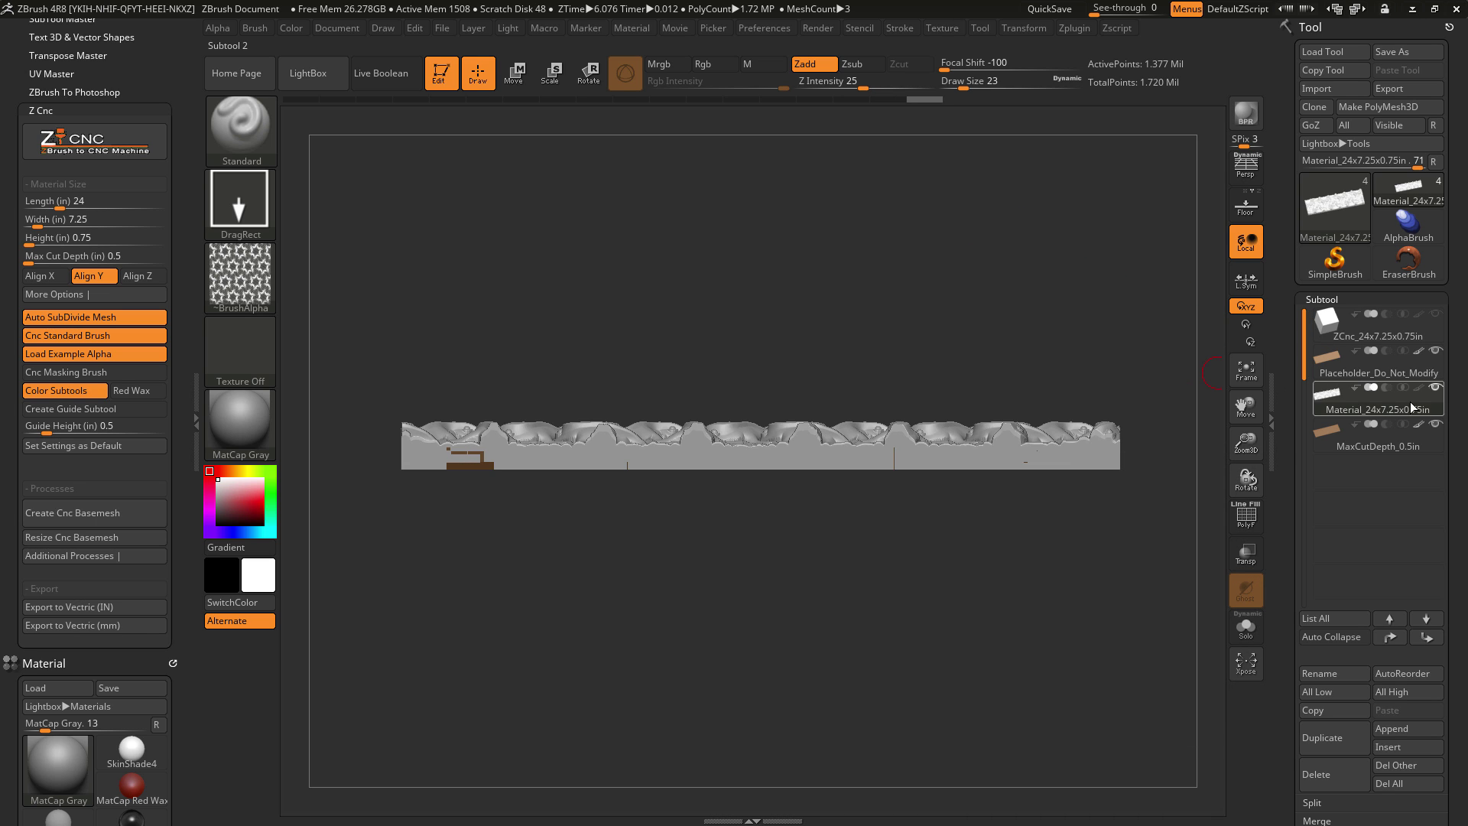
drag(1219, 341, 1024, 305)
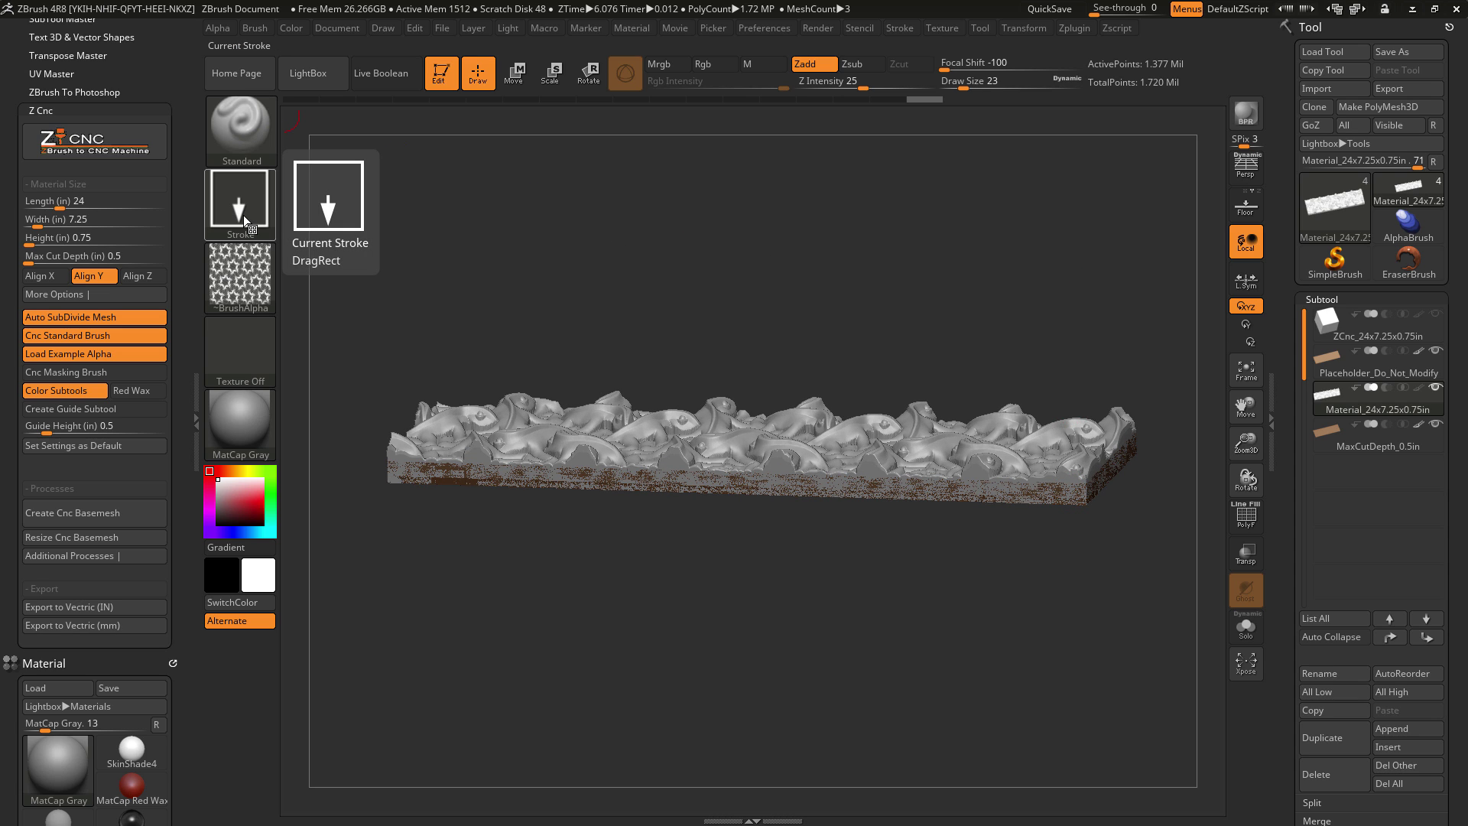
mouse_move(259, 285)
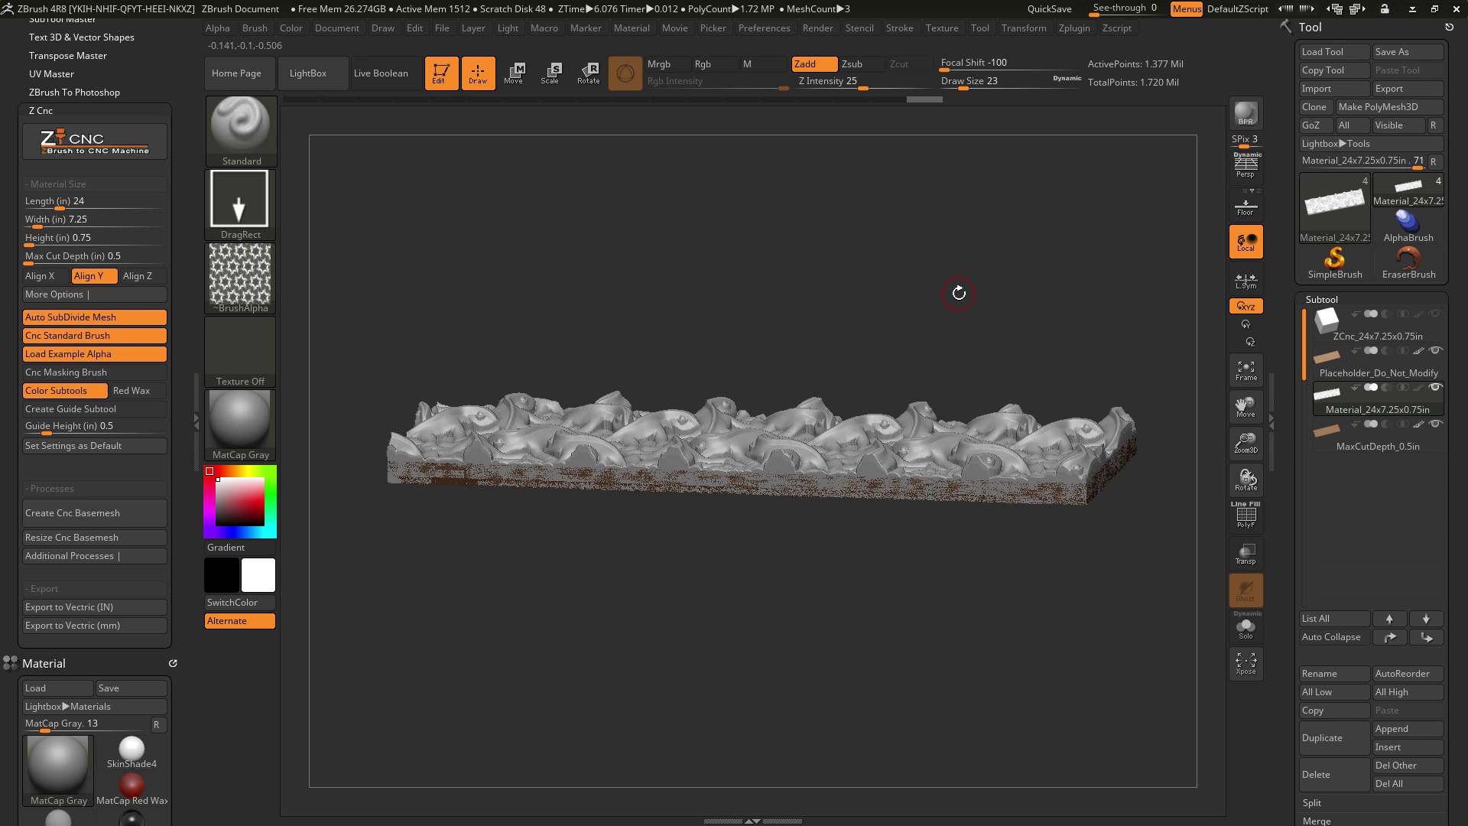
drag(961, 290, 928, 354)
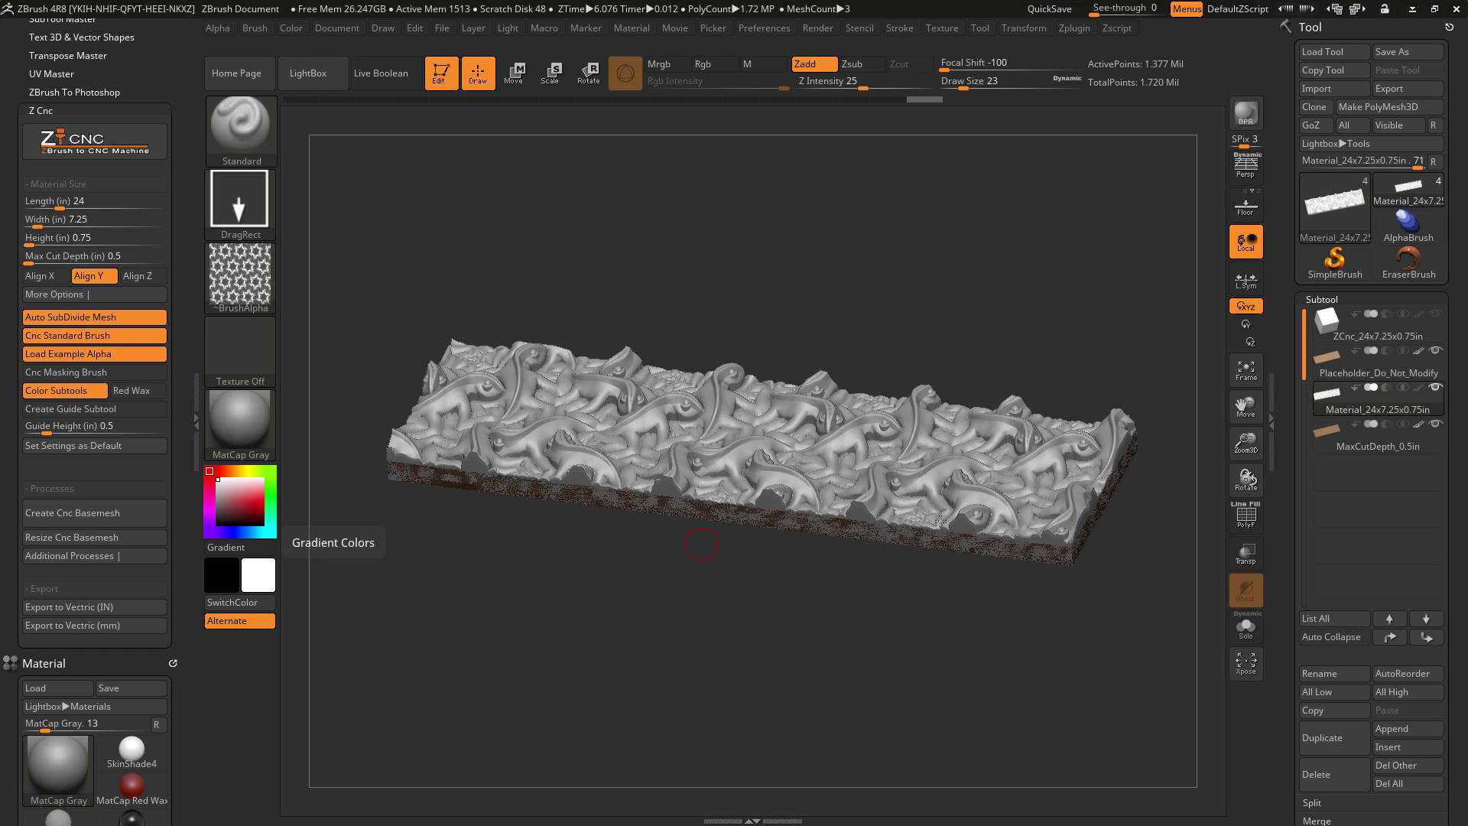
mouse_move(1355, 406)
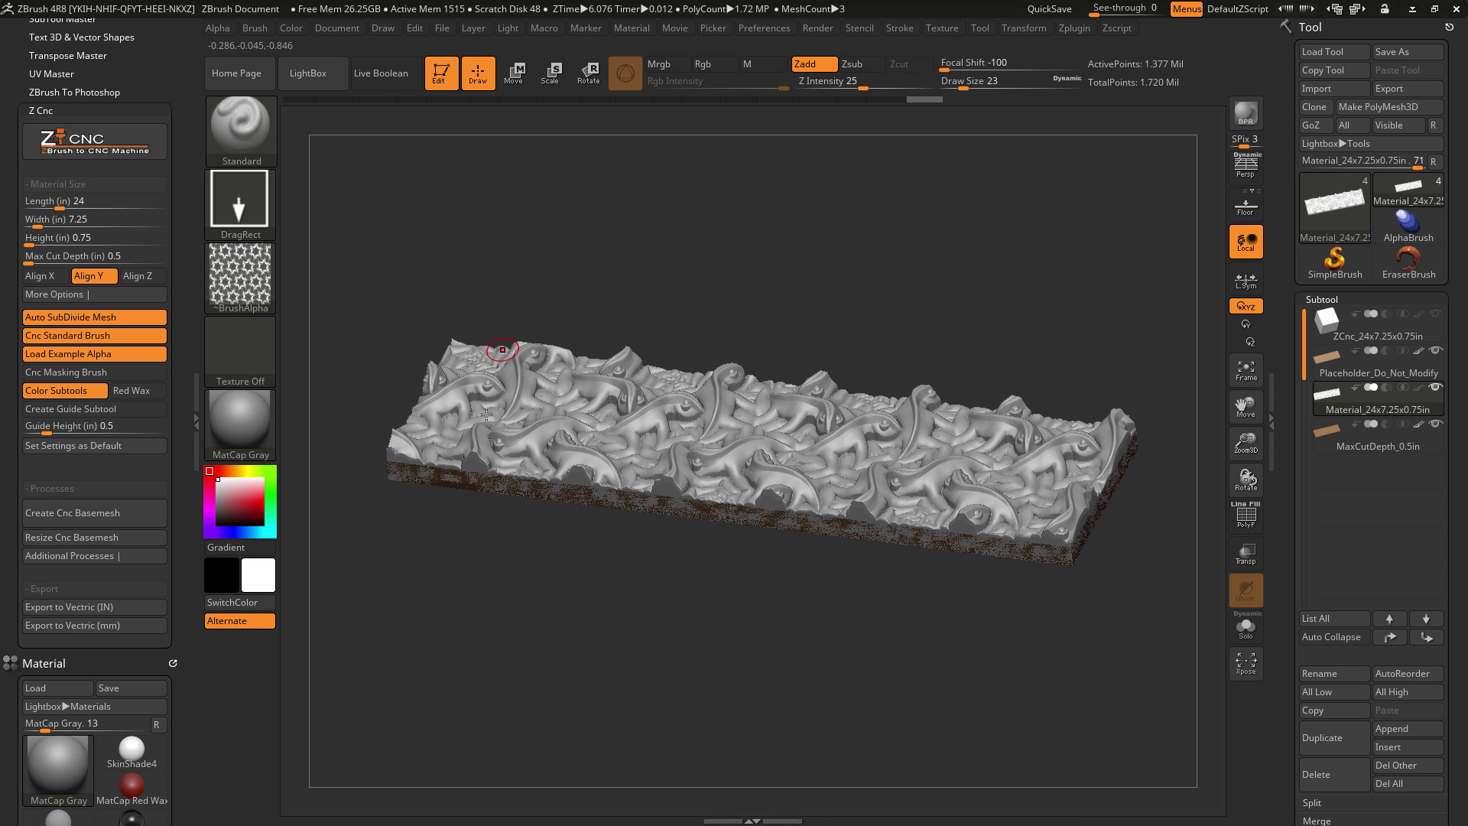
Resize the lizard relief to fit the material bounding box and hide the Placeholder_Do_Not_Modify subtool
click(63, 538)
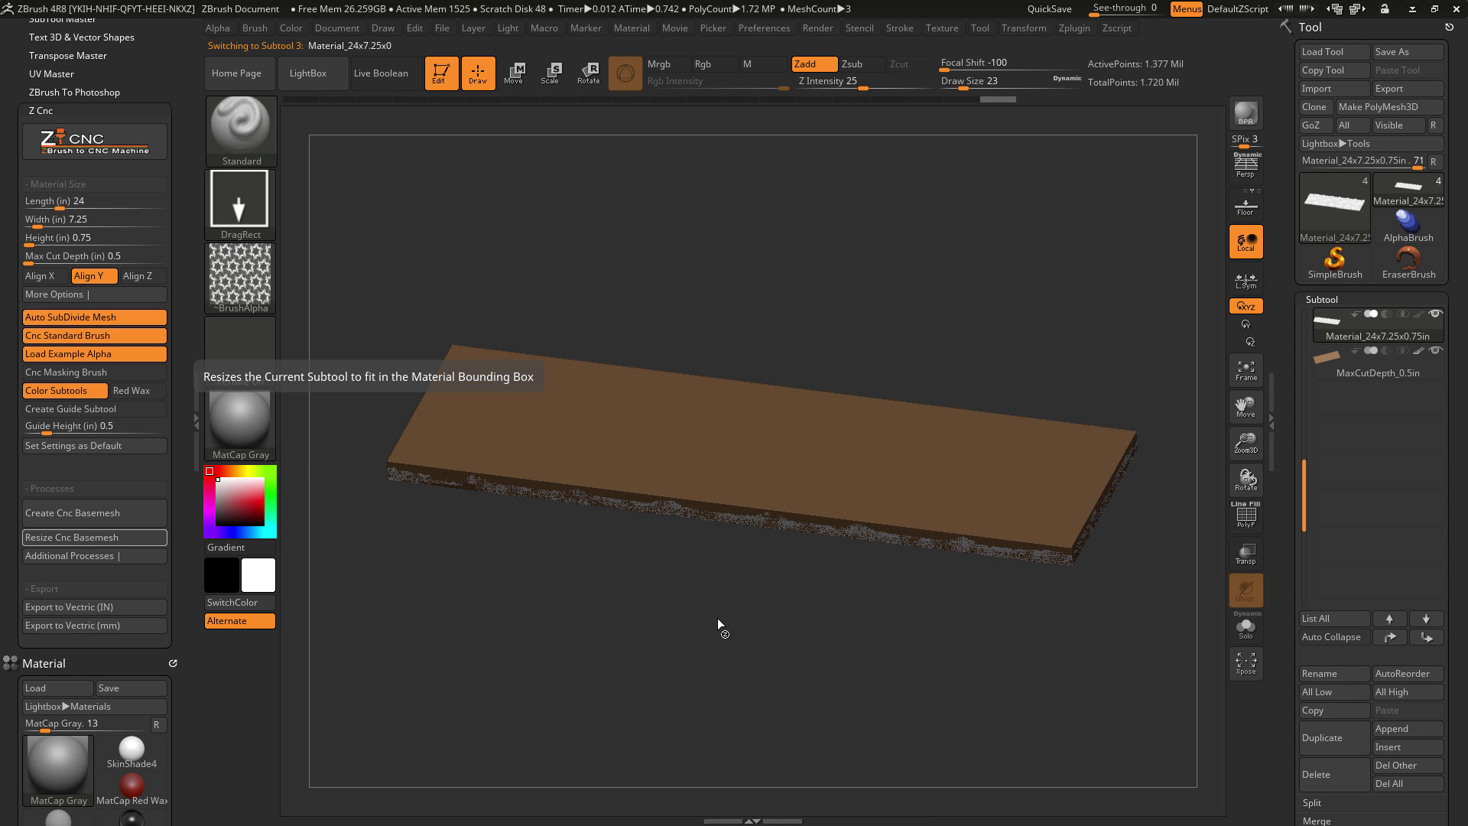
drag(950, 357, 956, 495)
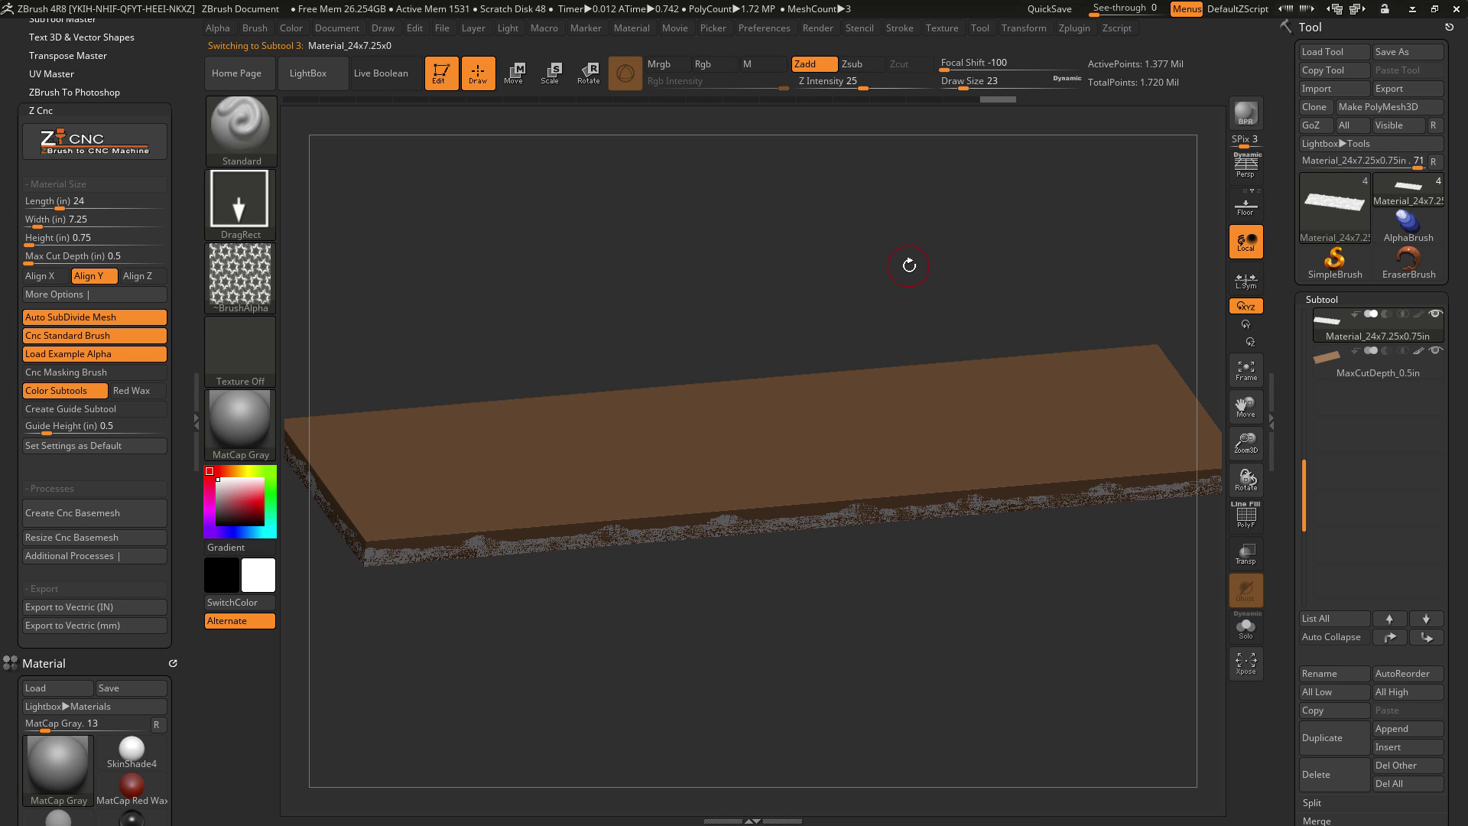
drag(1306, 501, 1306, 352)
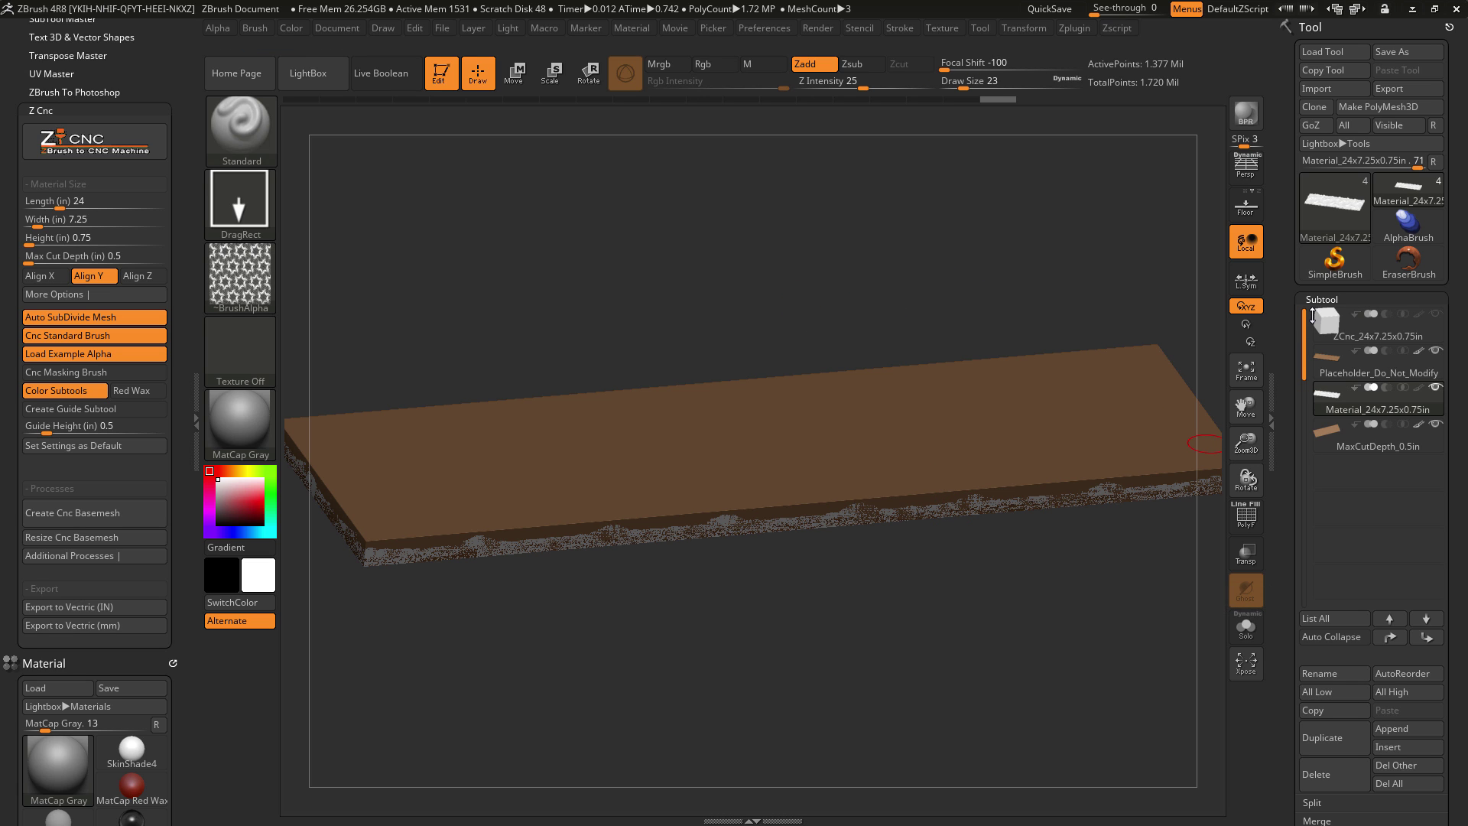
click(1436, 356)
mouse_move(869, 295)
mouse_down()
mouse_move(875, 249)
mouse_move(867, 309)
mouse_move(913, 397)
mouse_up()
drag(922, 274, 935, 275)
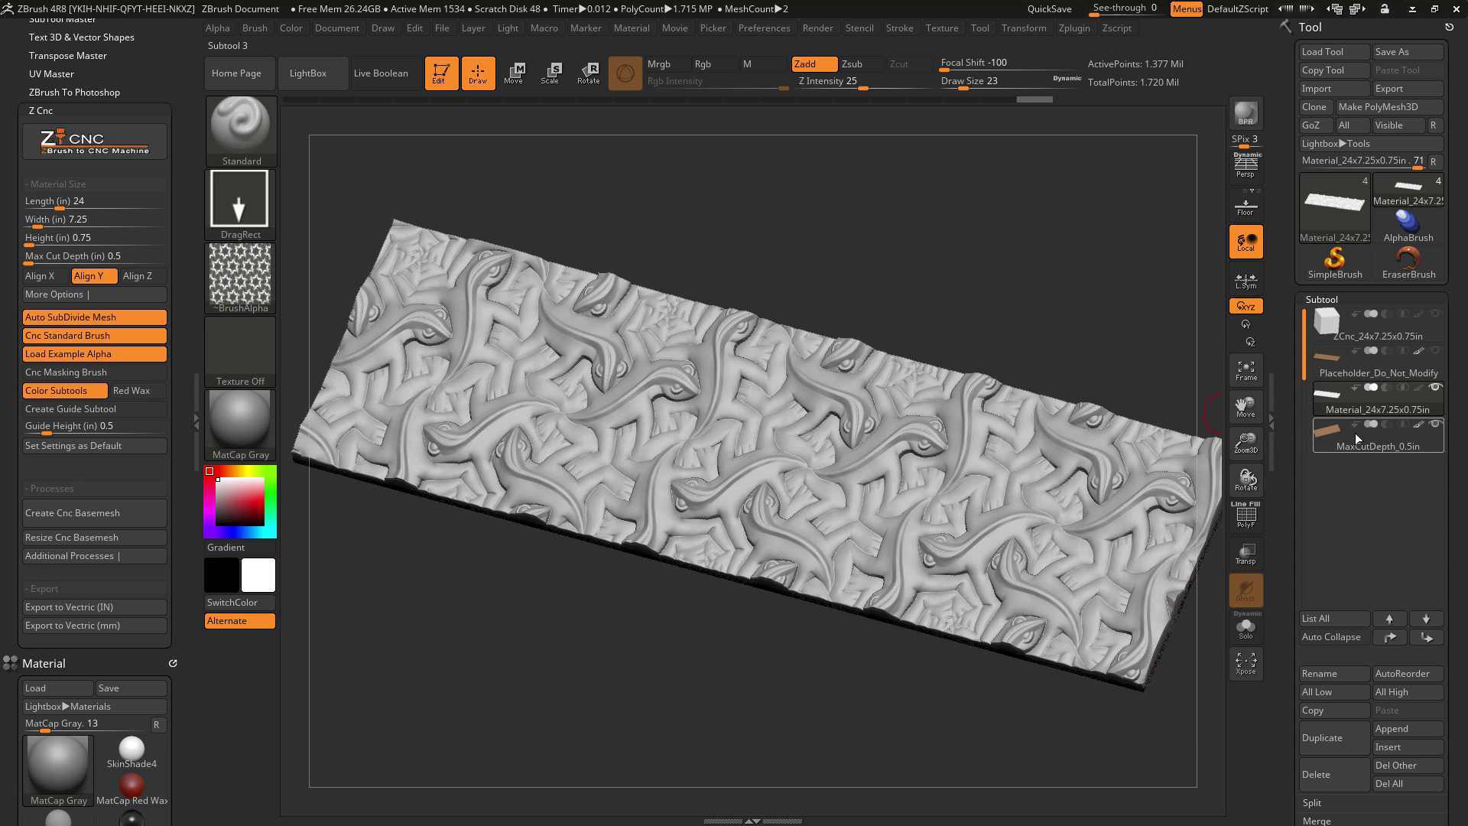
Export the lizard relief in inches for Vectric as an OBJ named Lizards in the toCnc folder
drag(1009, 313, 708, 325)
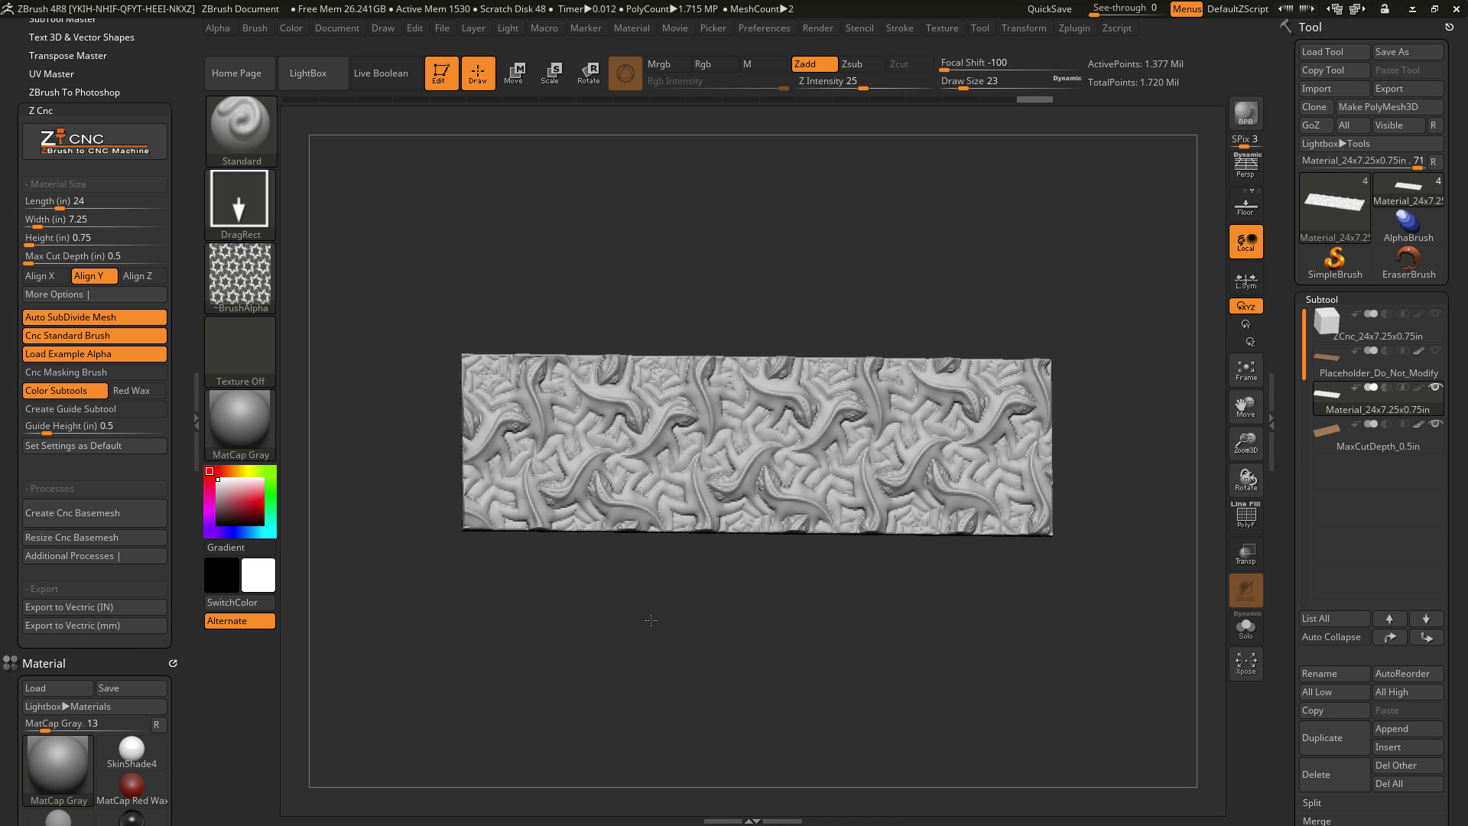
drag(645, 656, 1056, 459)
drag(1131, 413, 786, 384)
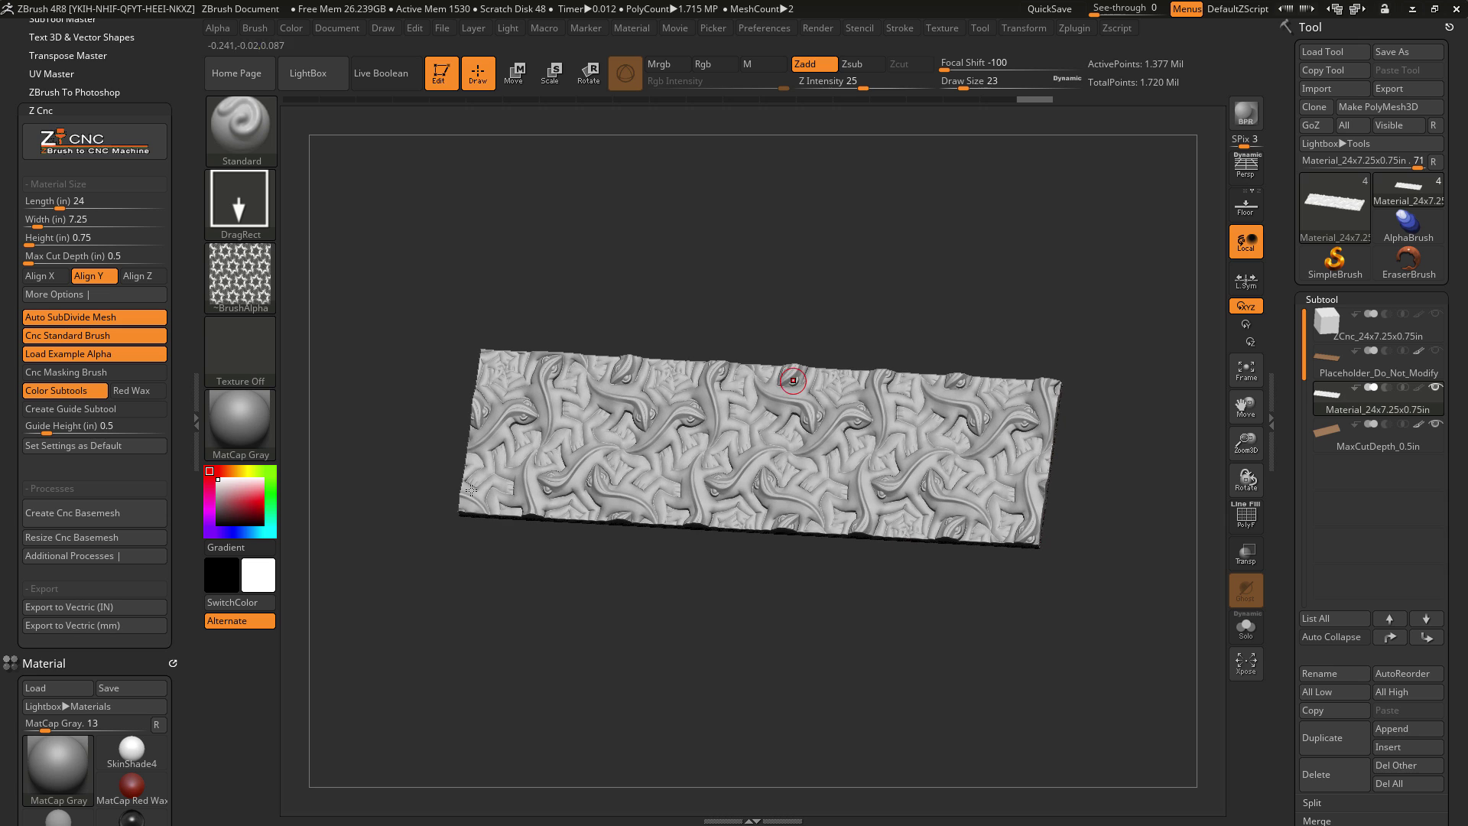
click(116, 608)
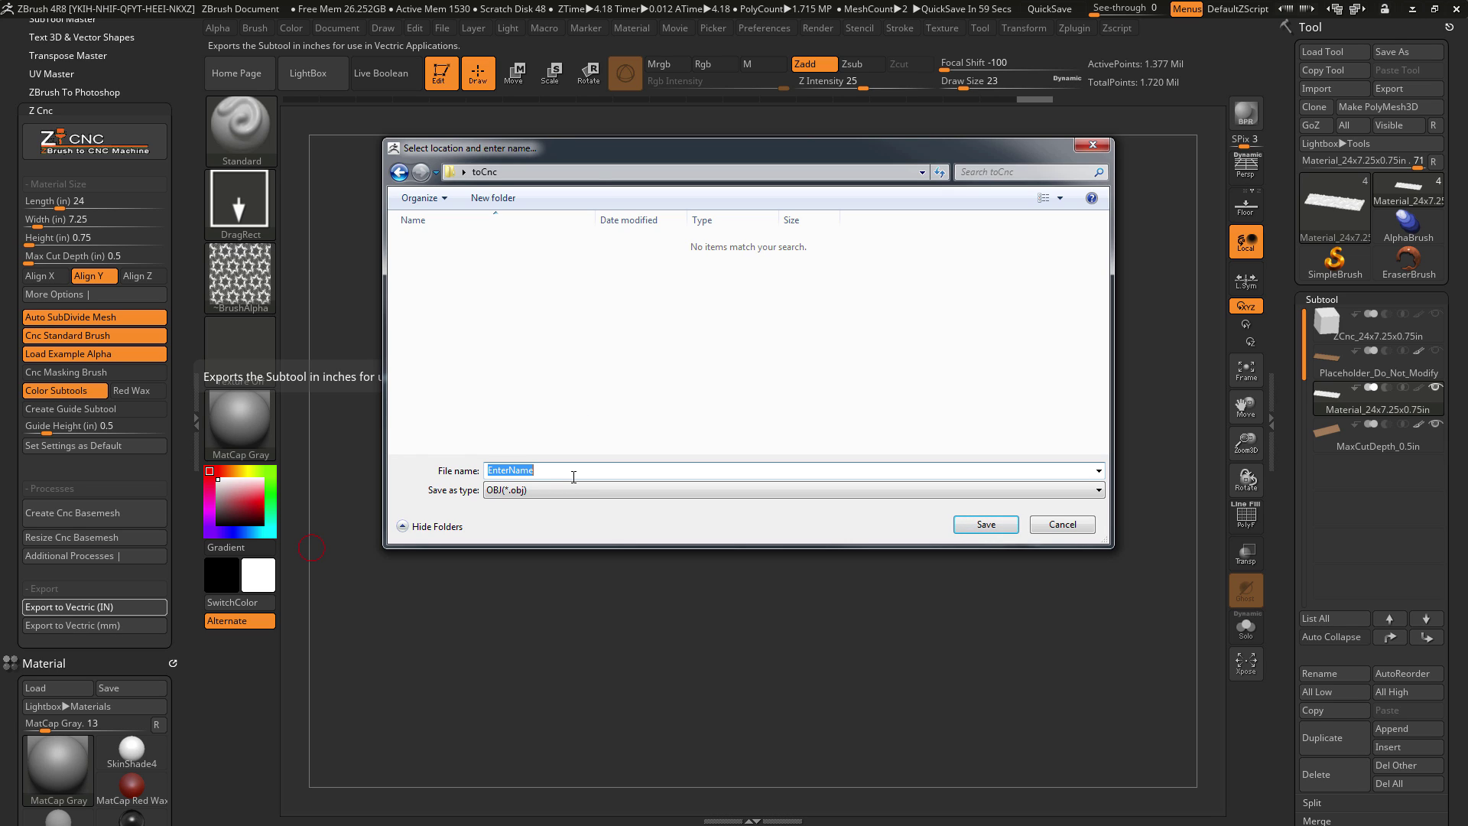
text(Lizards)
click(986, 526)
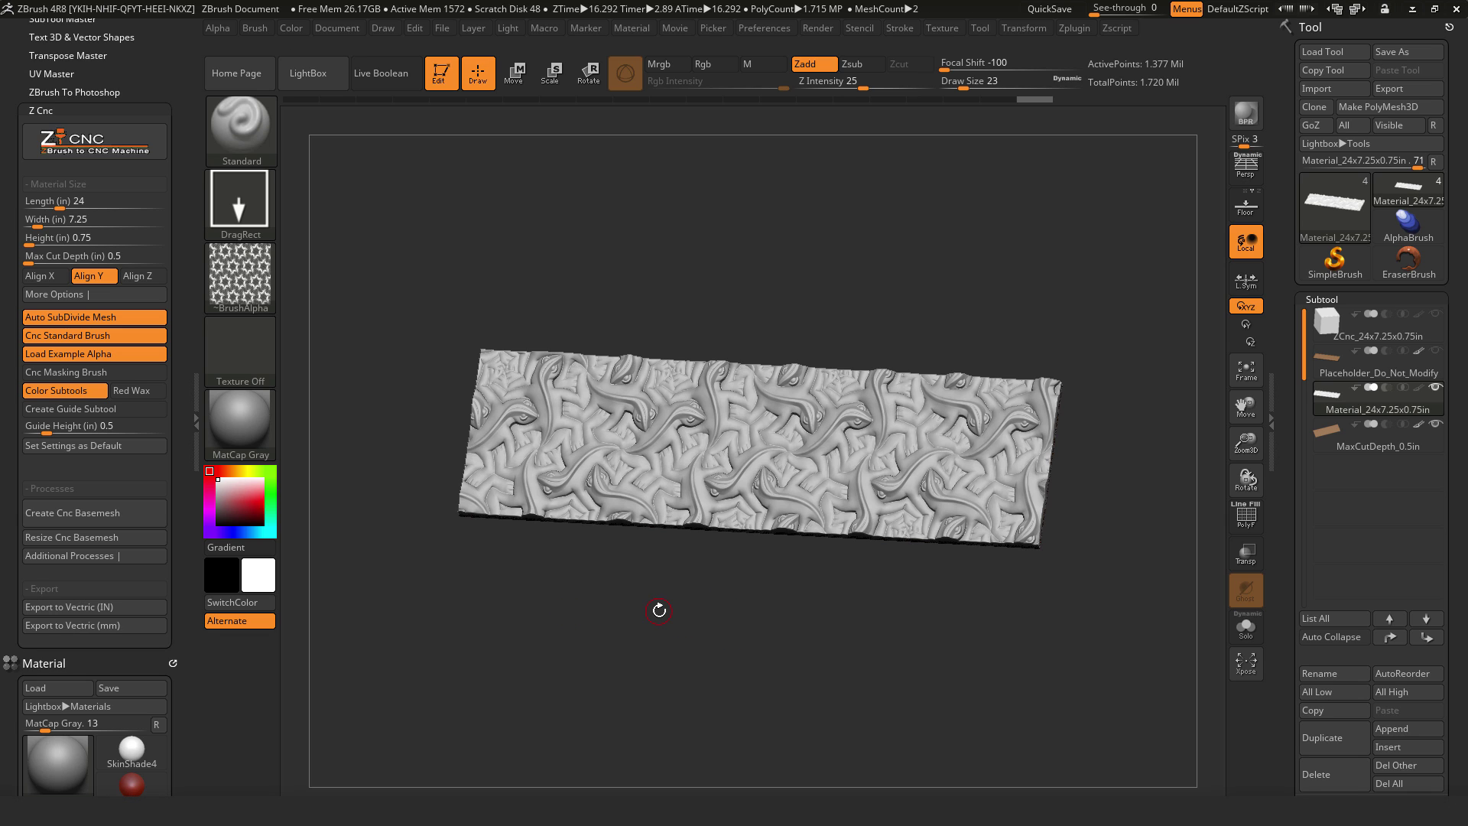
Switch to VCarve Desktop and create a new job 7.25 inches wide, 24 inches high and 0.75 inches thick
key(alt+Tab)
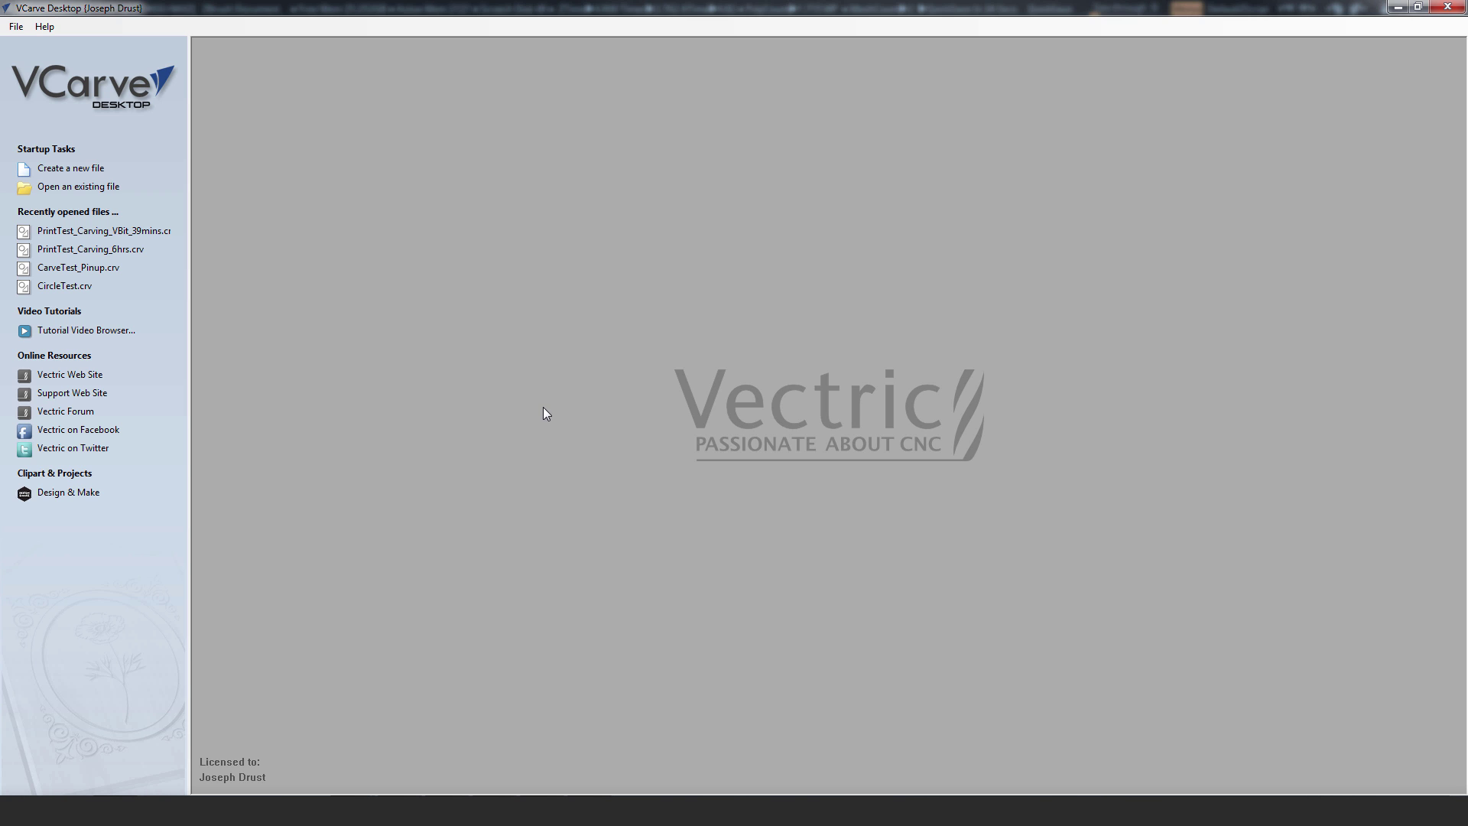
click(62, 173)
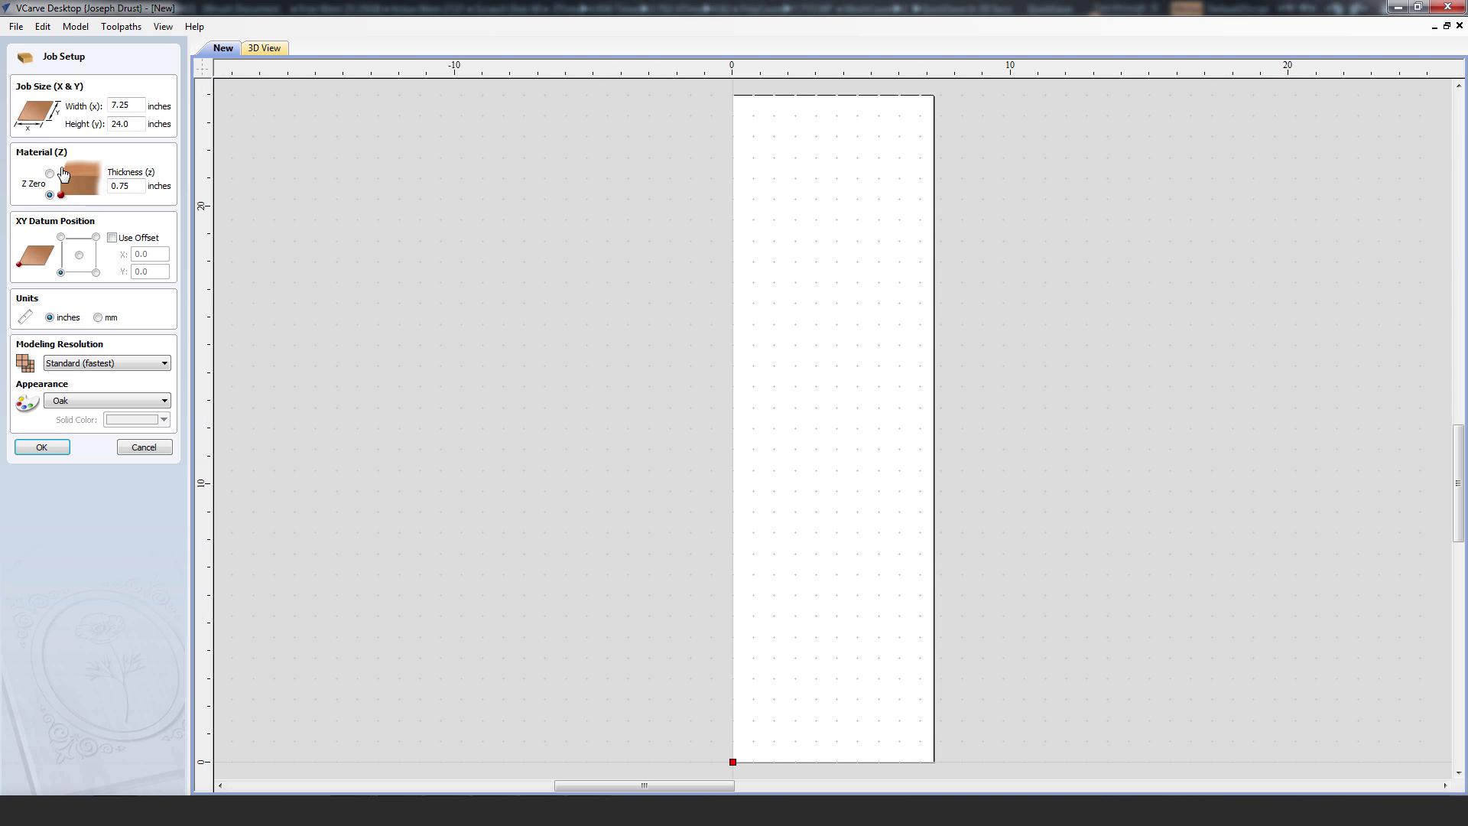
click(139, 104)
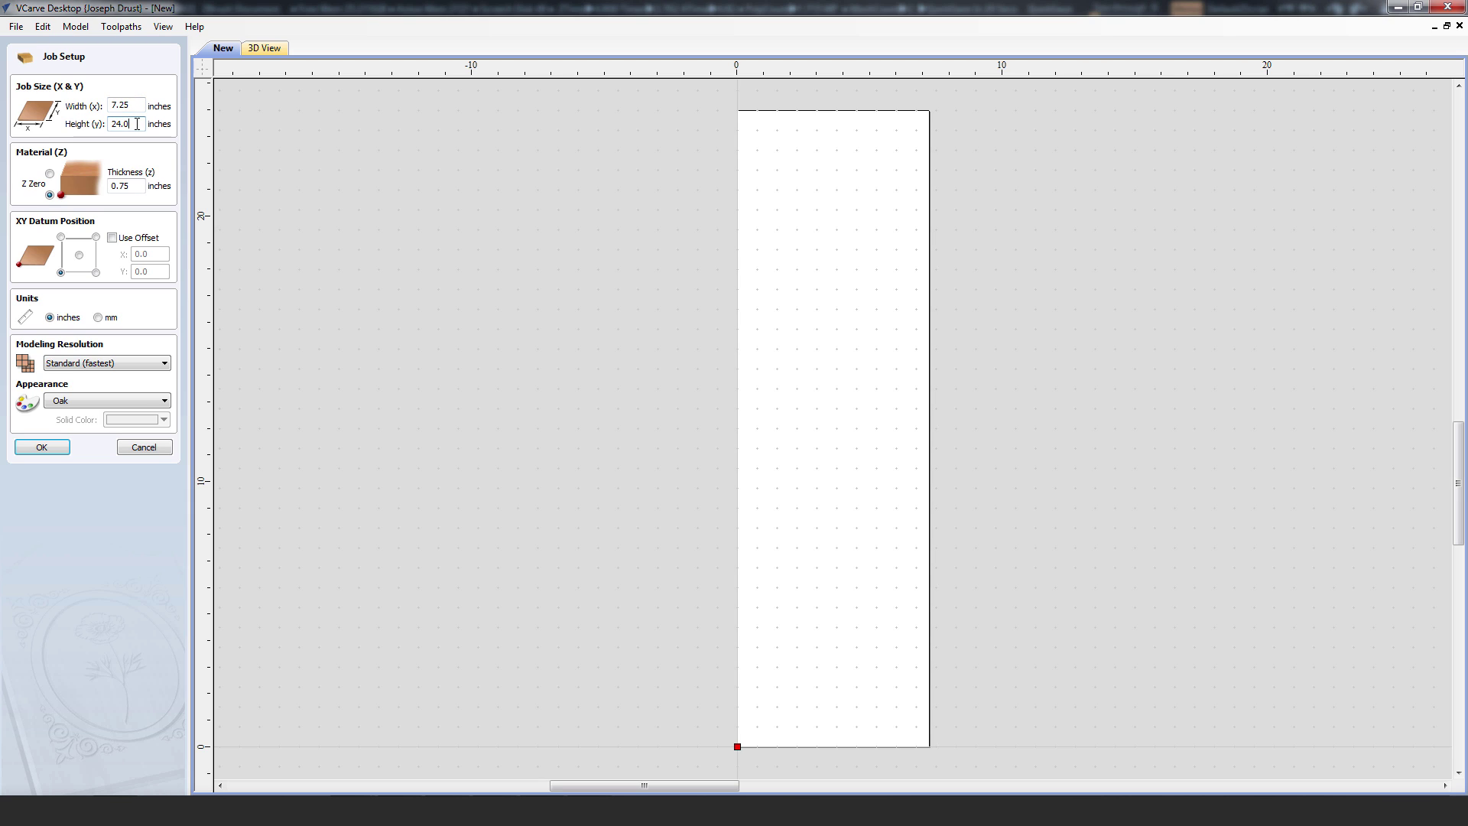
click(136, 185)
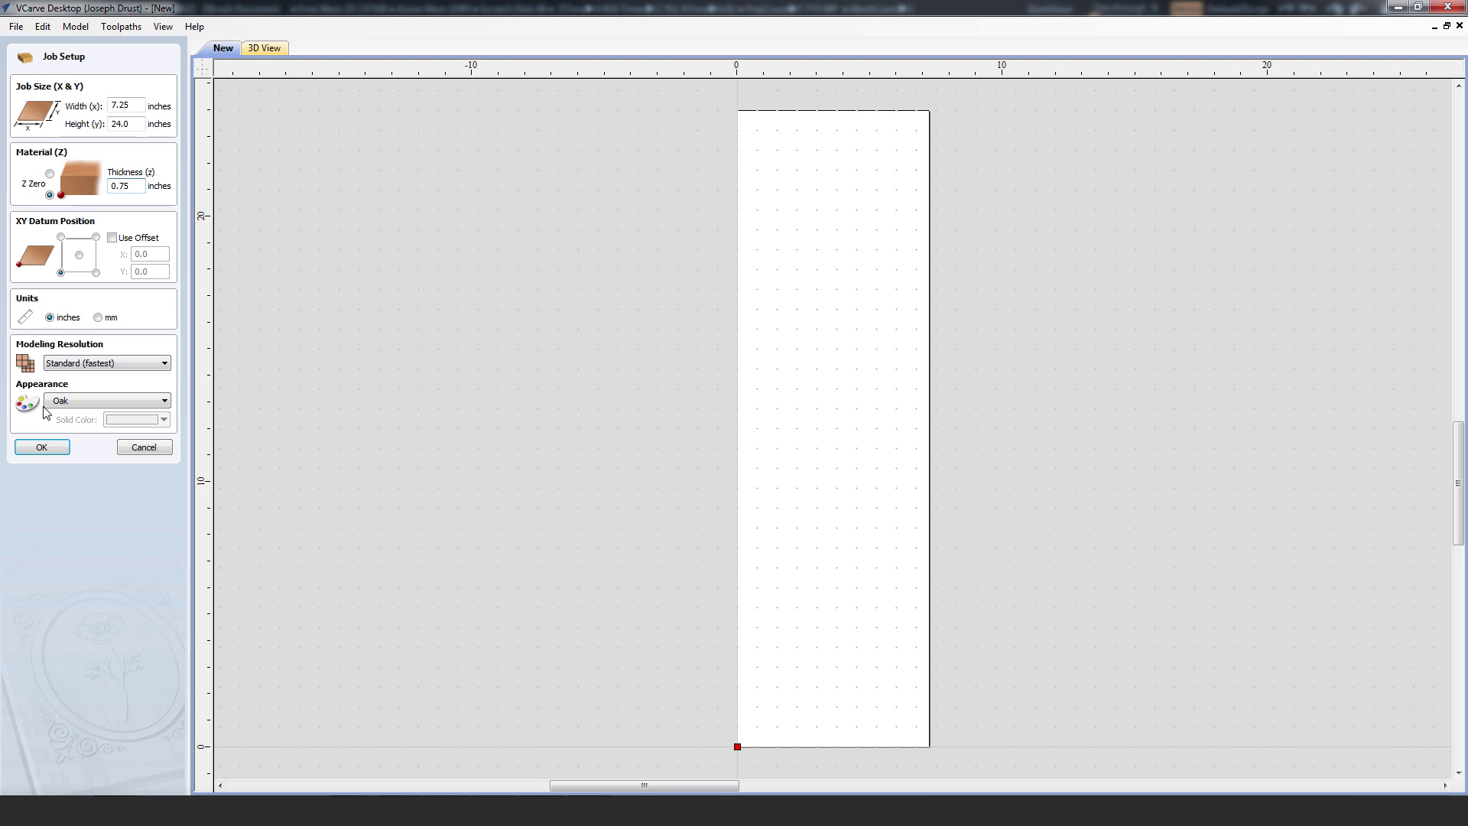
click(42, 448)
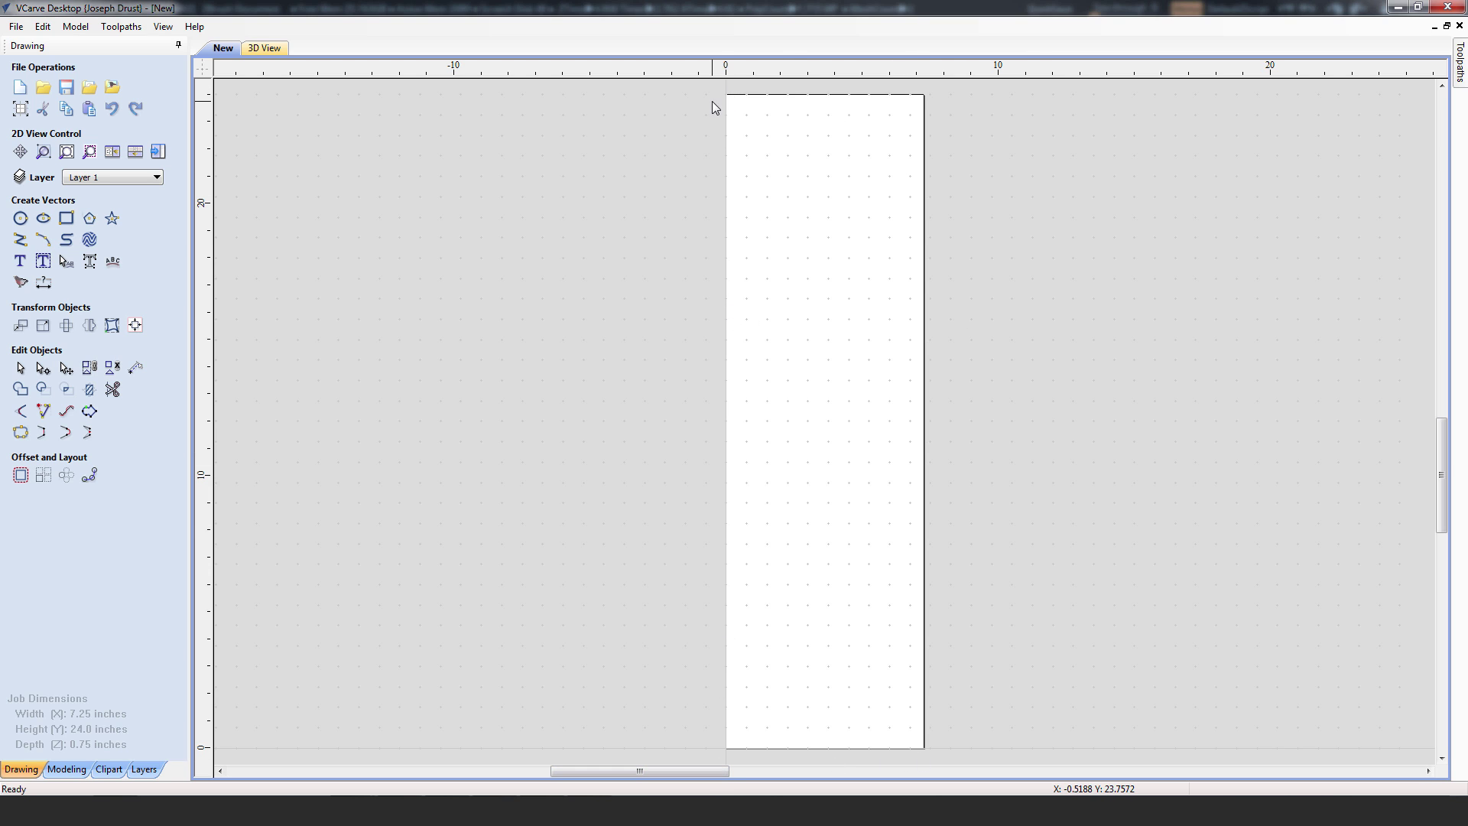
Import the Lizards OBJ from the toCnc folder as a 3D model
click(16, 26)
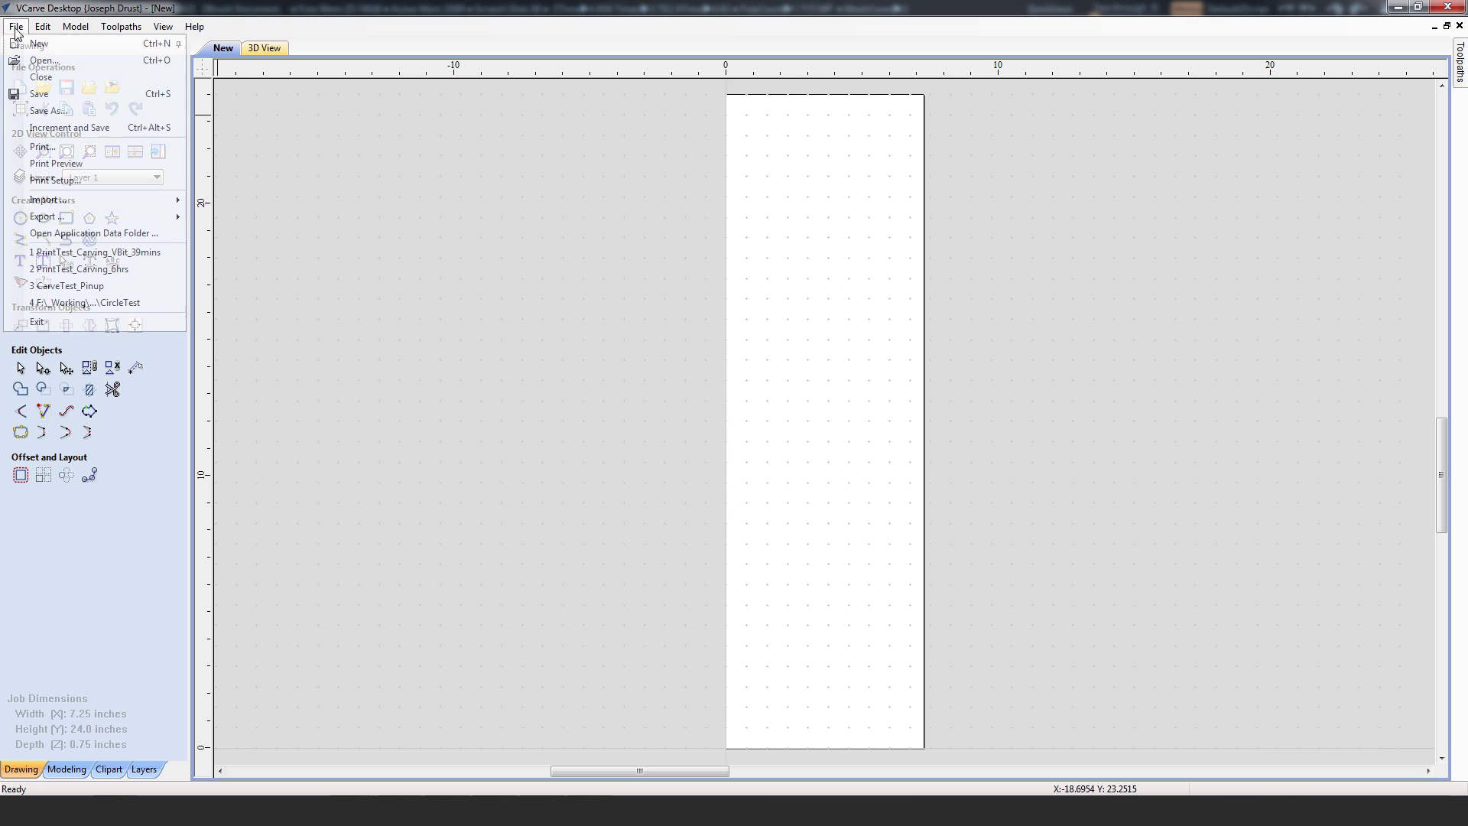
mouse_move(74, 199)
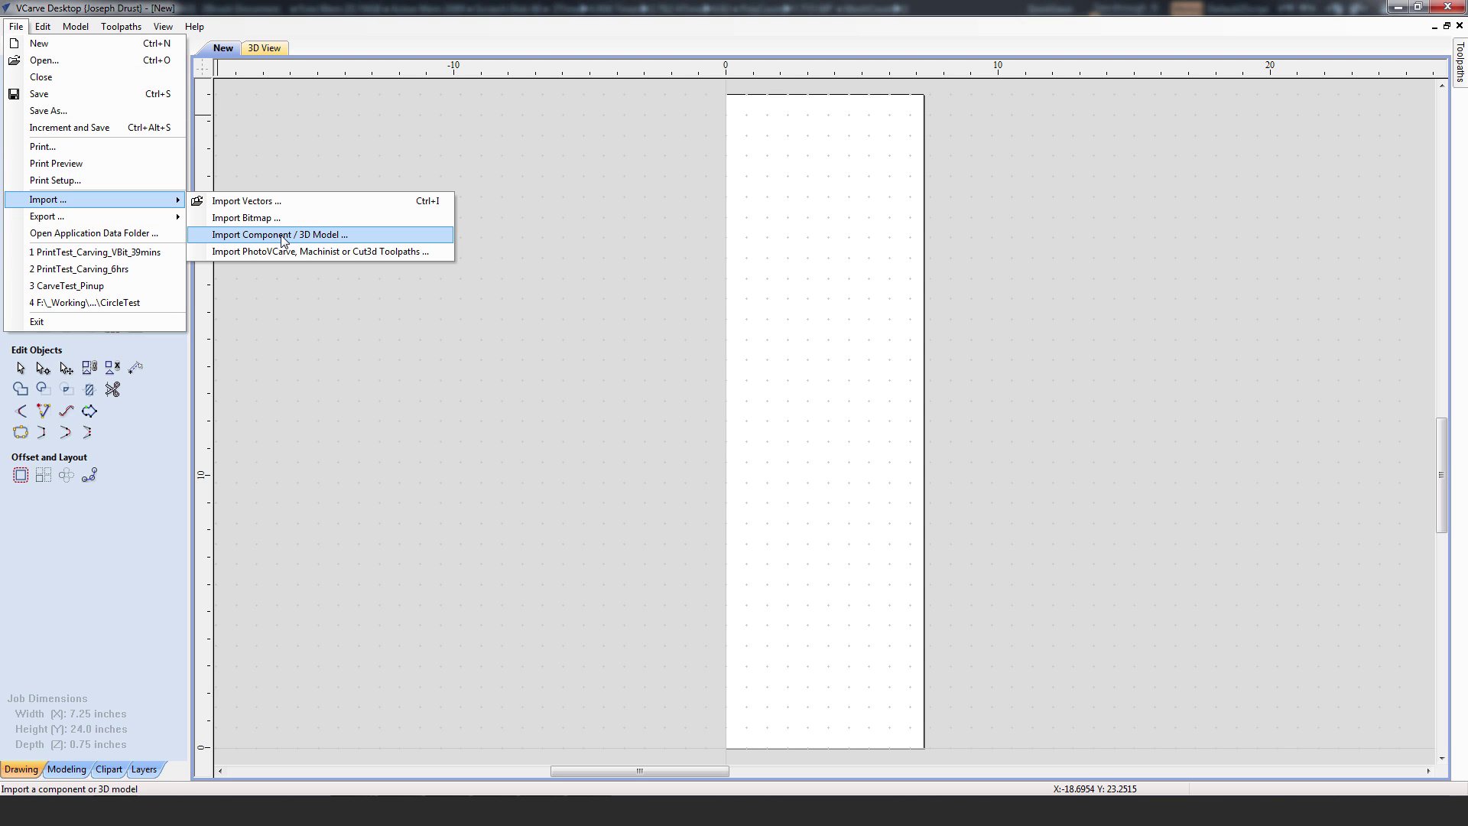
click(336, 235)
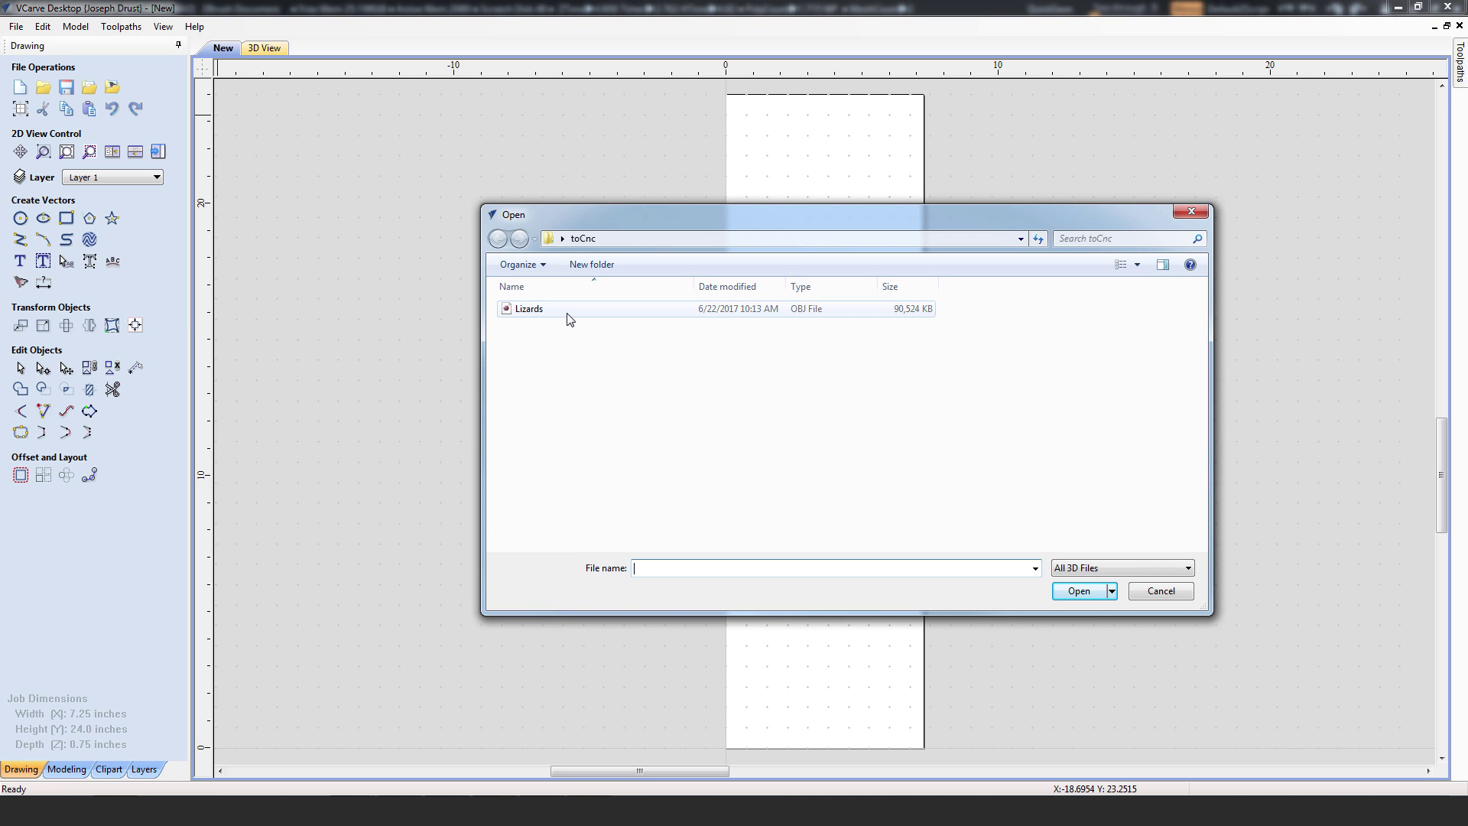
click(522, 312)
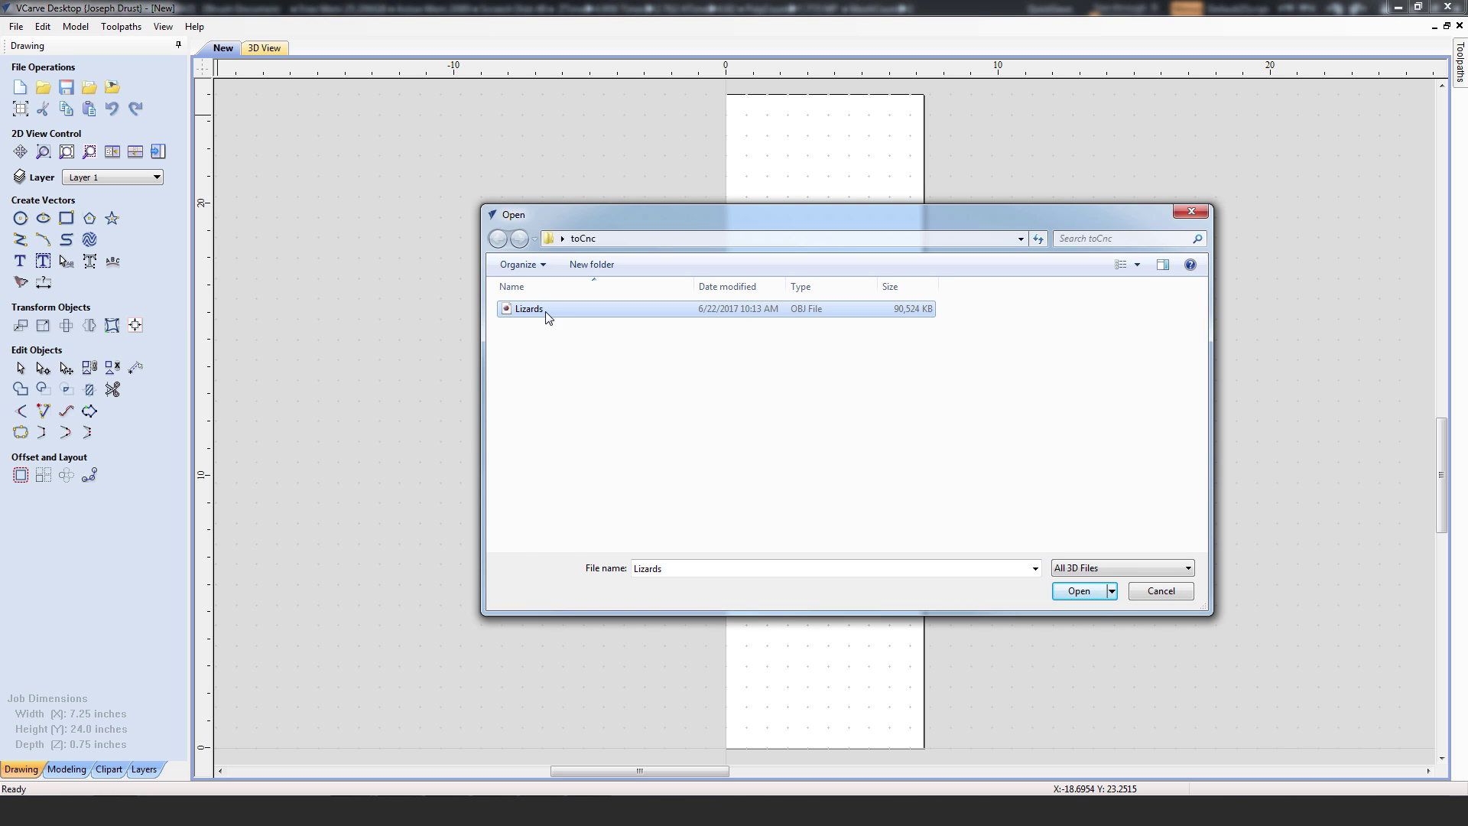
click(1079, 591)
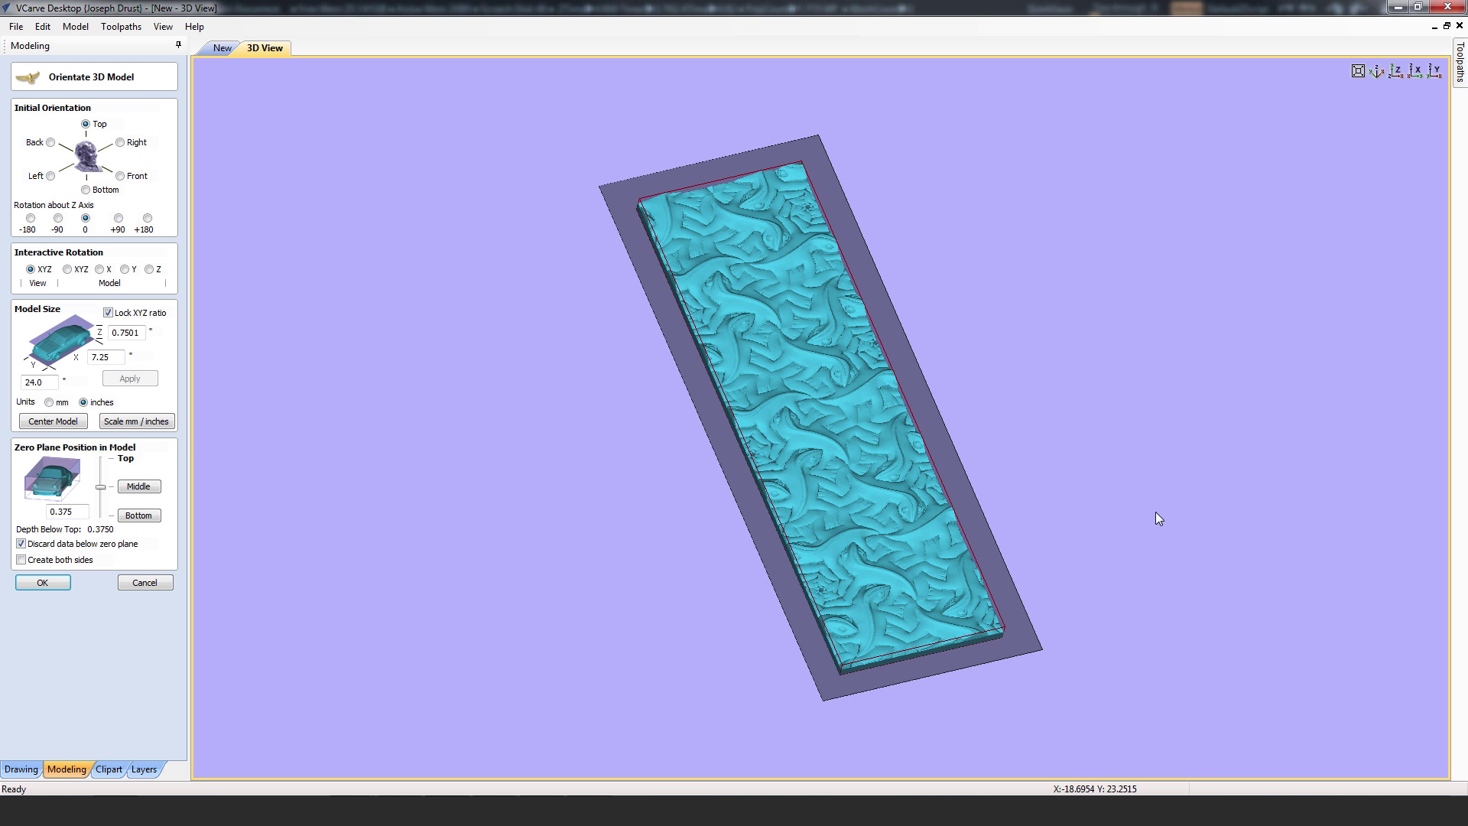
Place the zero plane at the bottom of the lizard model and accept its orientation
mouse_move(1155, 511)
mouse_down()
mouse_move(1161, 450)
mouse_move(1170, 510)
mouse_up()
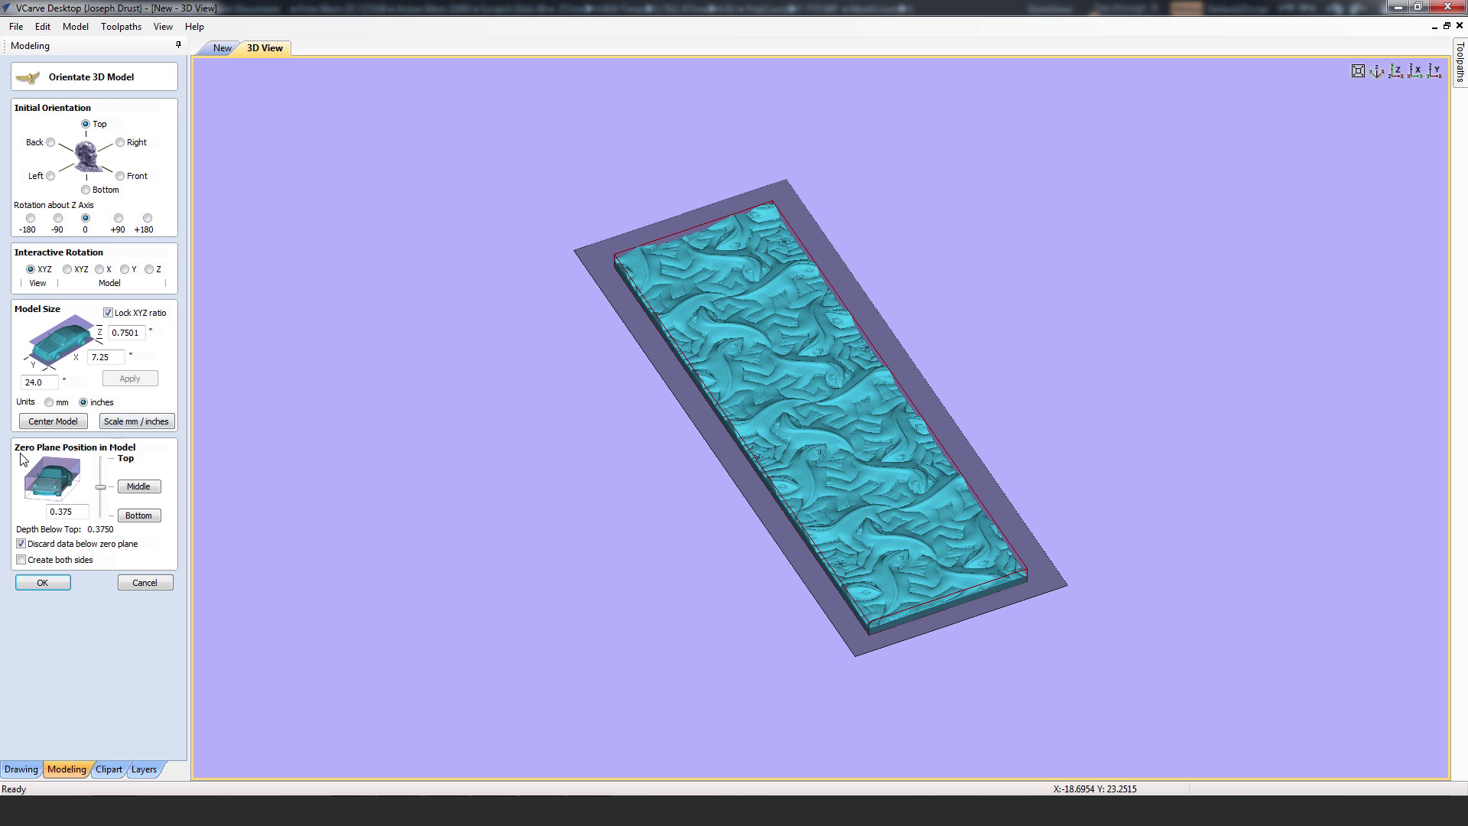
click(138, 517)
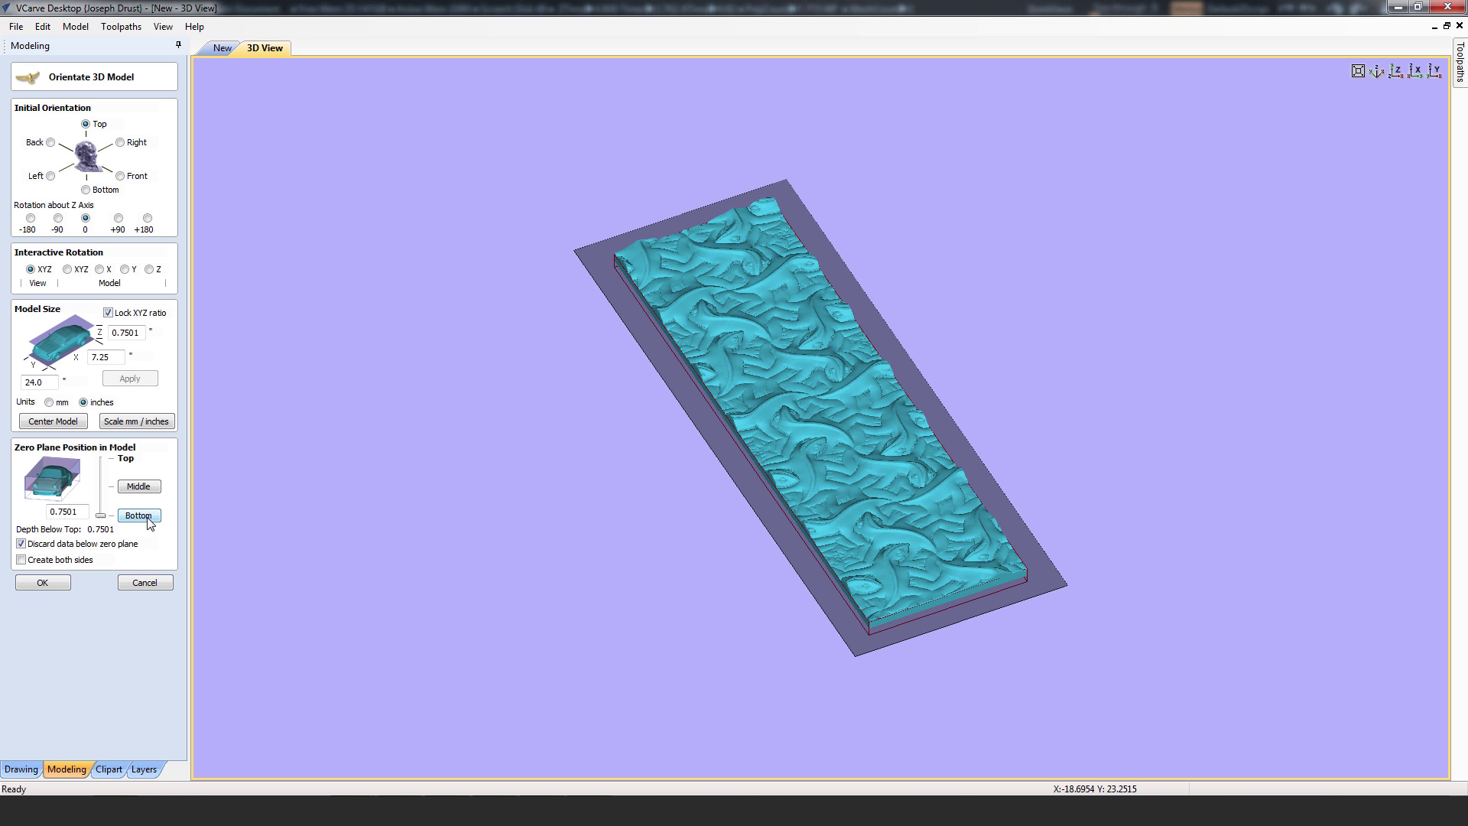
click(43, 583)
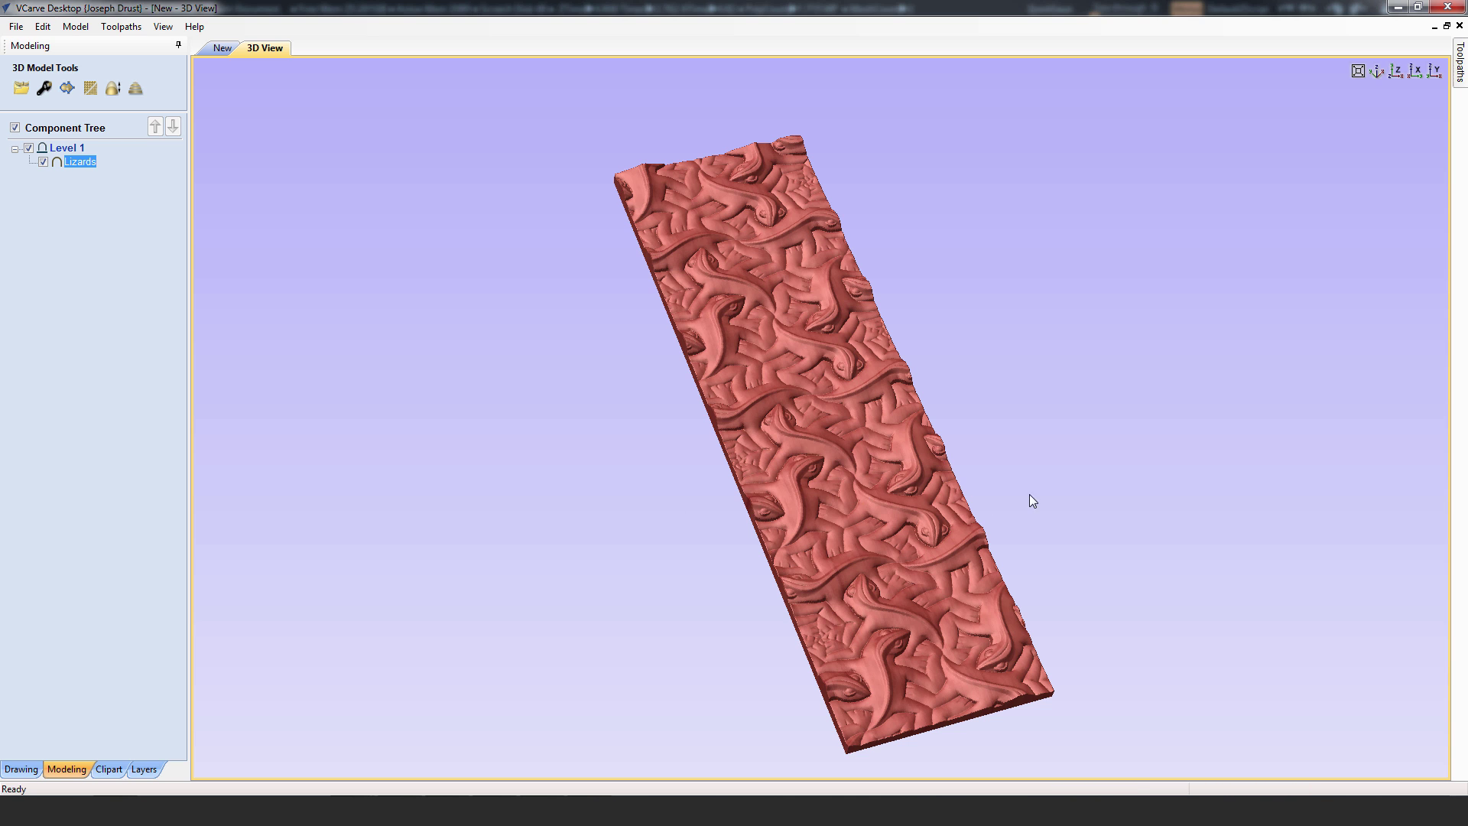
Keep the toolpath operations permanently displayed beside the 3D view of the lizard relief
drag(1124, 610, 640, 209)
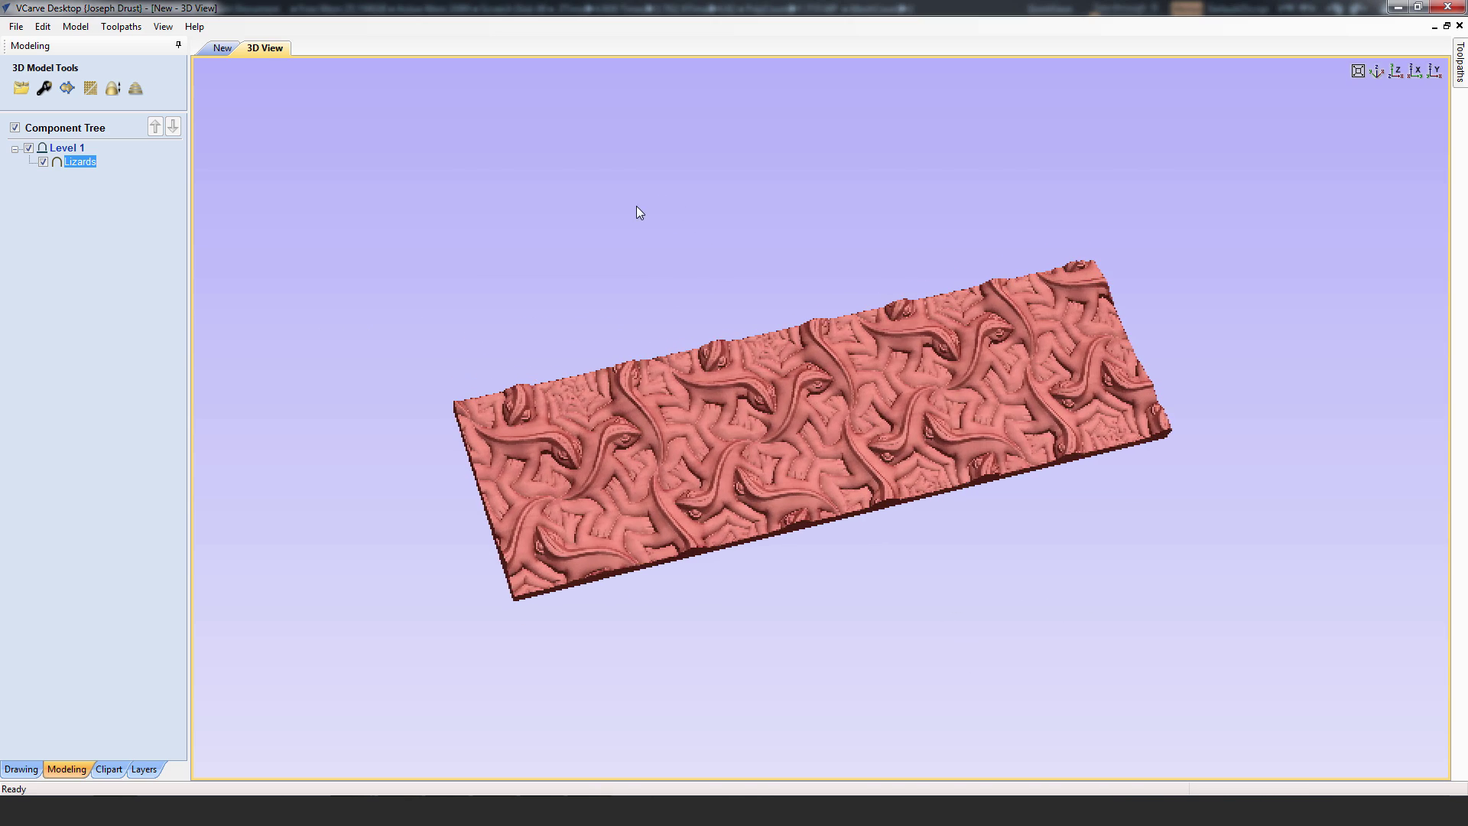
drag(914, 638, 892, 594)
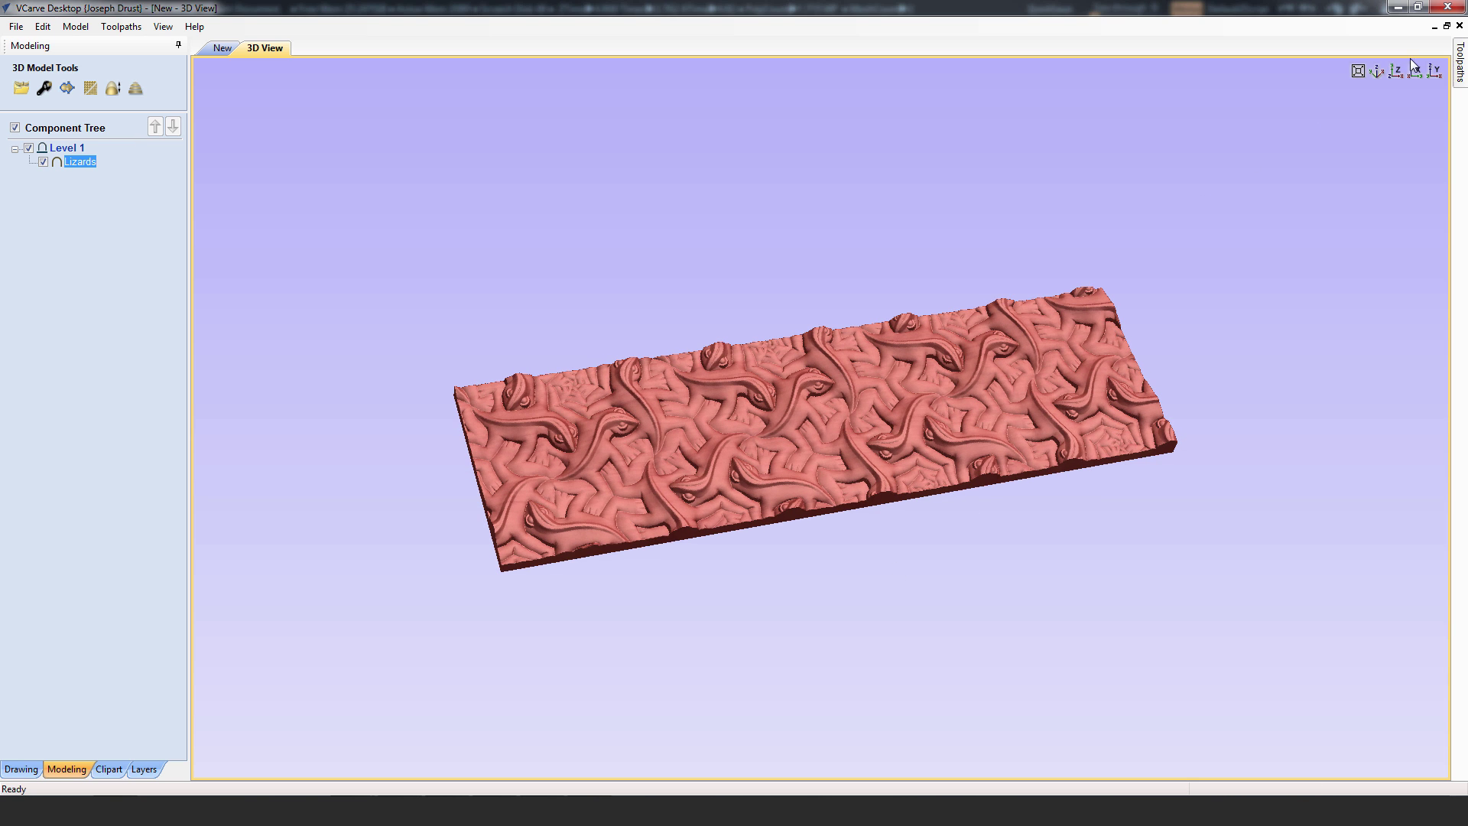
click(1461, 71)
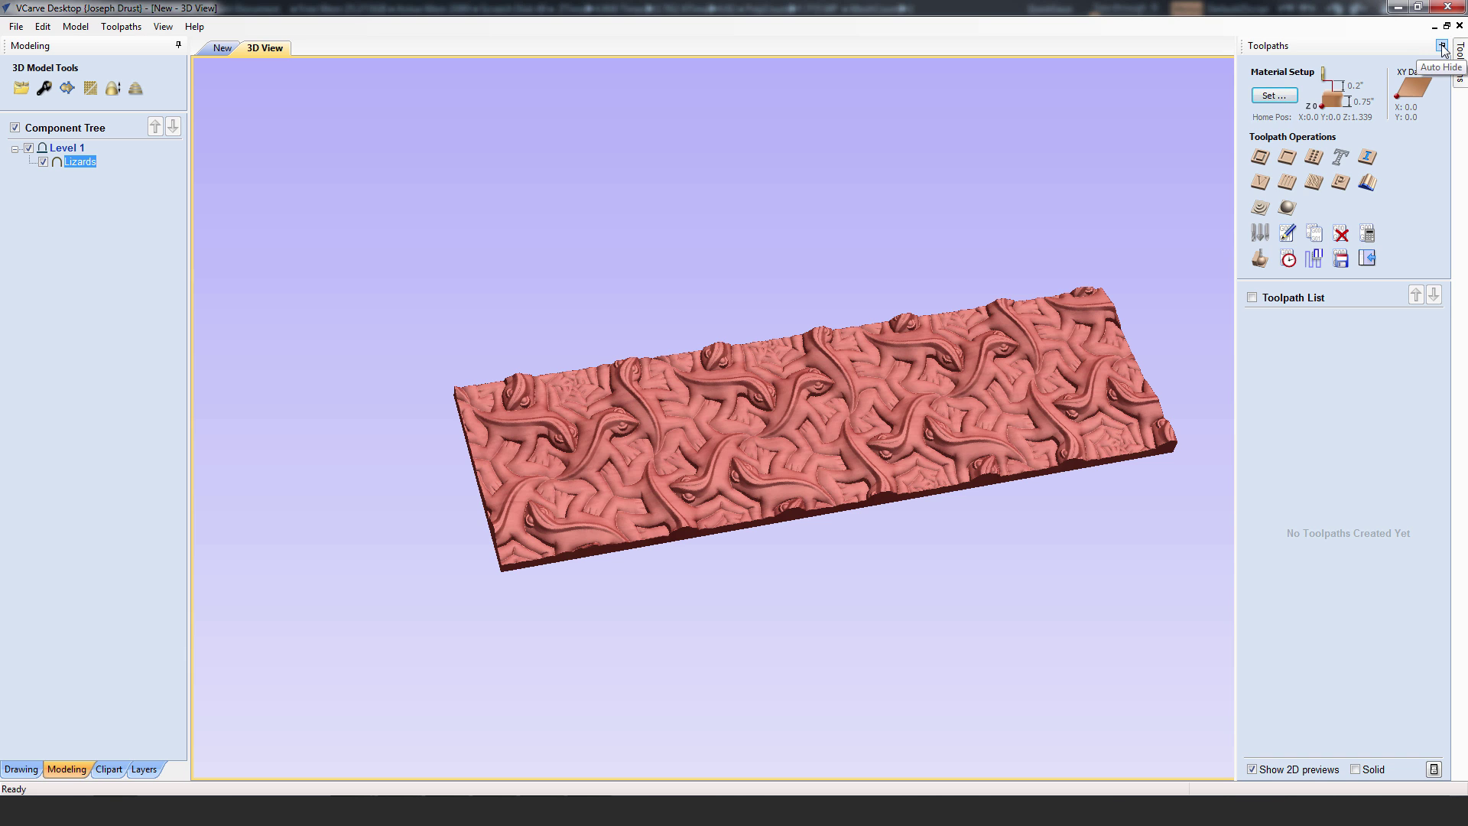
click(1442, 47)
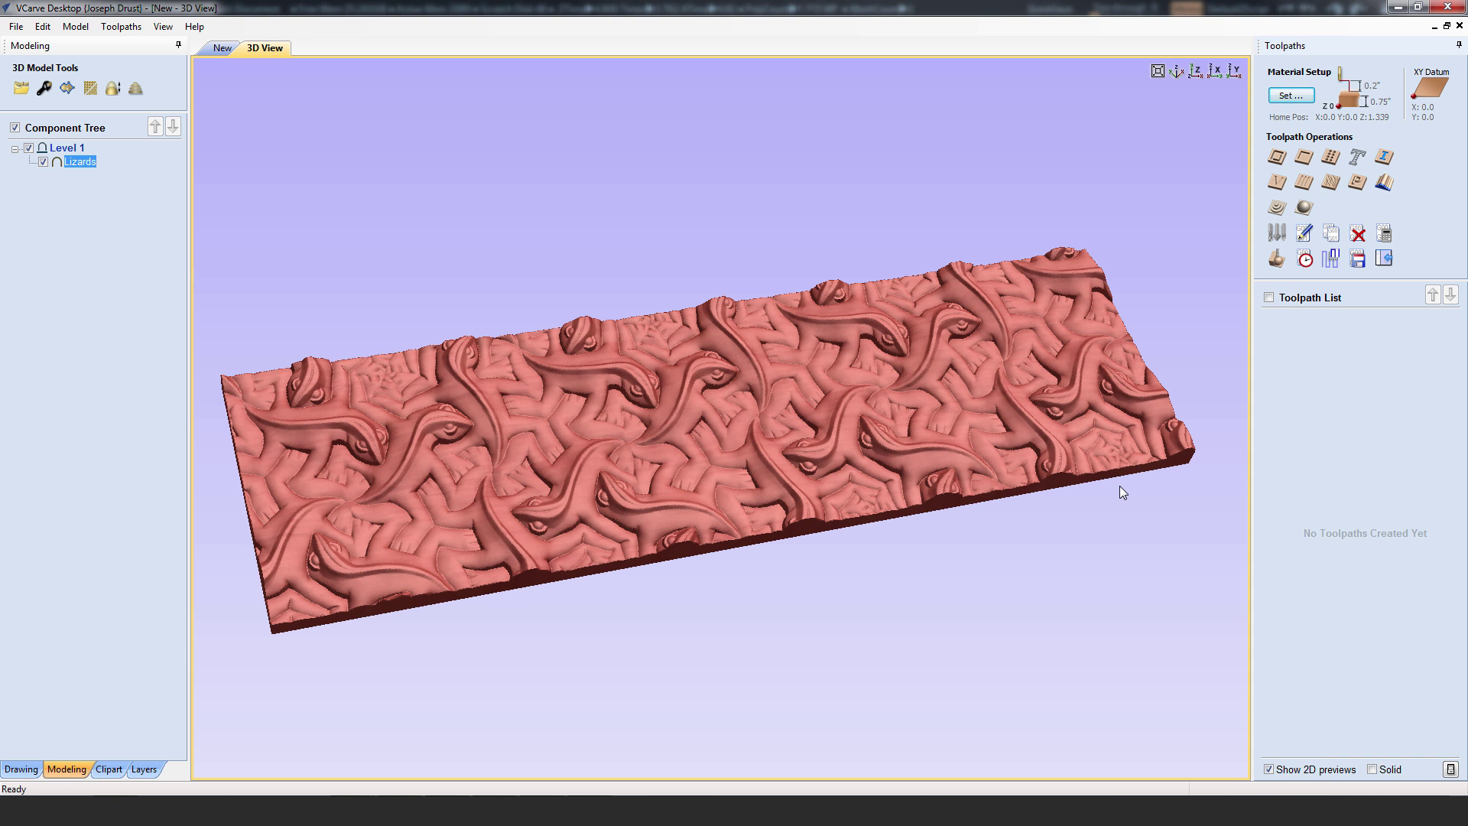
drag(1117, 208, 1191, 202)
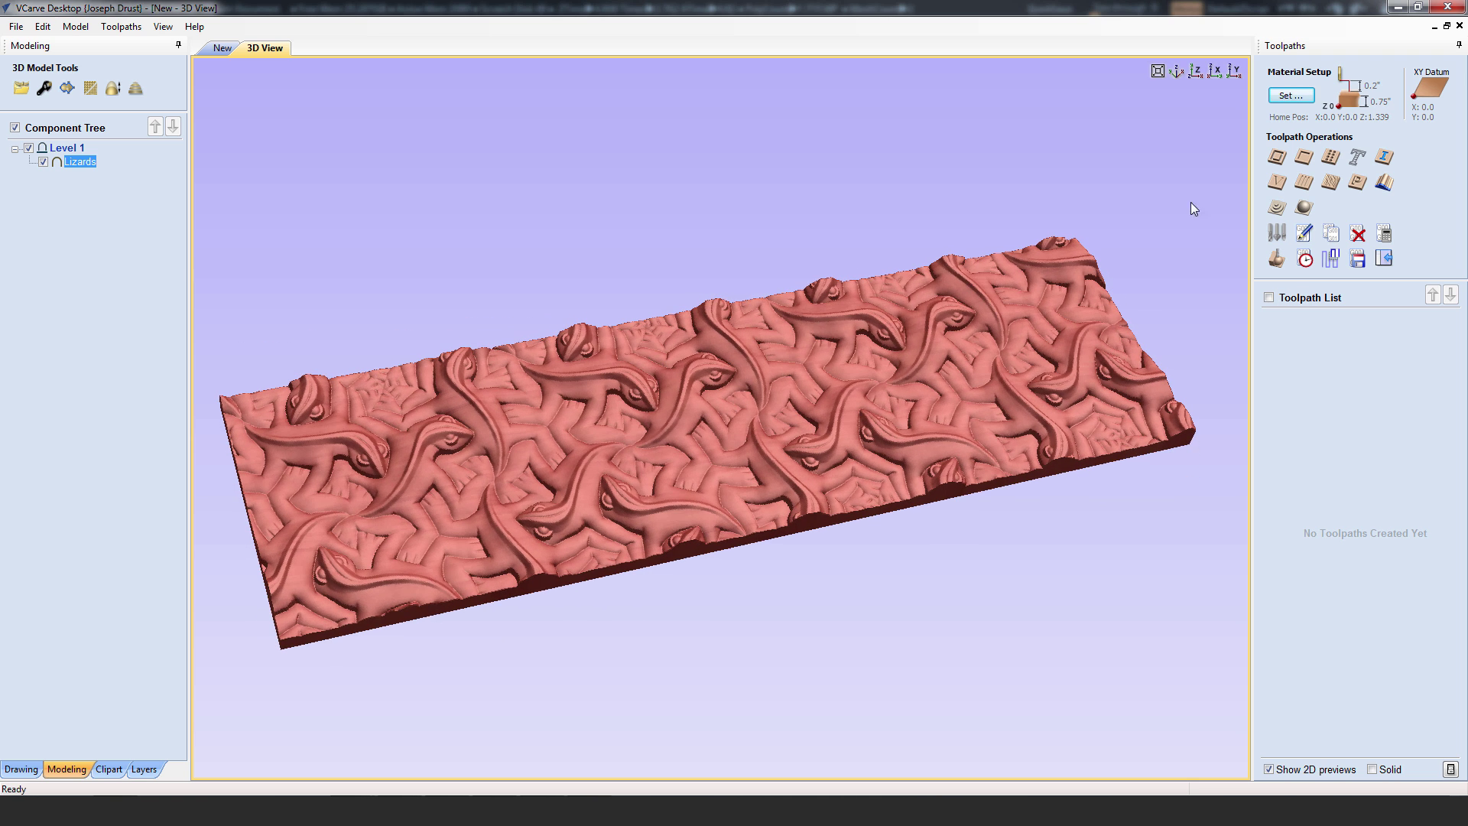
Calculate a 3D roughing toolpath limited to the model boundary, using the Rough 46294 - 1/4 Straight Angle Ball Tip tool
click(1276, 211)
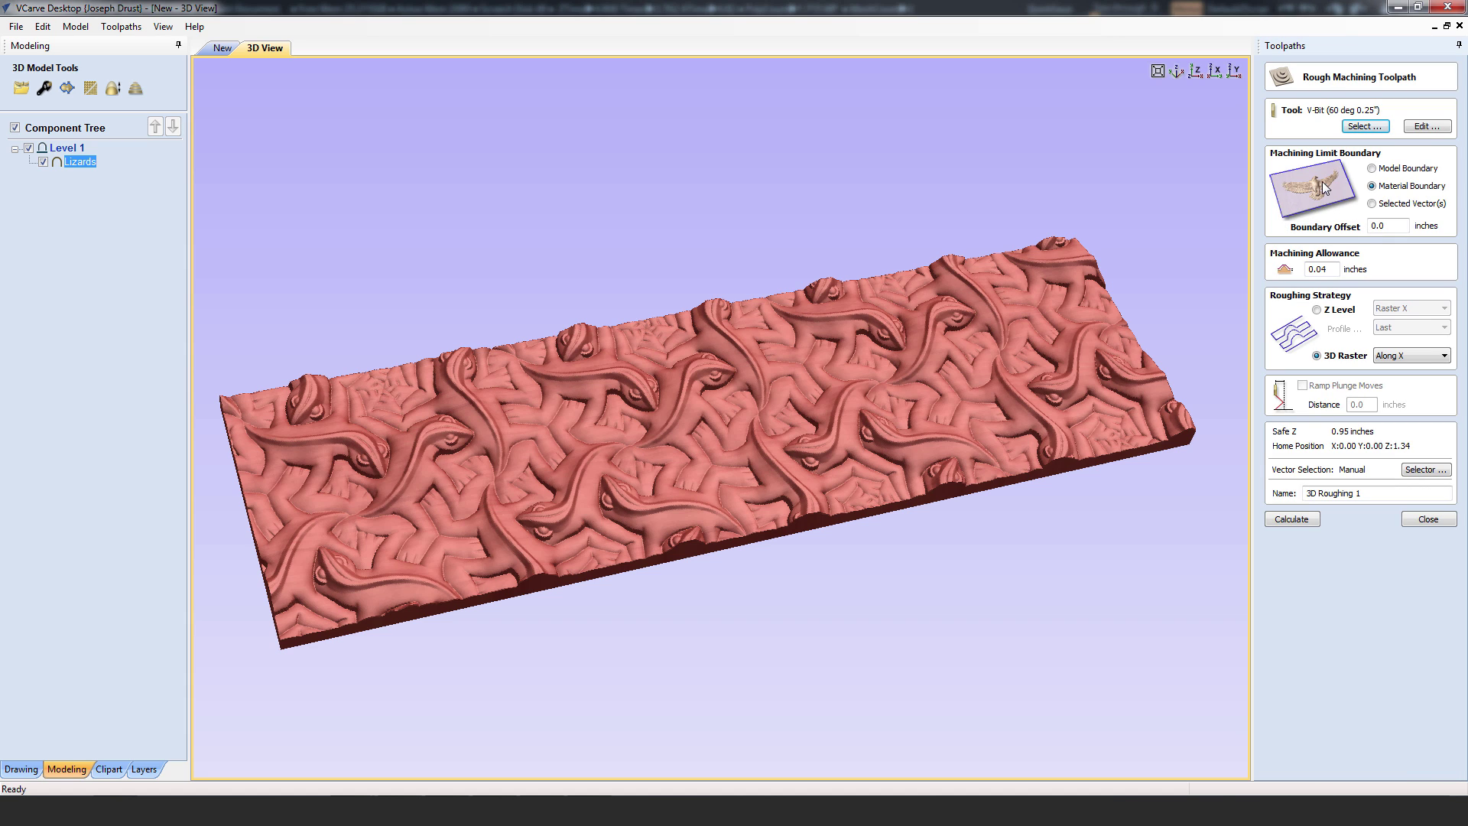
click(1372, 169)
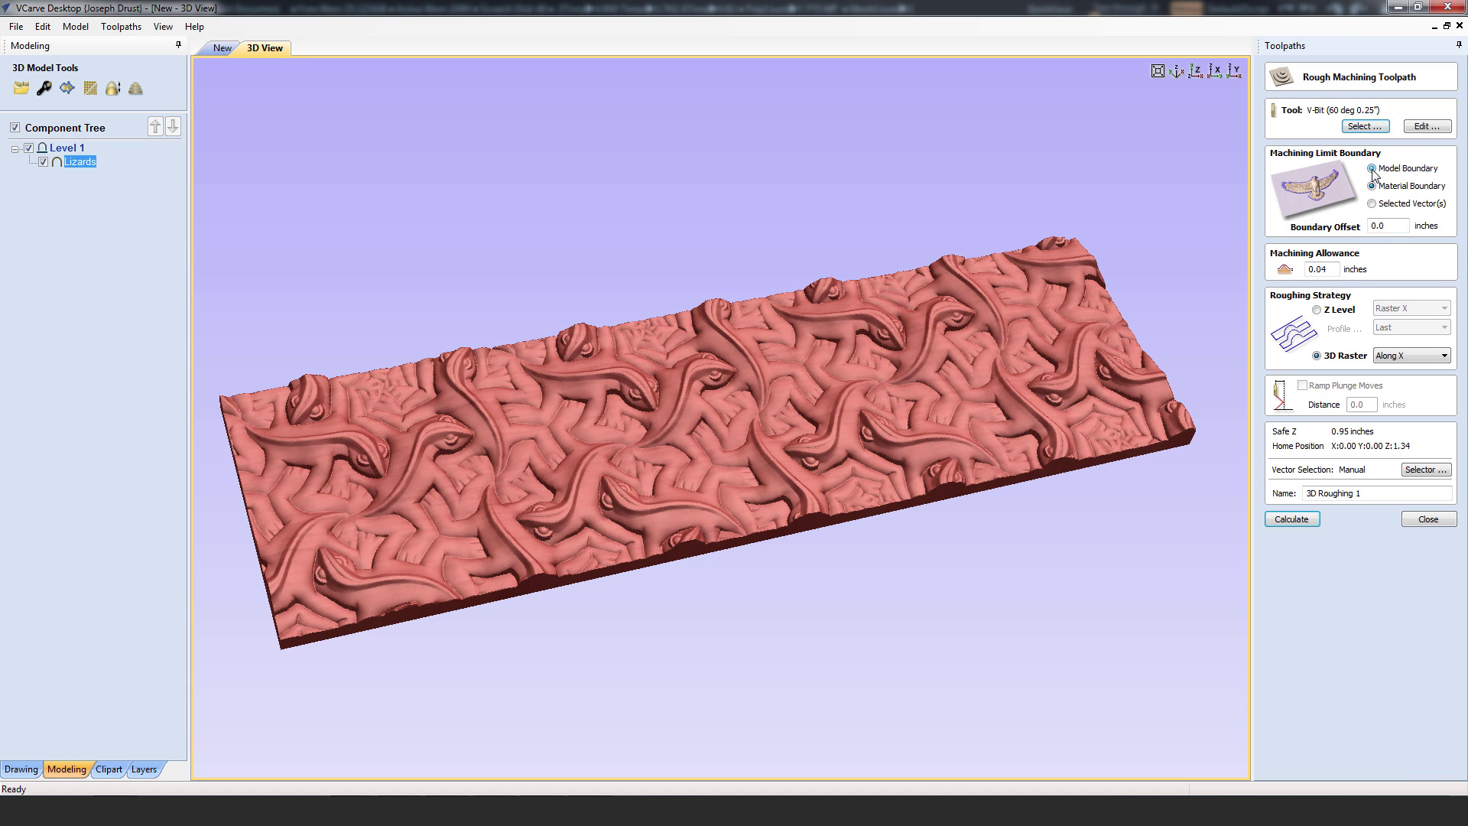
click(1362, 126)
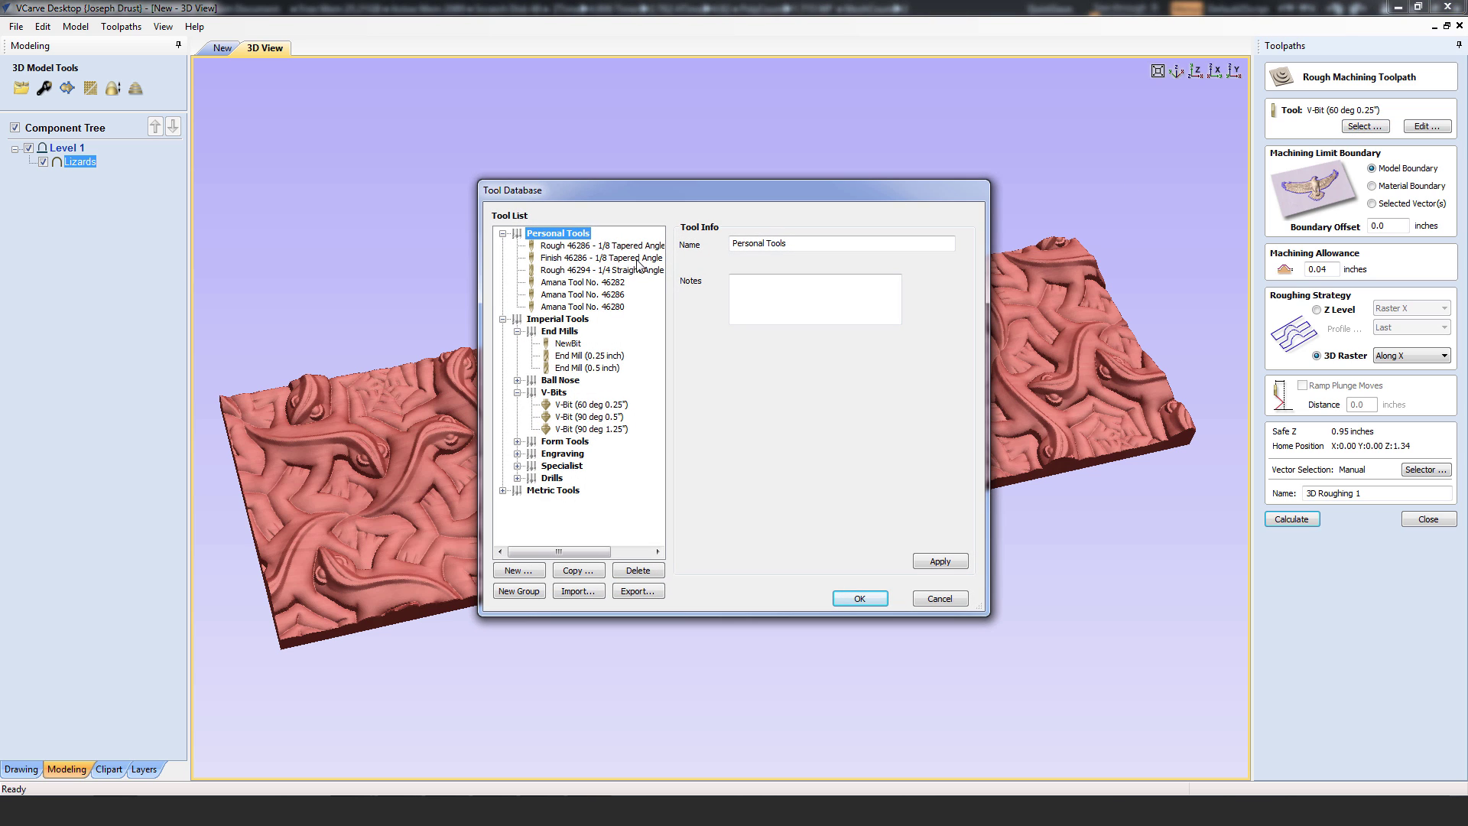
click(586, 276)
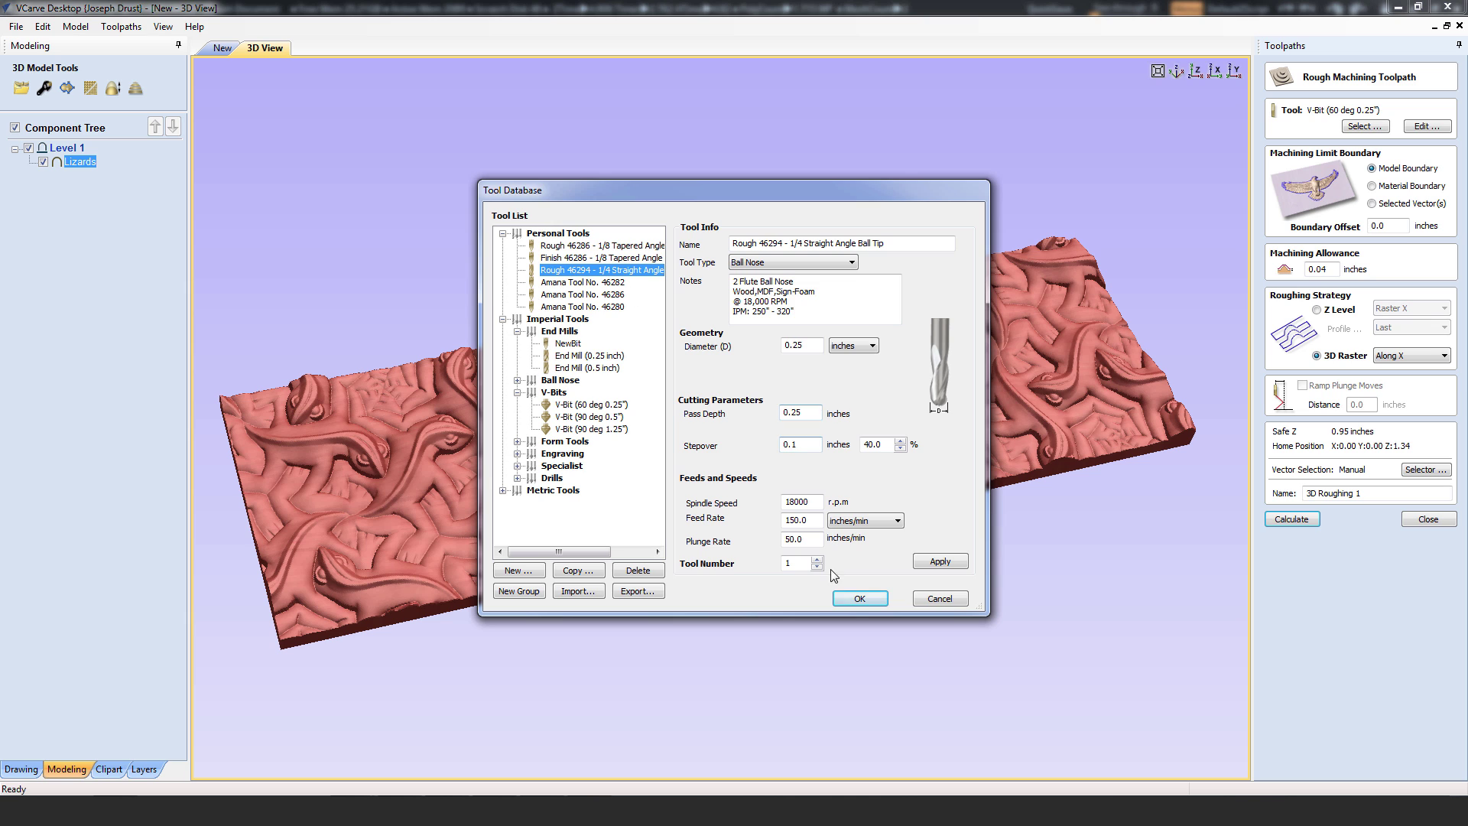
click(852, 599)
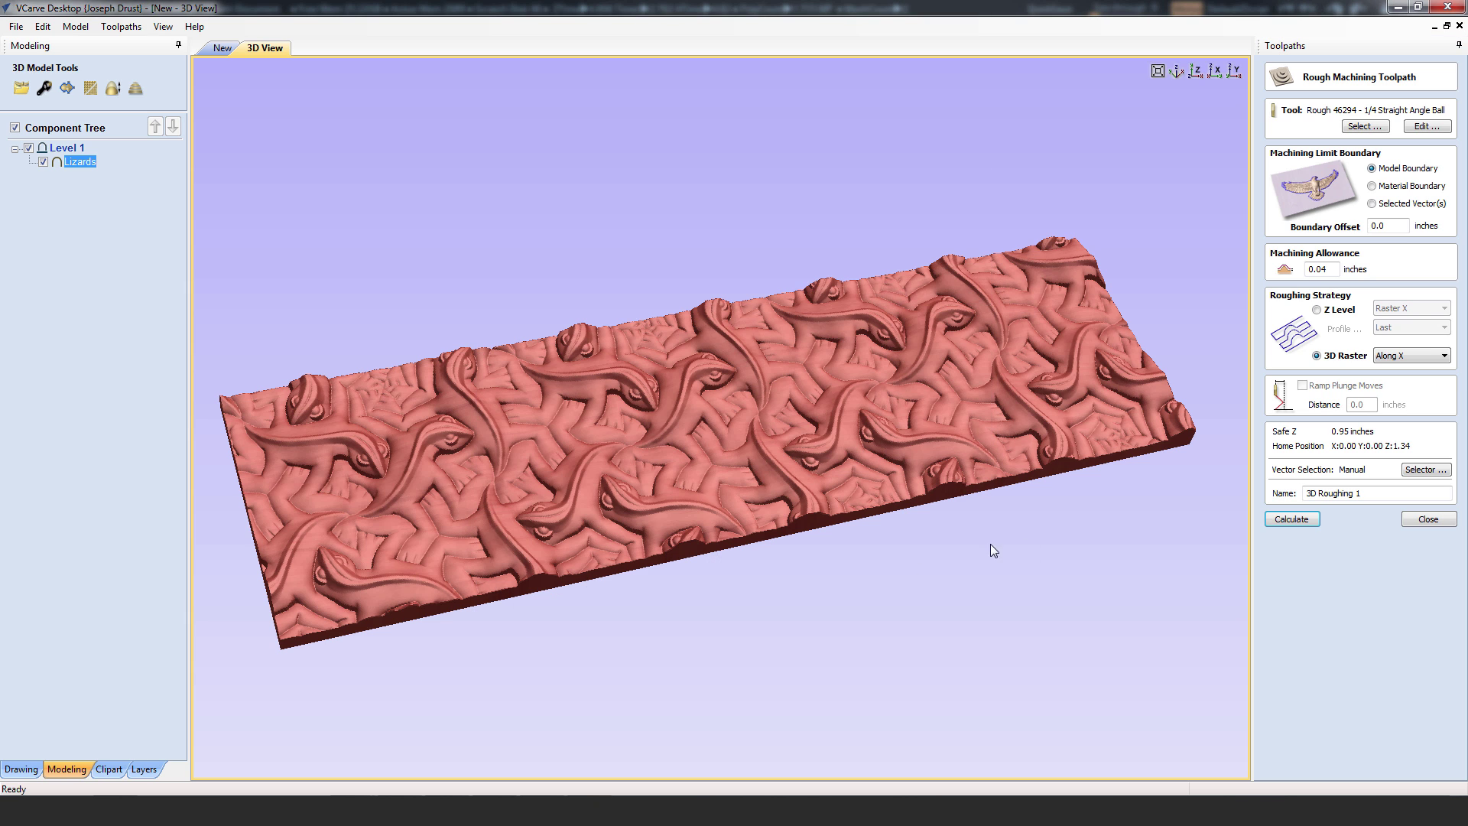
click(1291, 519)
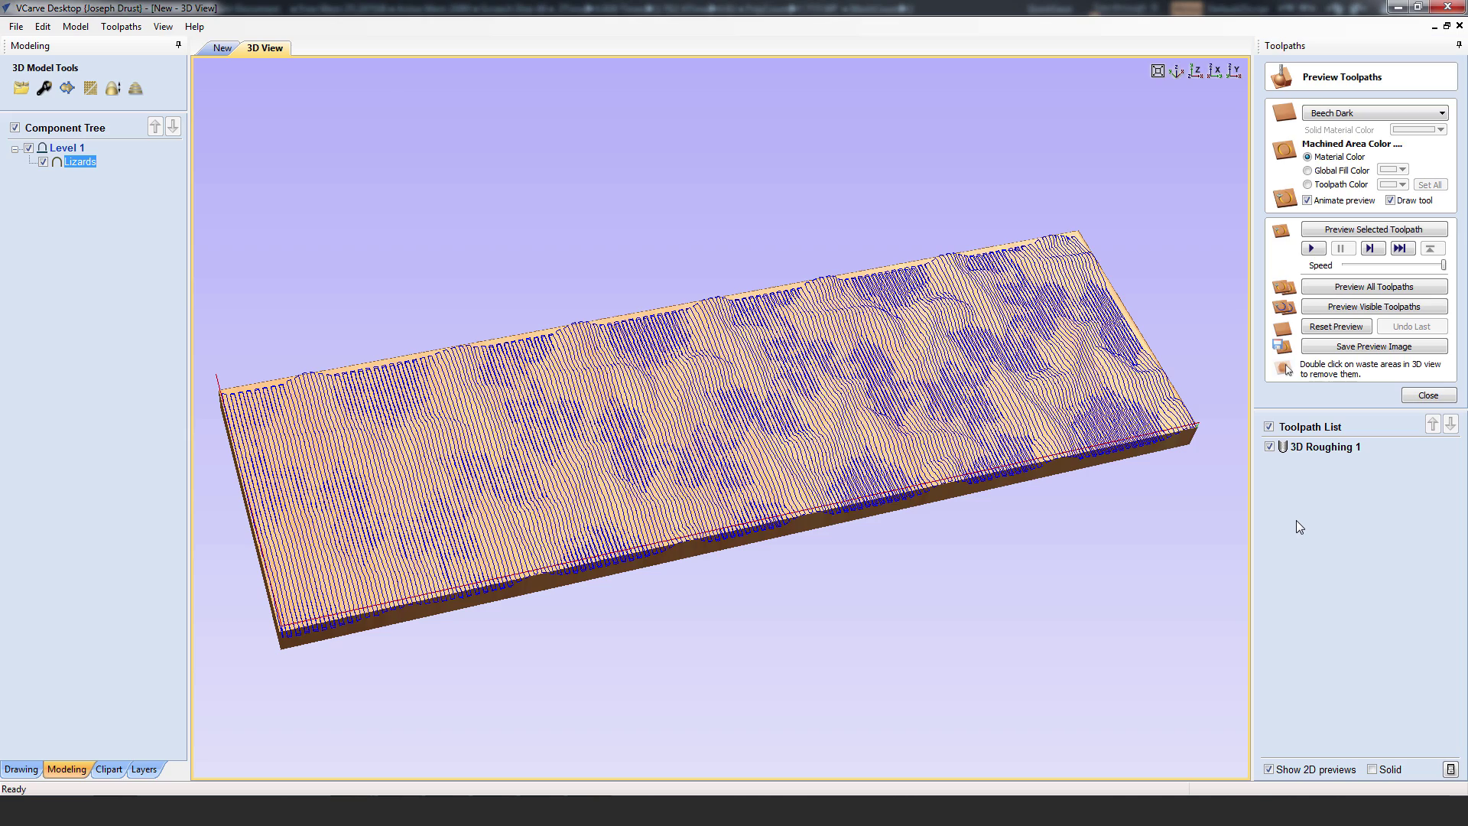
Simulate the 3D Roughing 1 toolpath on the material and inspect the rough-cut relief
drag(1114, 569, 1144, 554)
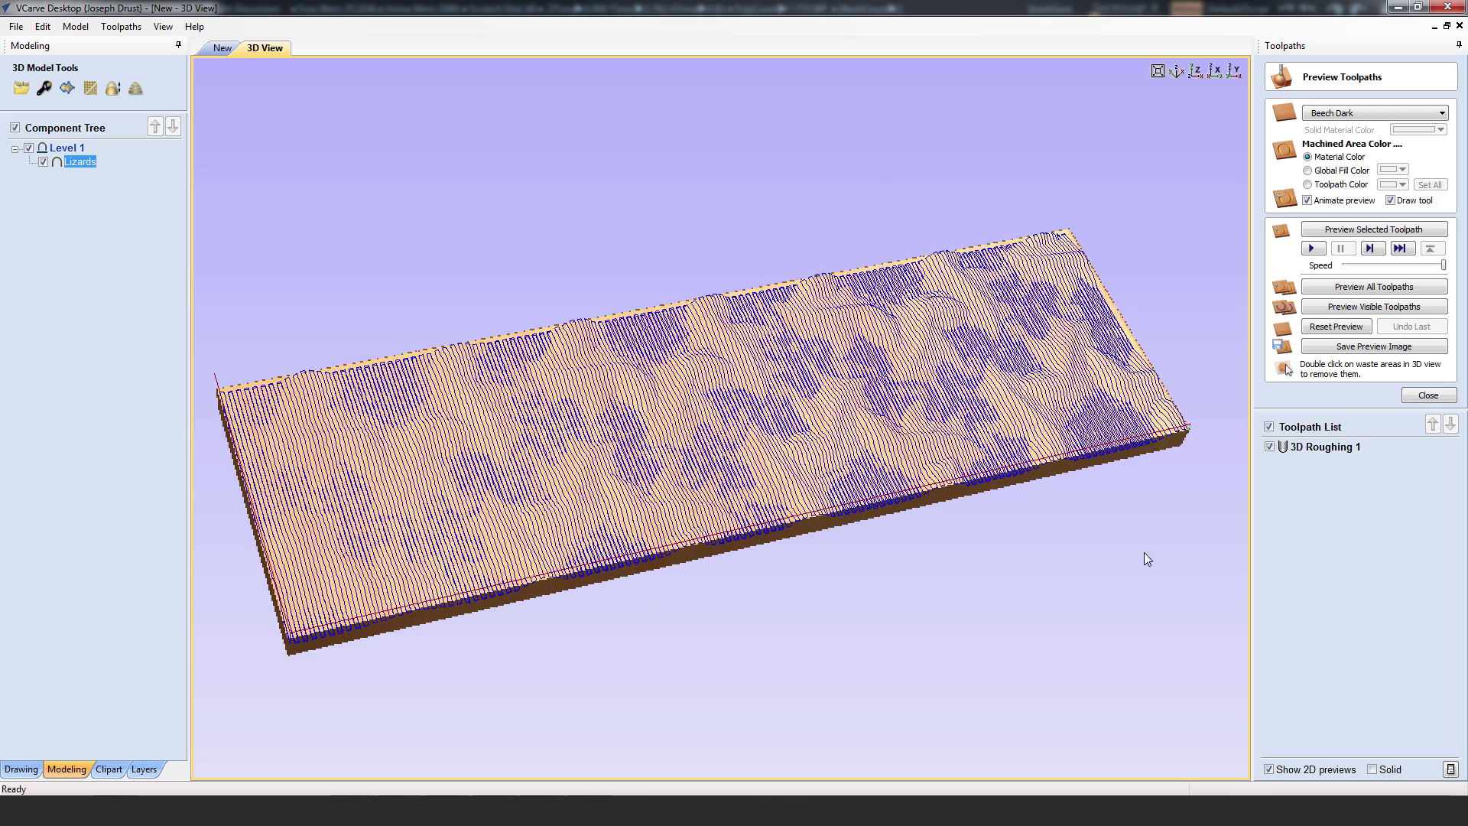
click(1312, 249)
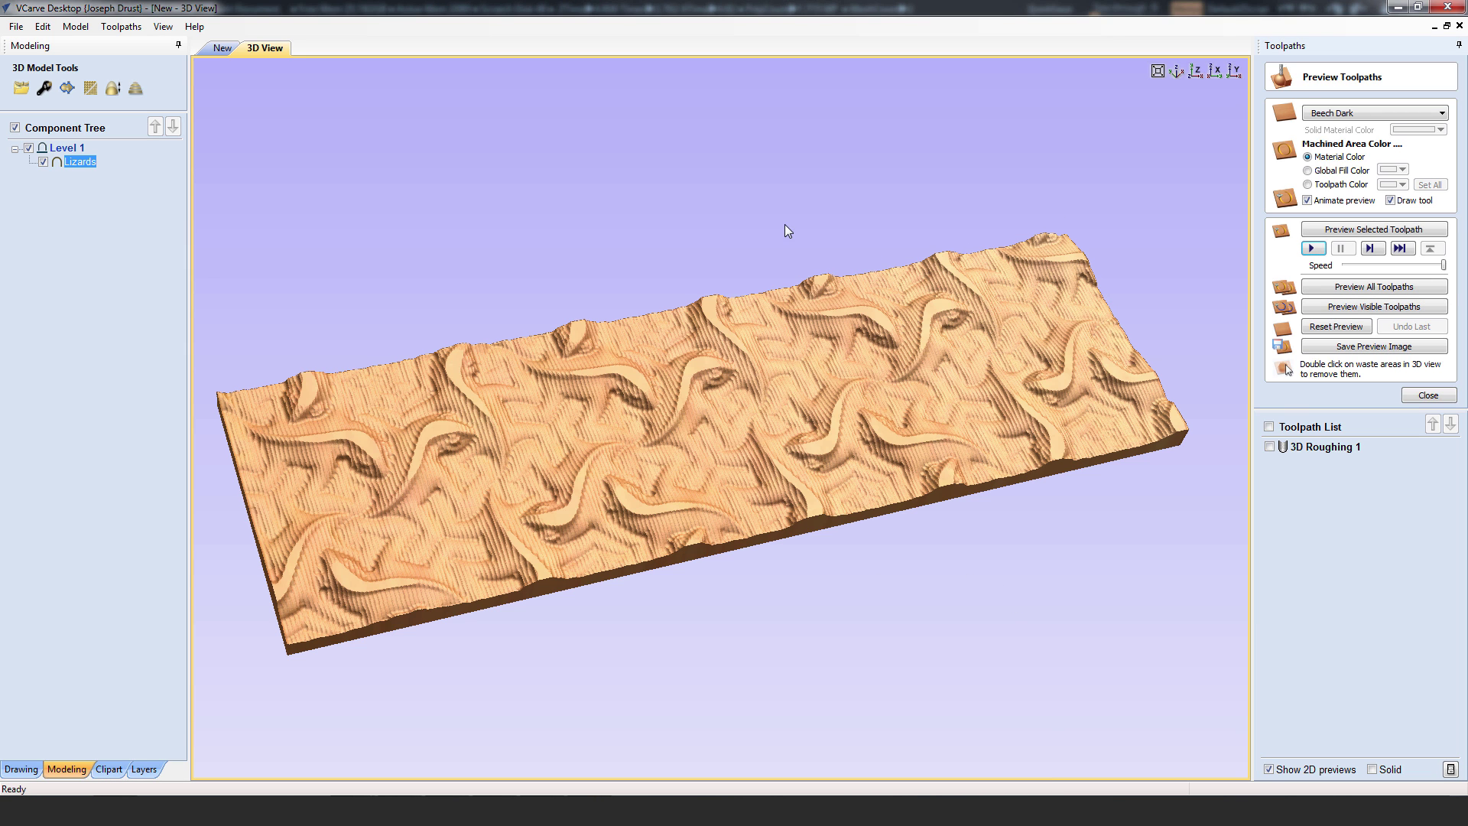
scroll(855, 169, down, 3)
scroll(859, 223, up, 2)
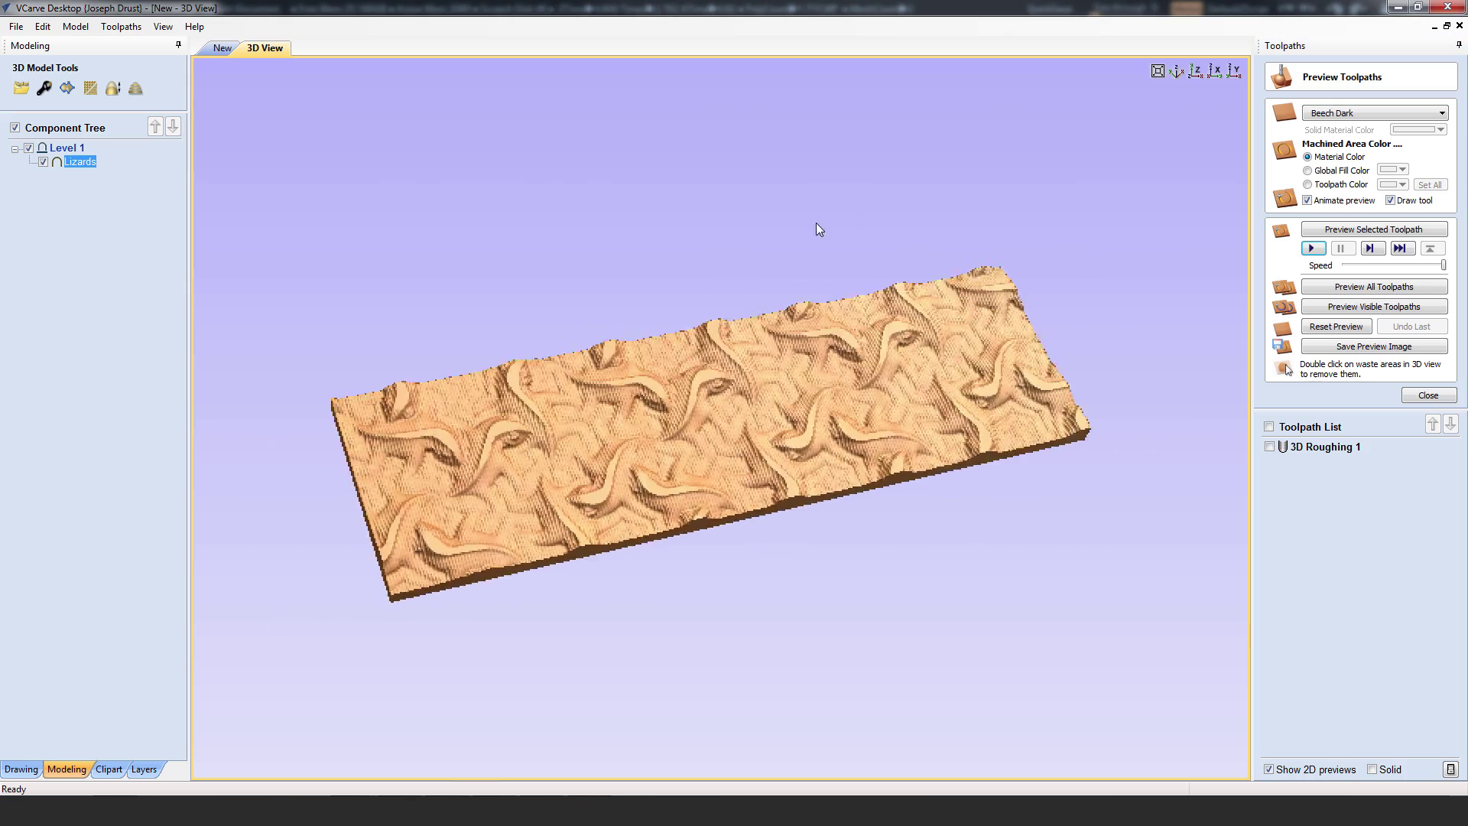
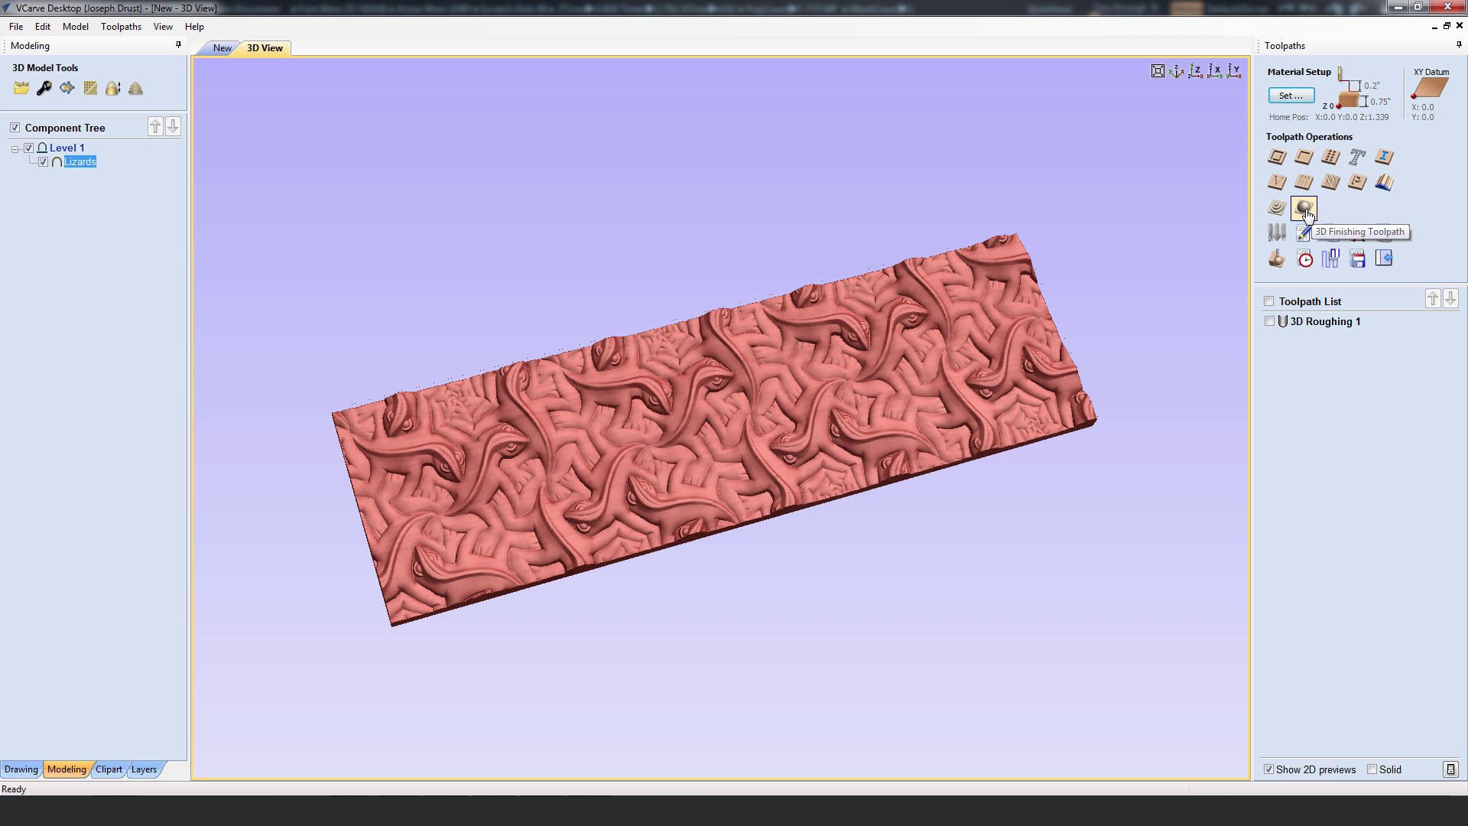
Calculate a 3D finishing toolpath within the model boundary, using the Finish 46286 - 1/8 Tapered Angle Ball Tip - Up-Cut tool
click(1304, 208)
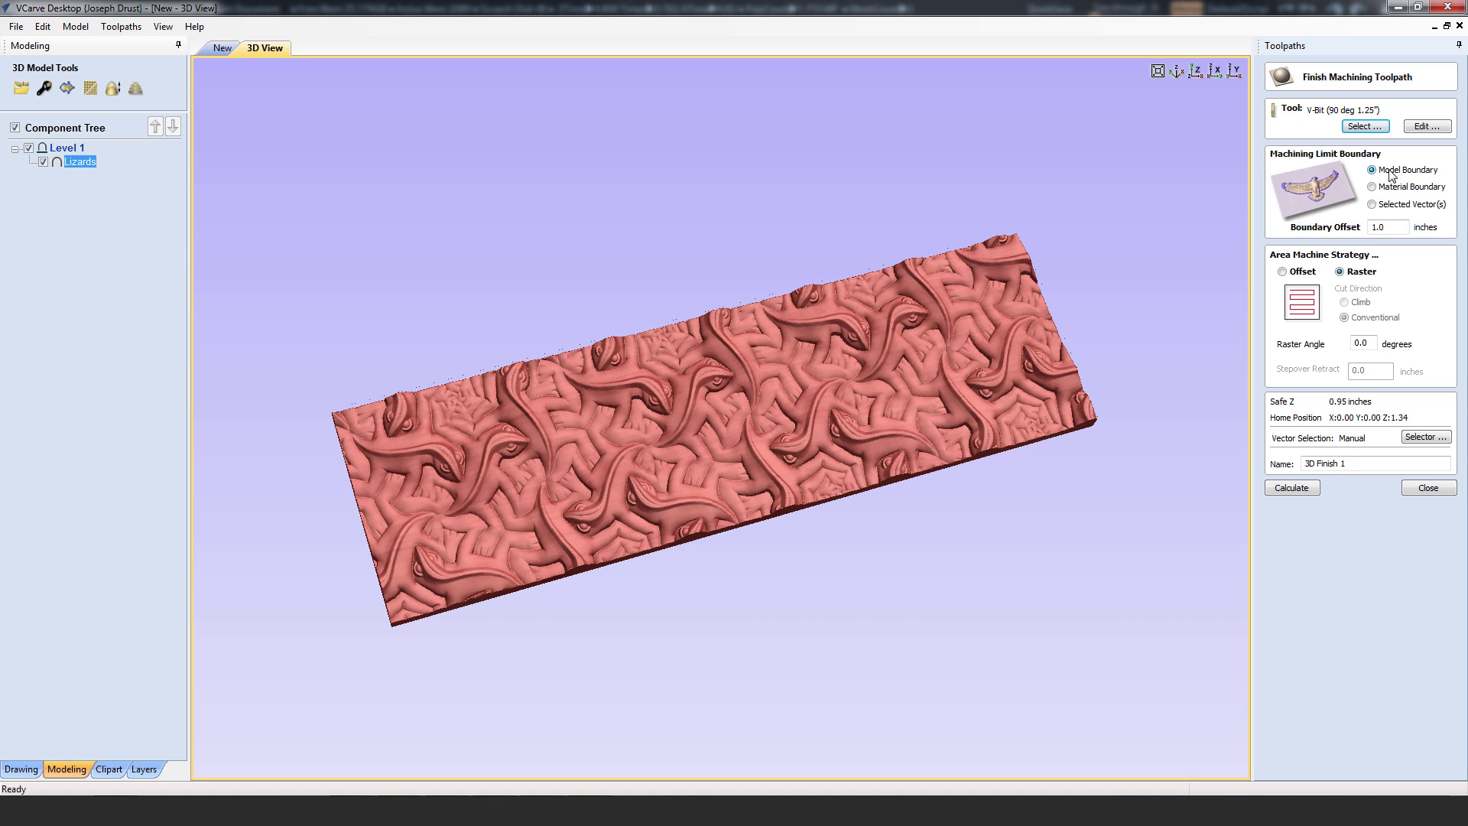
click(1365, 127)
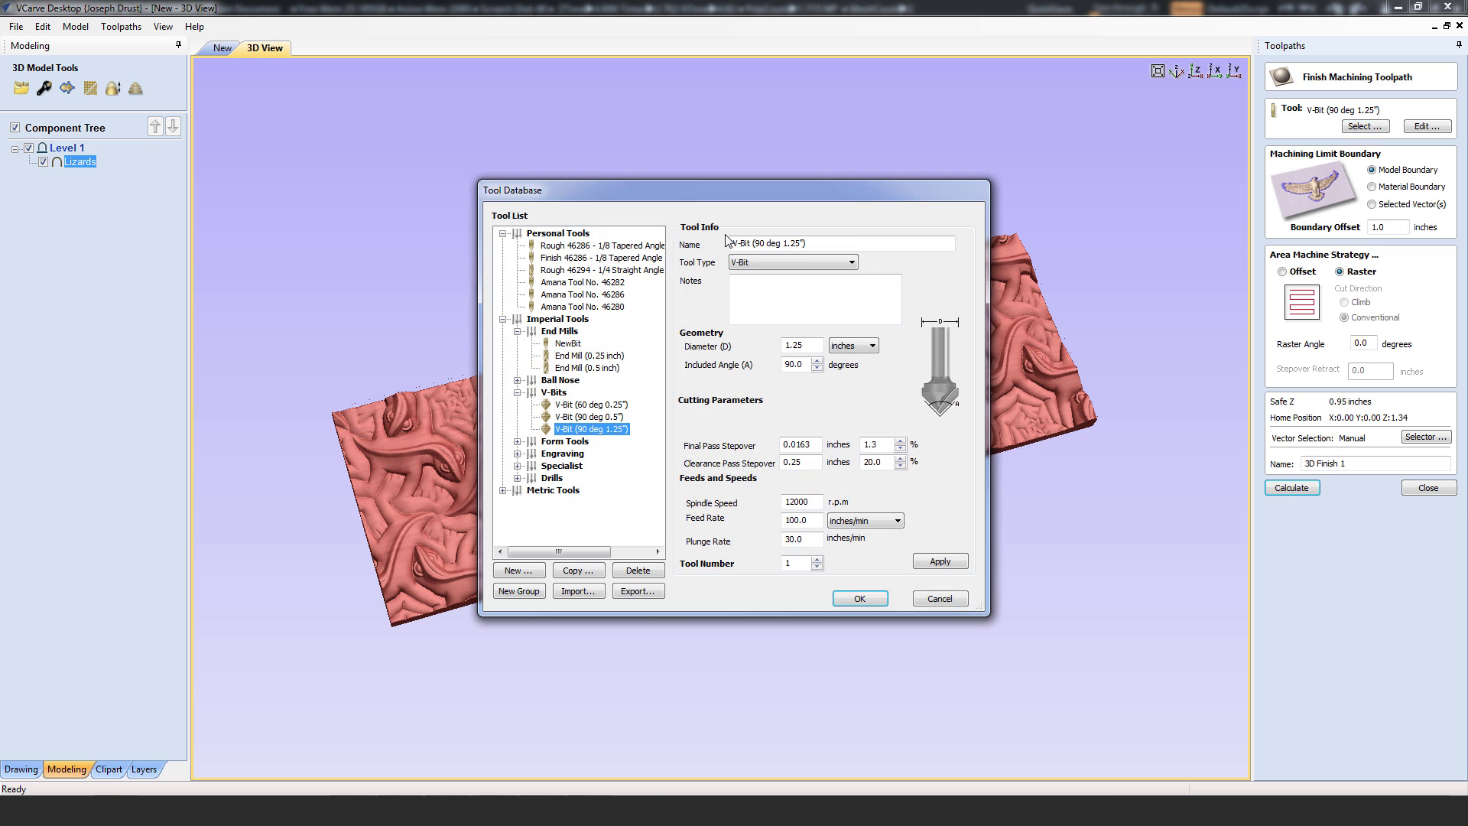
click(561, 259)
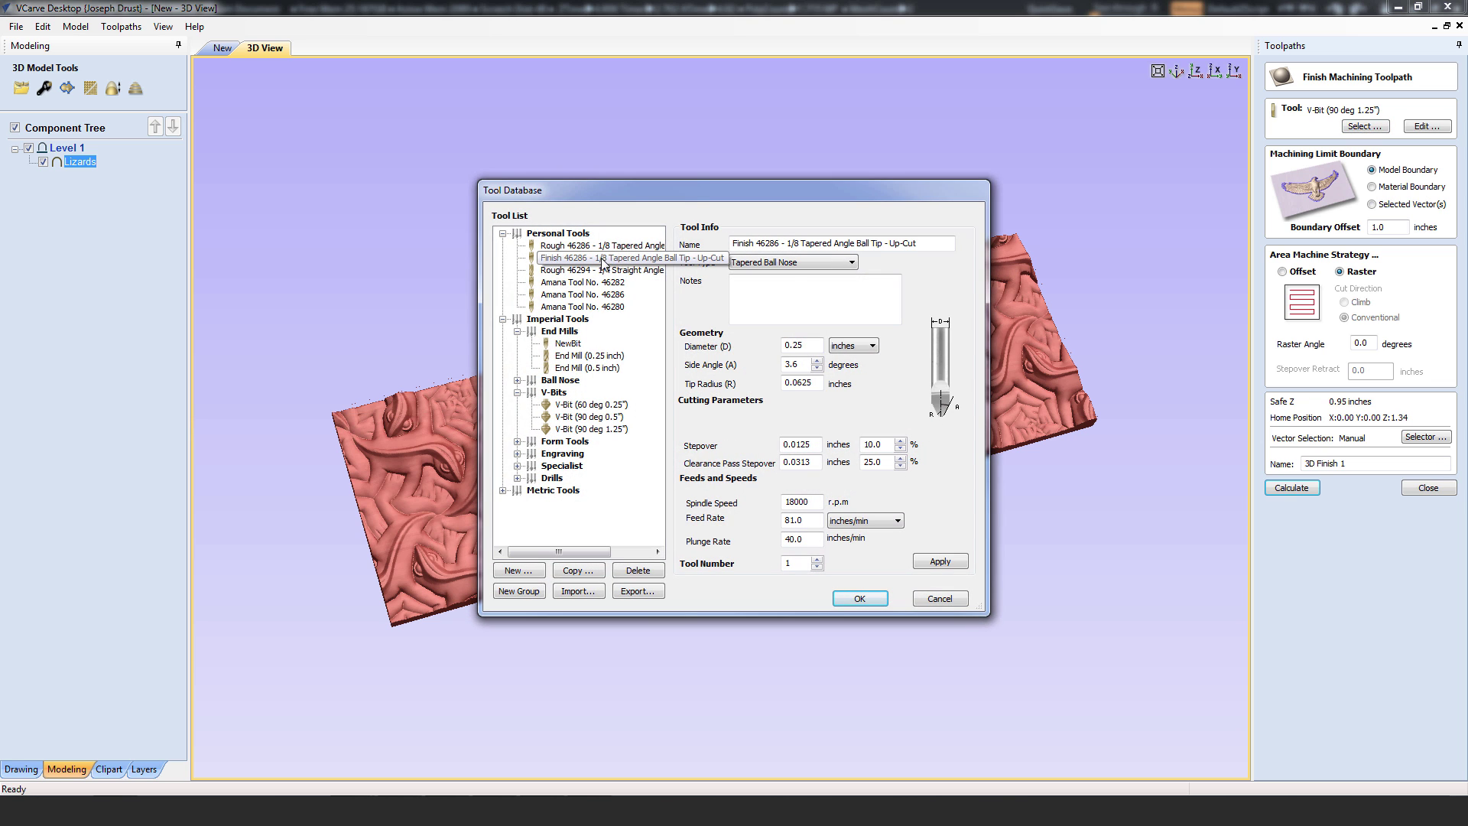
click(860, 599)
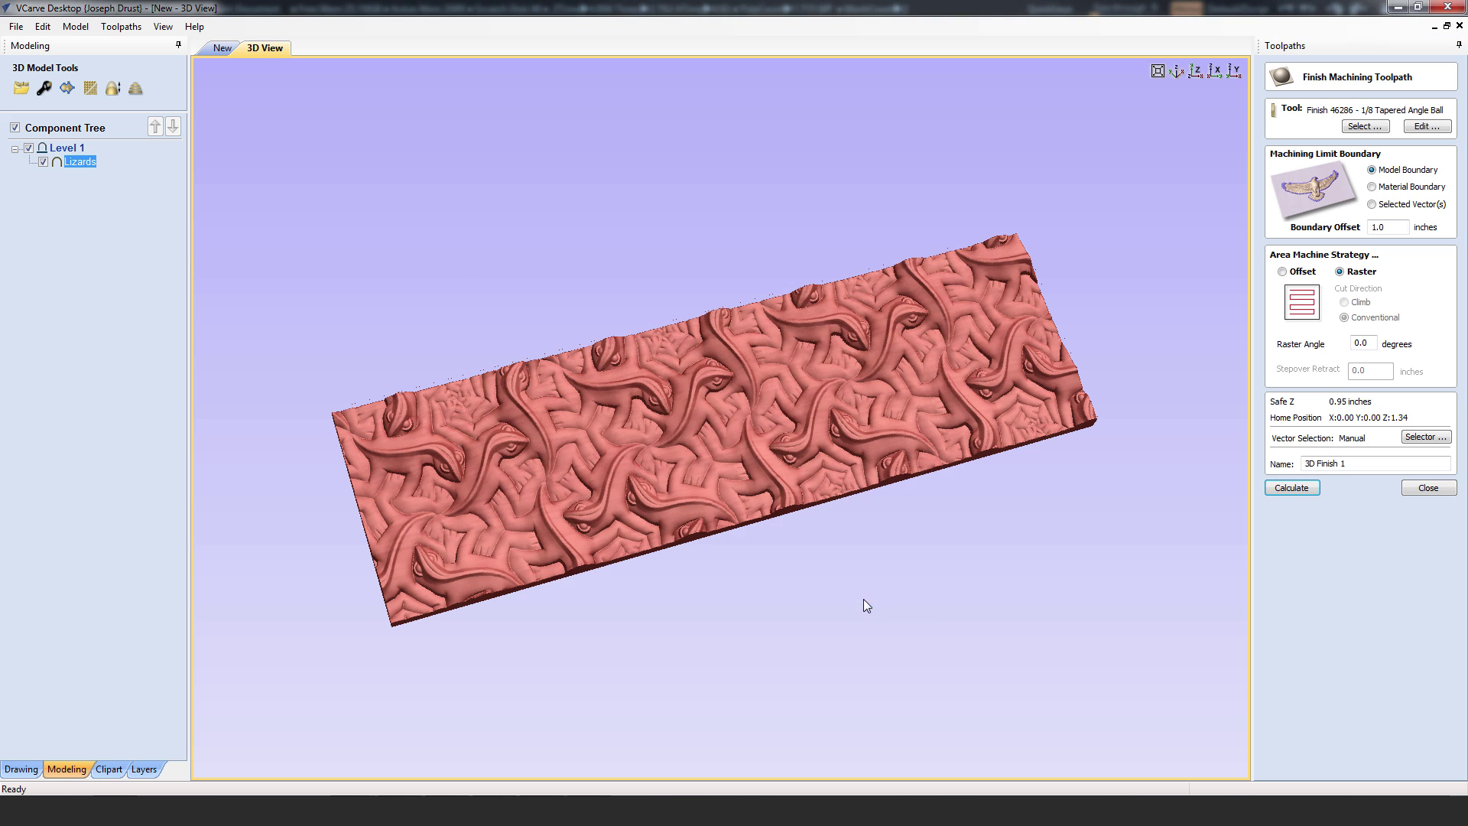
click(1291, 488)
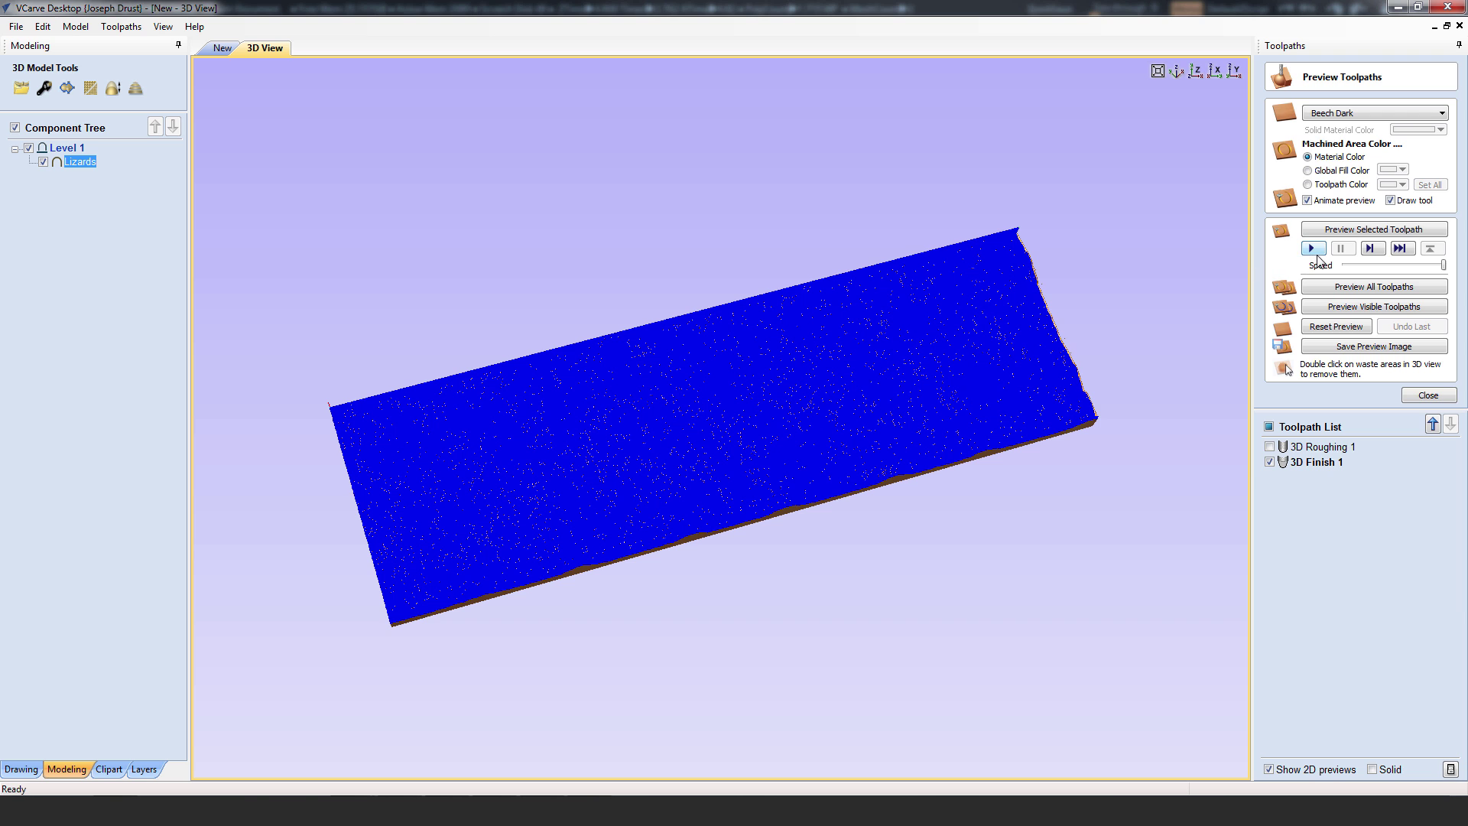
Simulate the 3D Finish 1 toolpath, inspect the finished lizard carving up close, and close the preview
click(1313, 249)
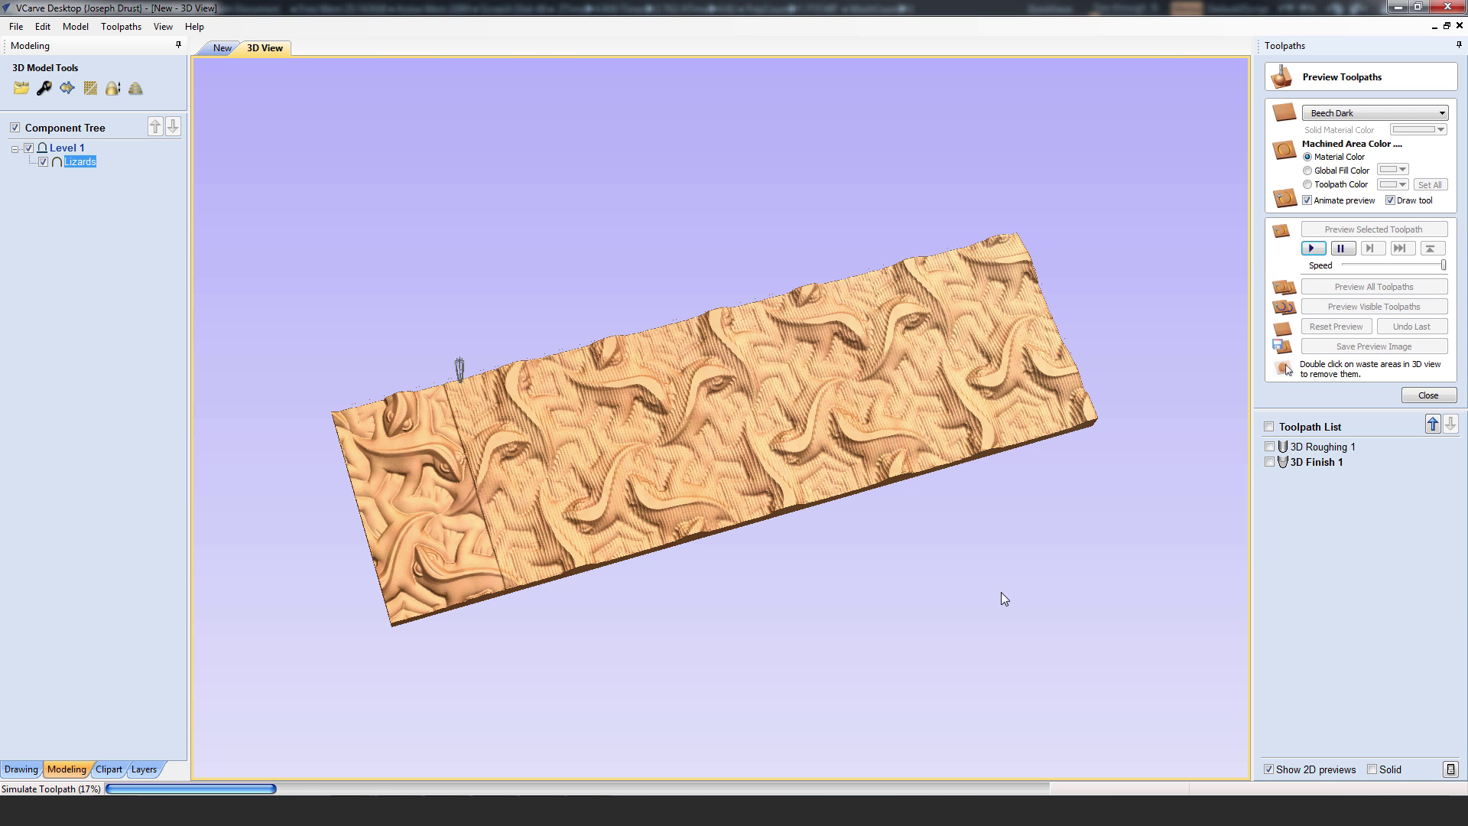
scroll(1039, 577, up, 5)
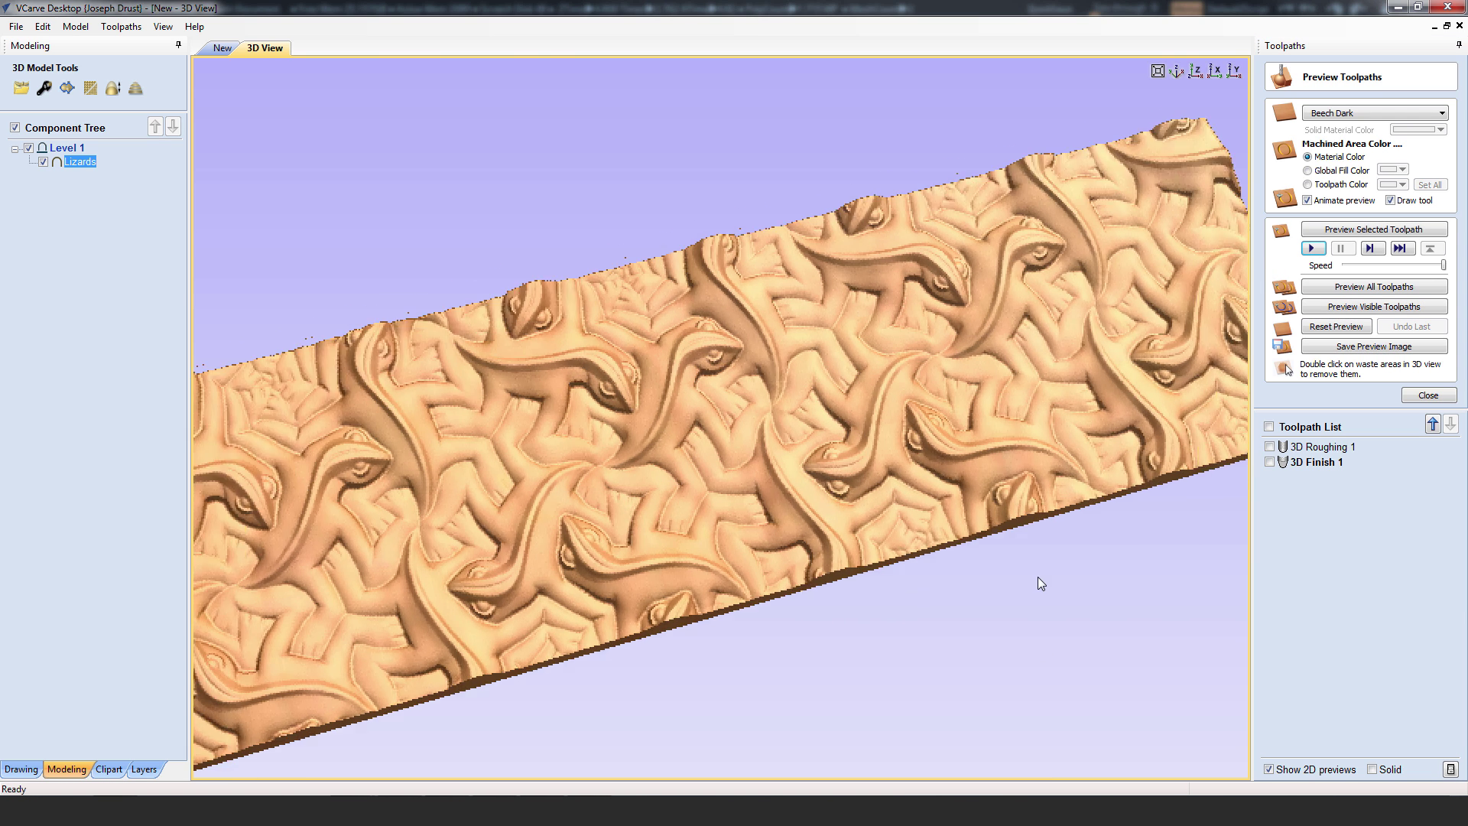
scroll(1039, 576, down, 4)
drag(1045, 615, 918, 632)
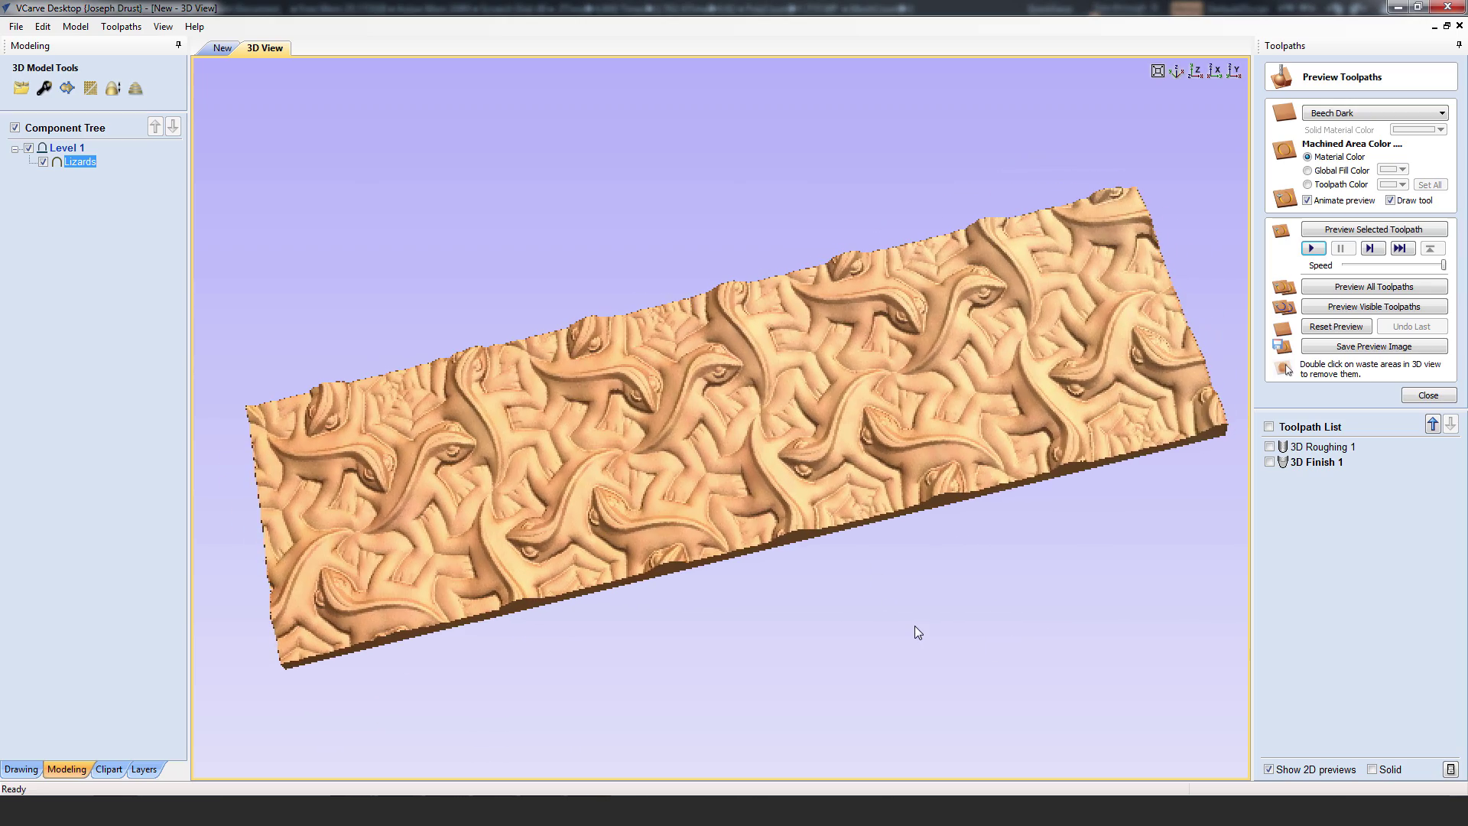
click(1417, 394)
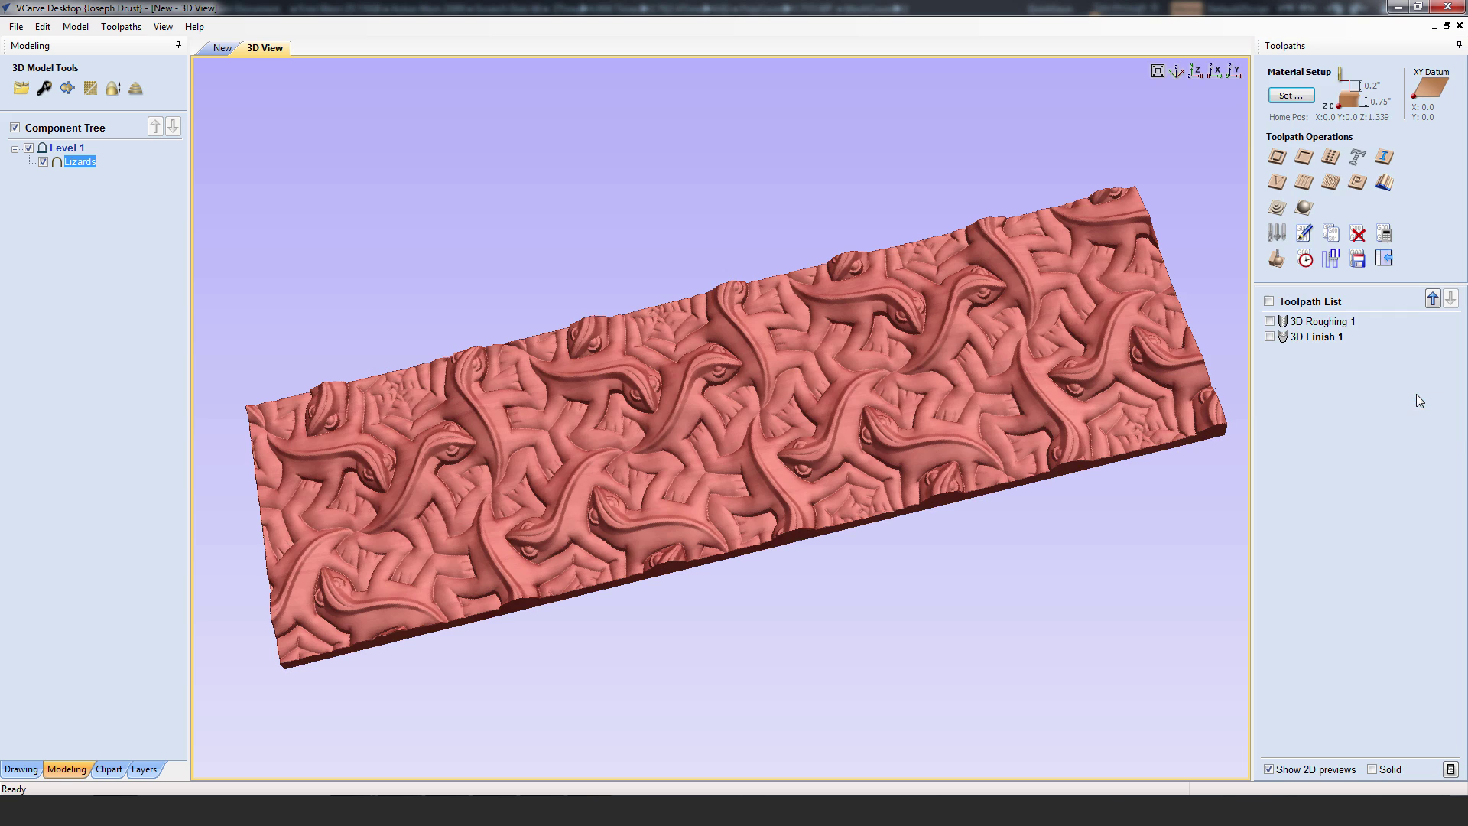
Review the estimated machining times of the roughing and finishing toolpaths and reopen the toolpath preview
click(1305, 260)
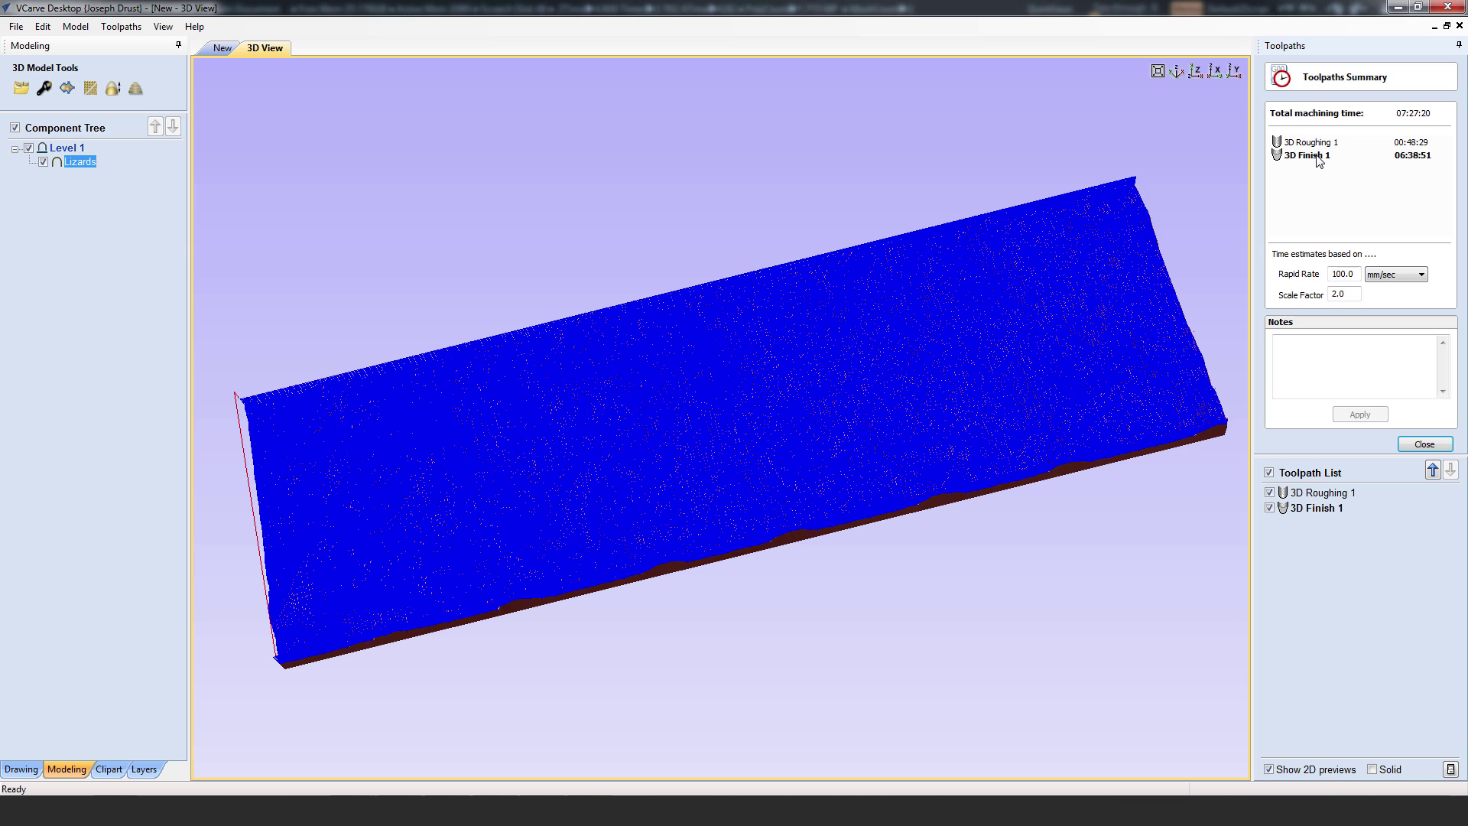
mouse_move(1323, 149)
click(1402, 444)
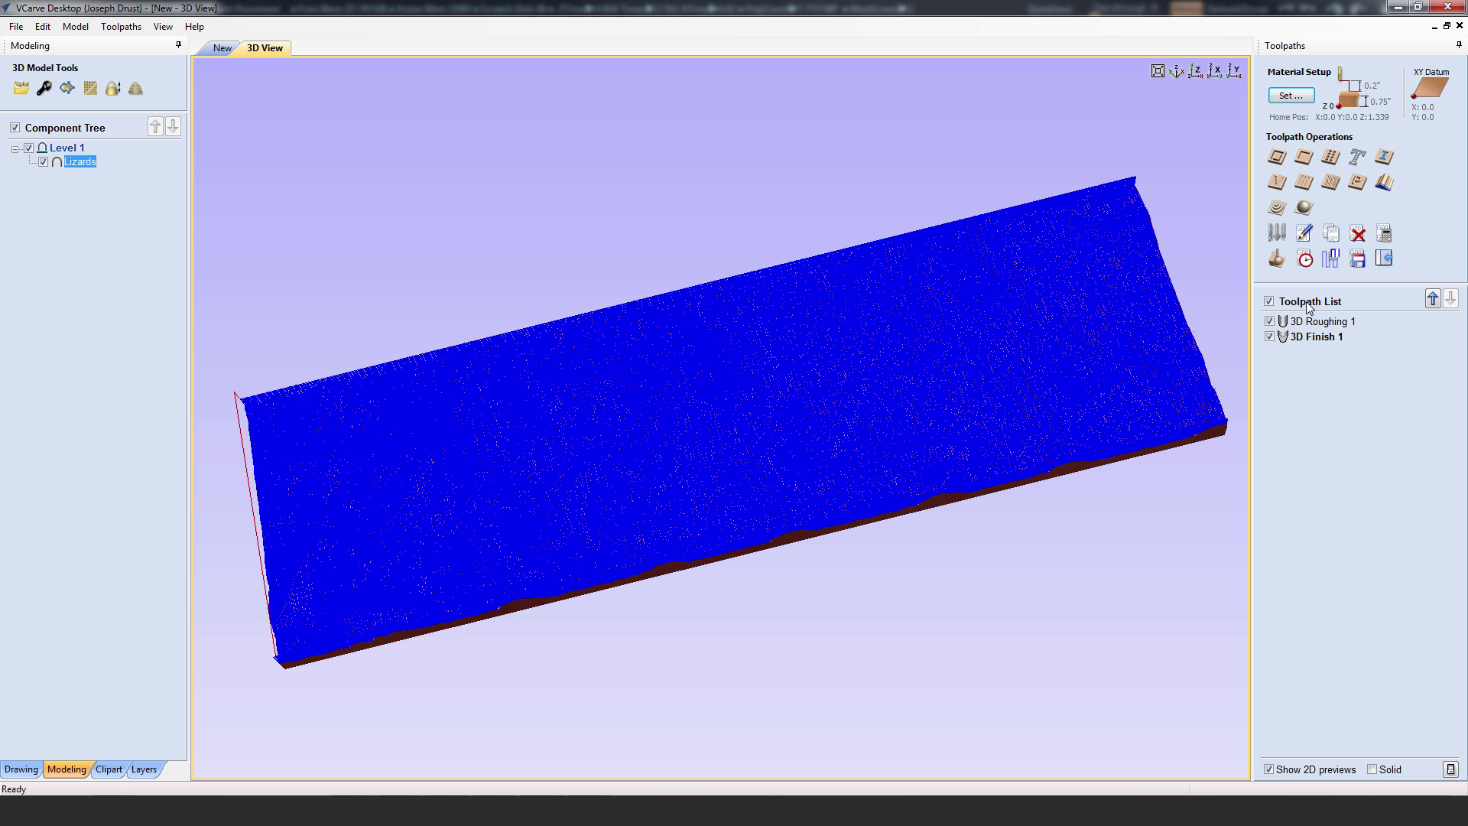
click(1279, 258)
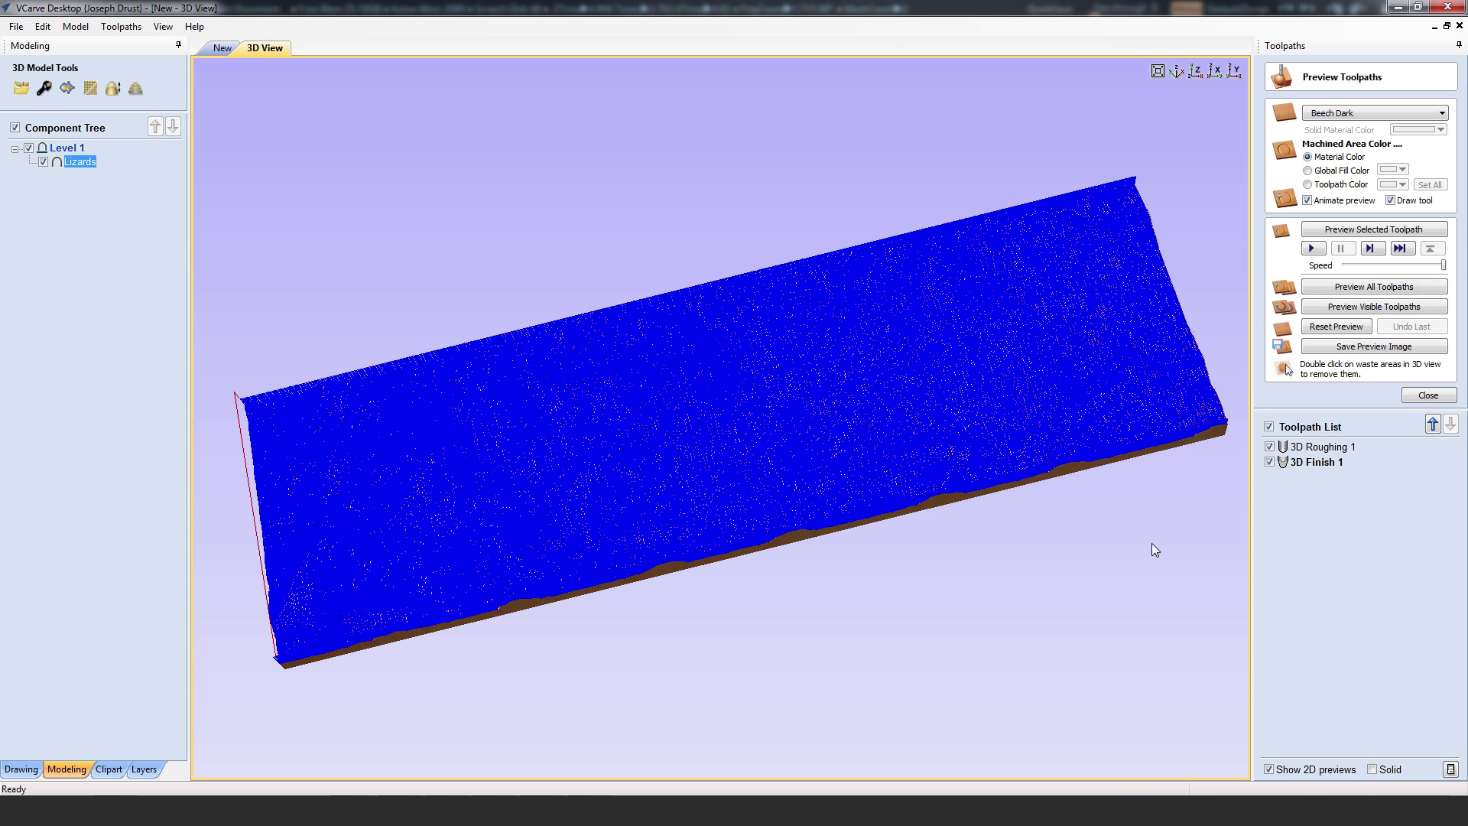
Reset the material preview, simulate all toolpaths together on the blank block, and close the preview
click(1330, 330)
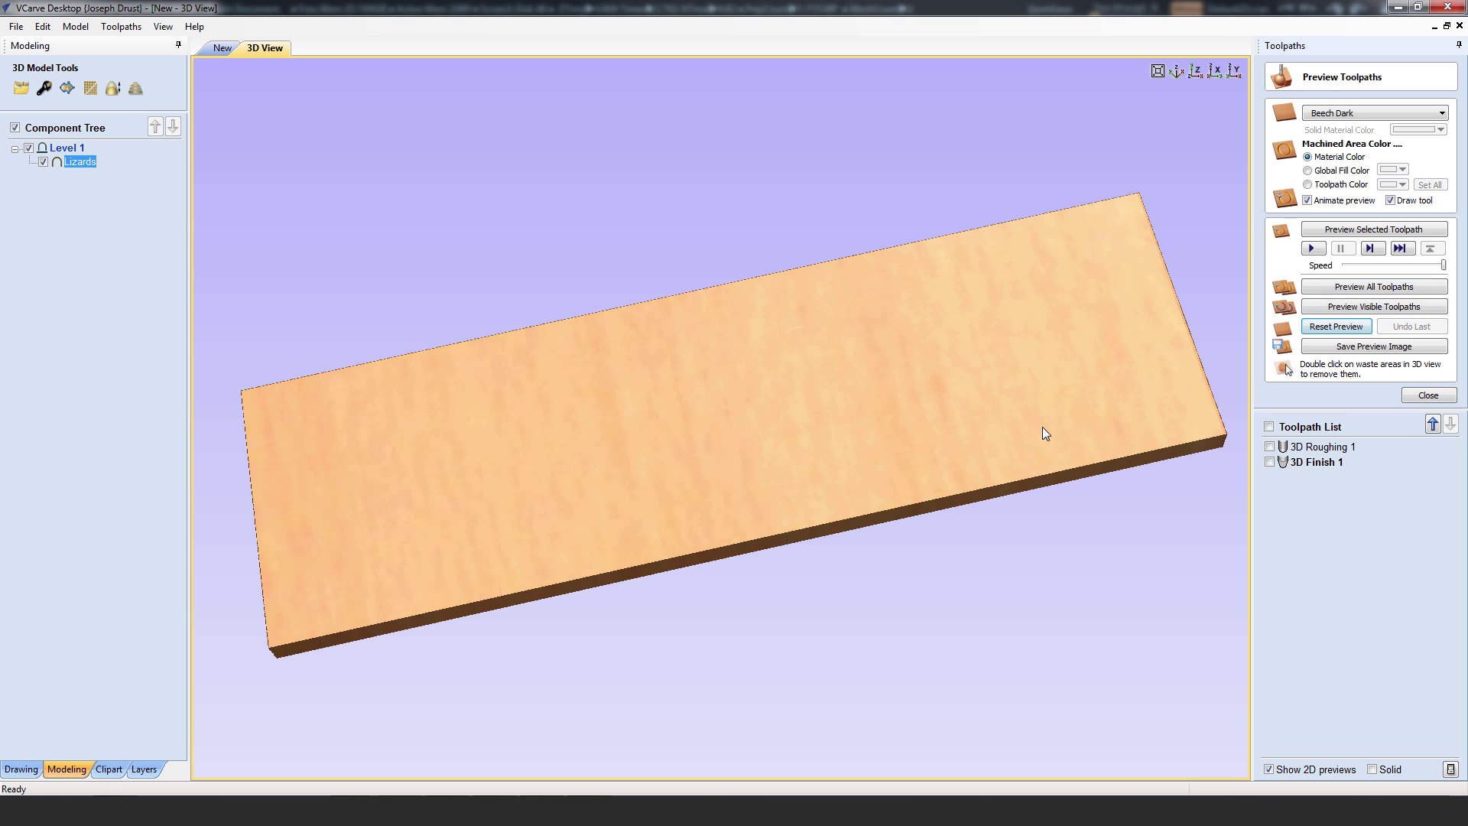
click(1340, 290)
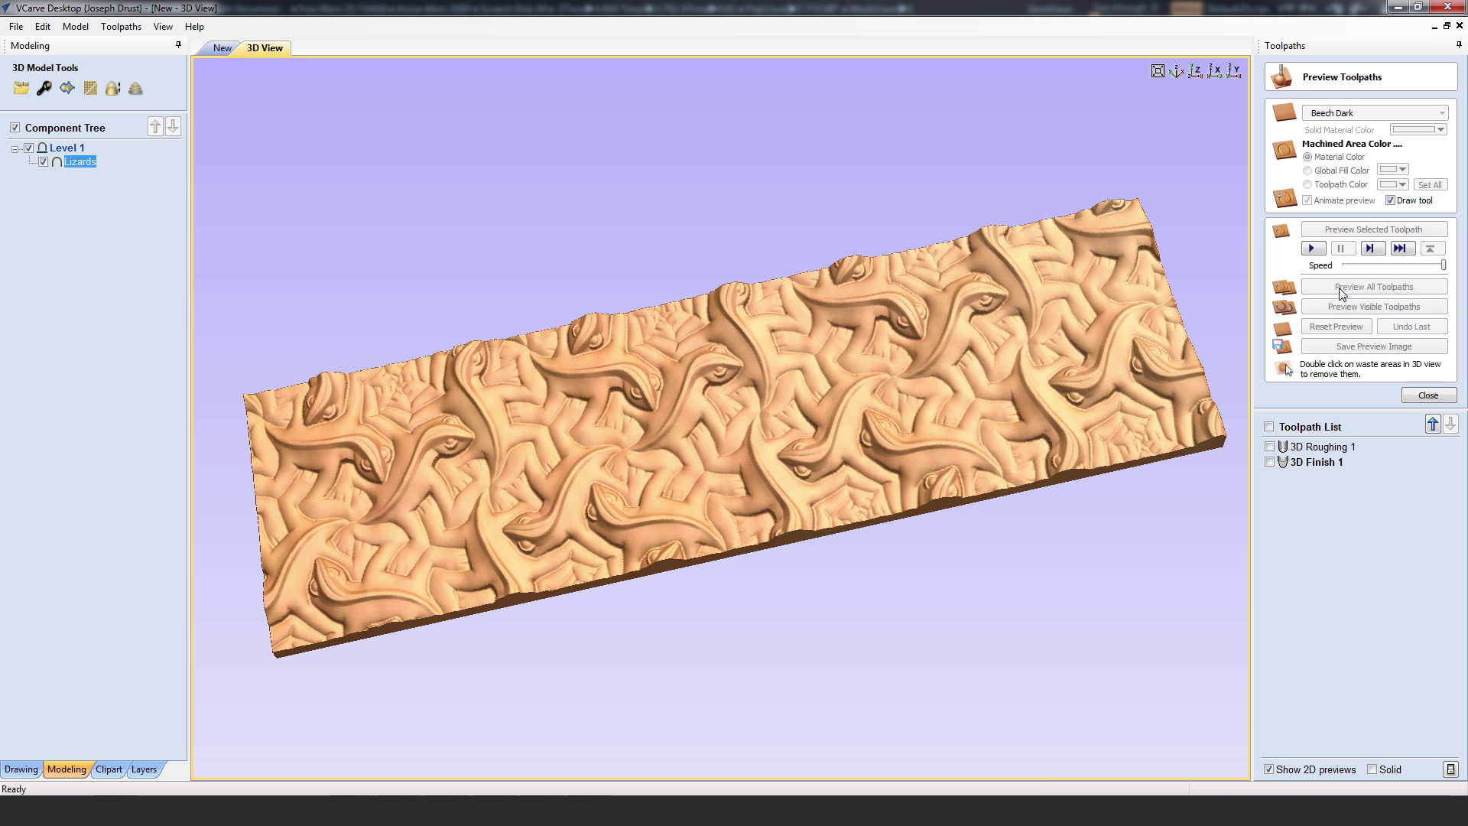
mouse_move(942, 647)
mouse_down()
mouse_move(943, 549)
mouse_move(938, 635)
mouse_up()
click(1412, 399)
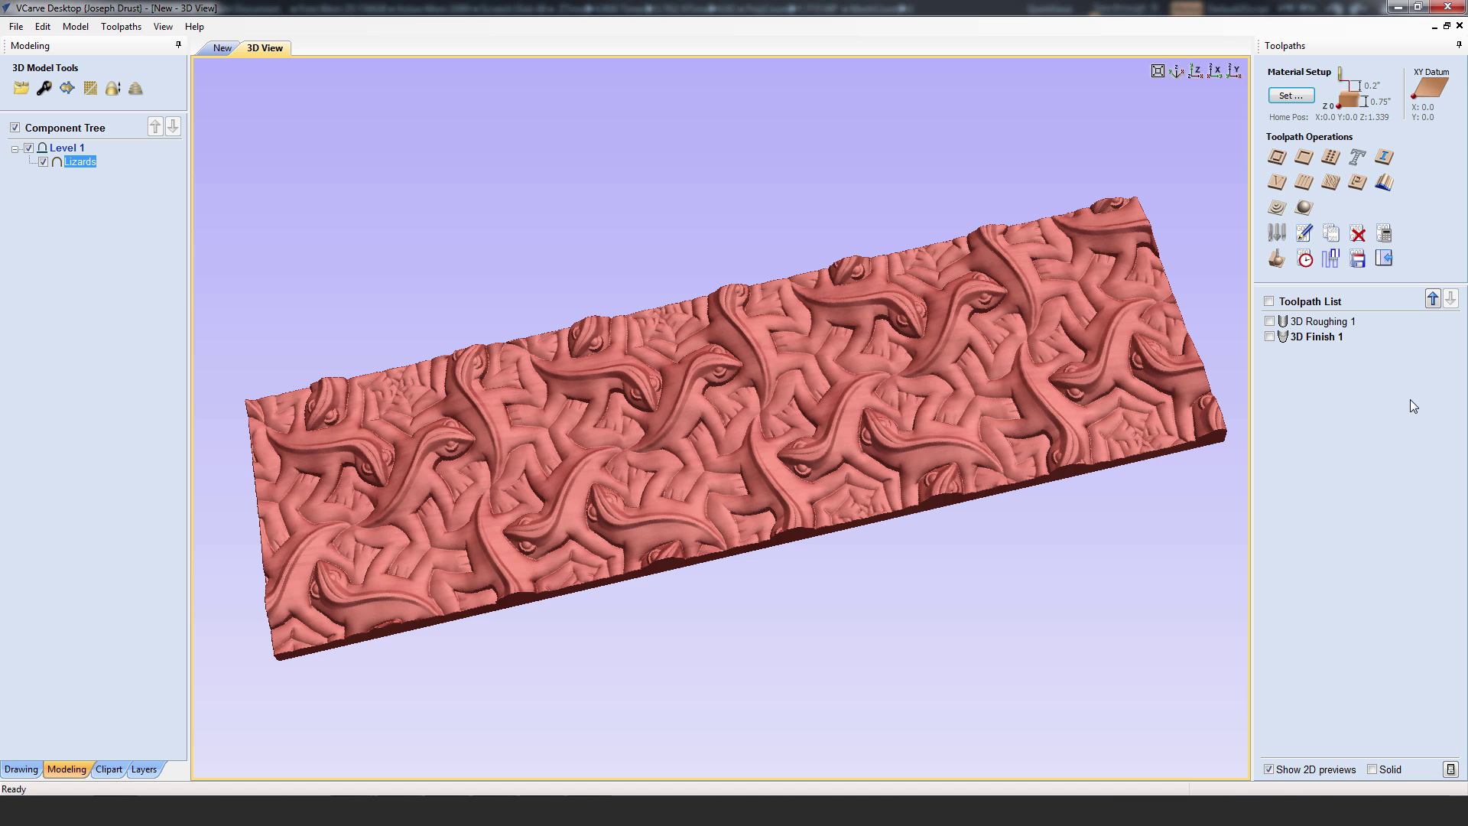
Open the toolpath saving options and review the output settings and post processor for 3D Finish 1
click(1359, 261)
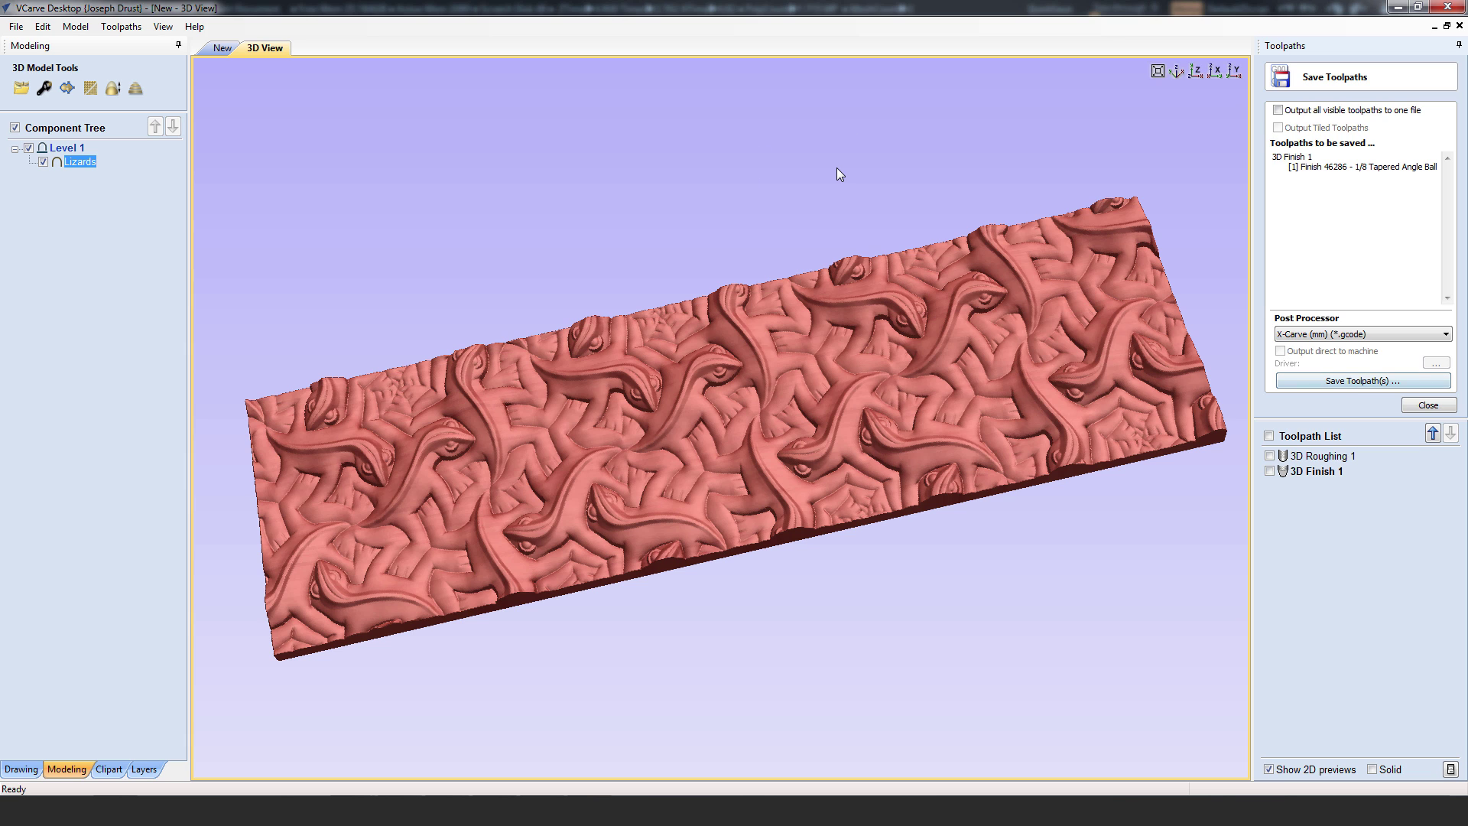
mouse_move(647, 197)
mouse_down()
mouse_move(678, 184)
mouse_move(688, 288)
mouse_move(668, 190)
mouse_up()
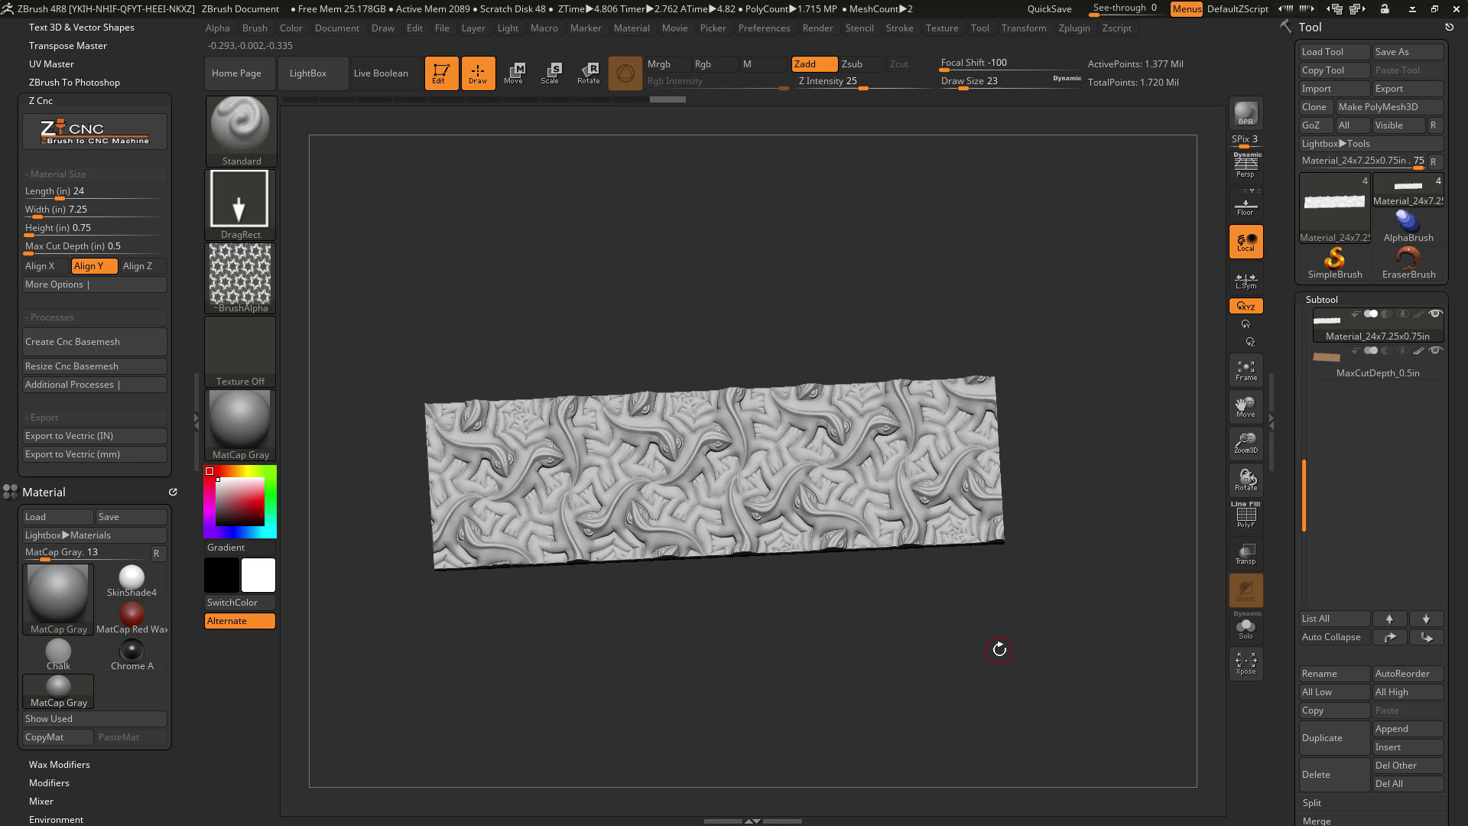
Switch to ZBrush, page through the Z Cnc plugin's built-in help up to the Additional Processes page, and close it
drag(846, 639, 908, 612)
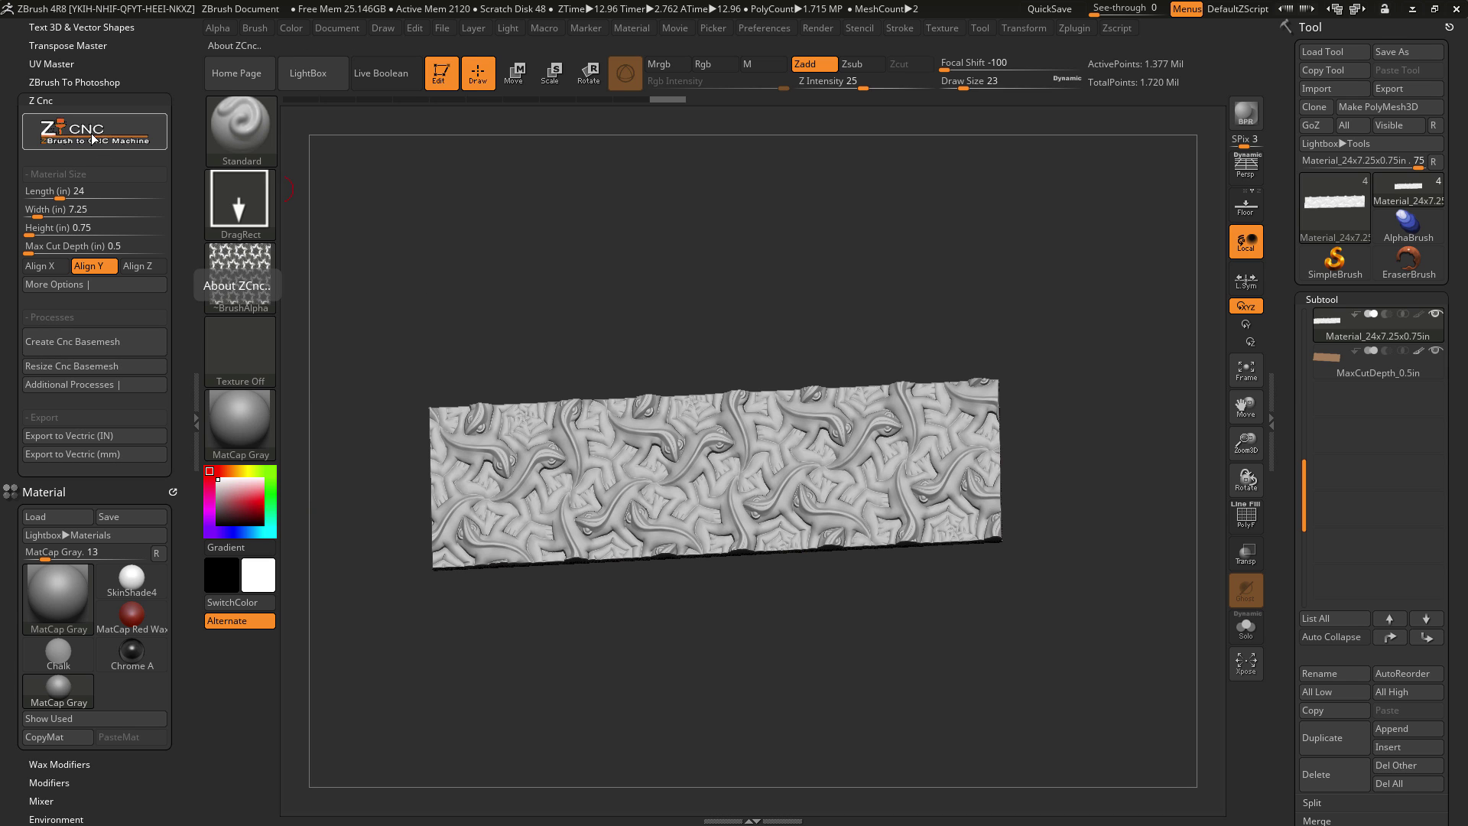
click(92, 138)
click(770, 652)
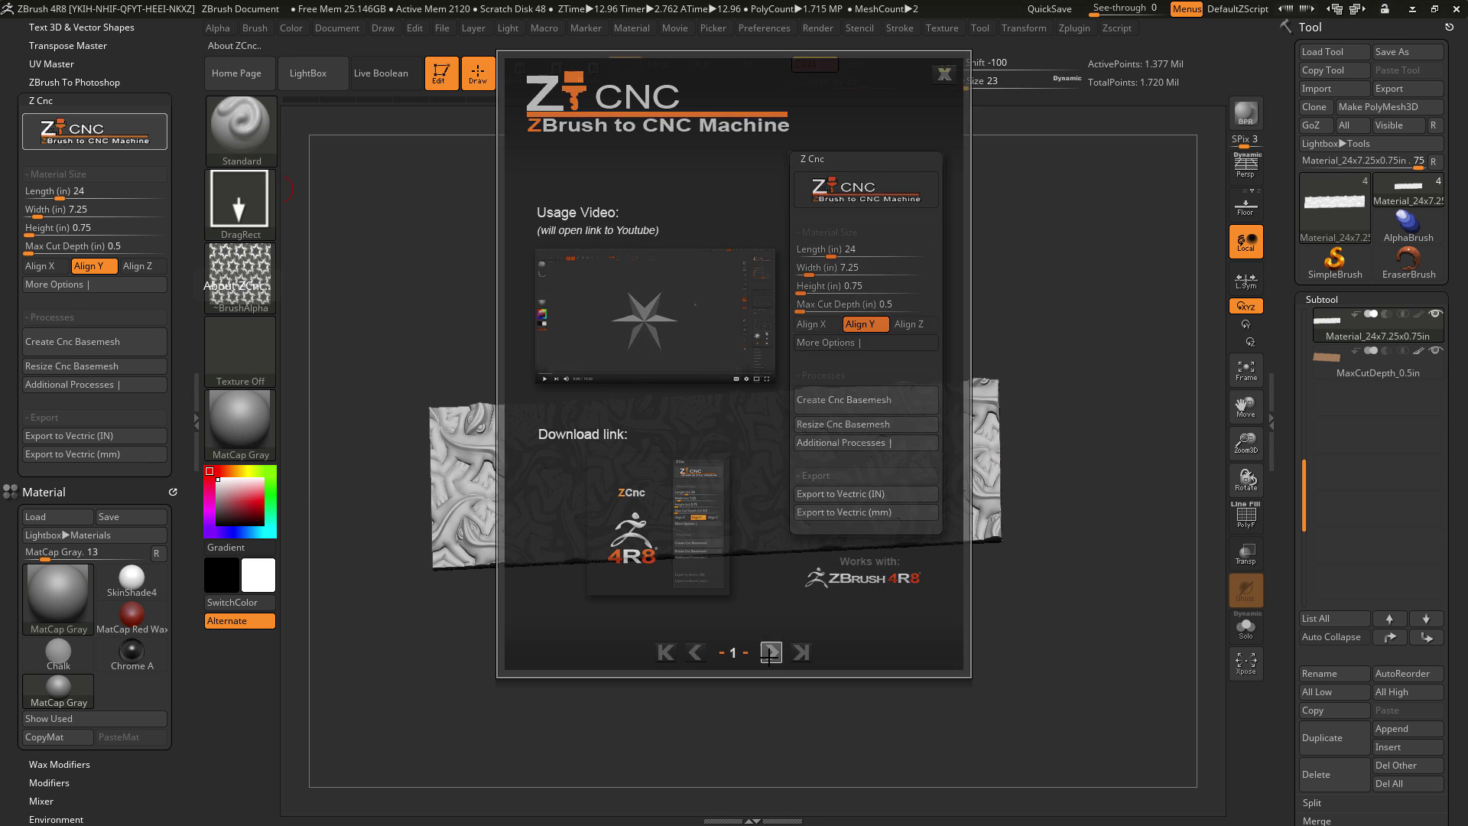
click(771, 652)
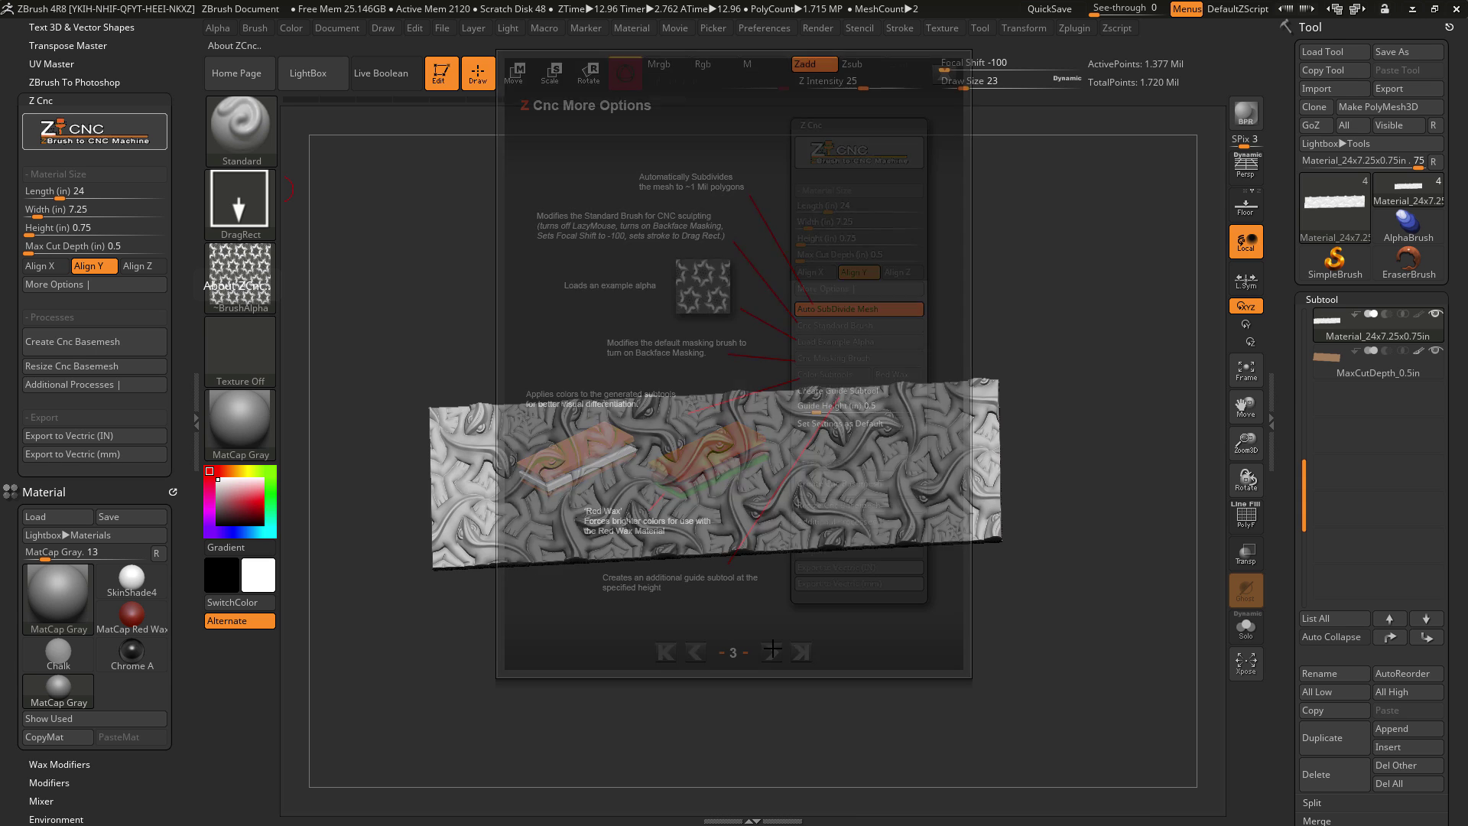
click(771, 652)
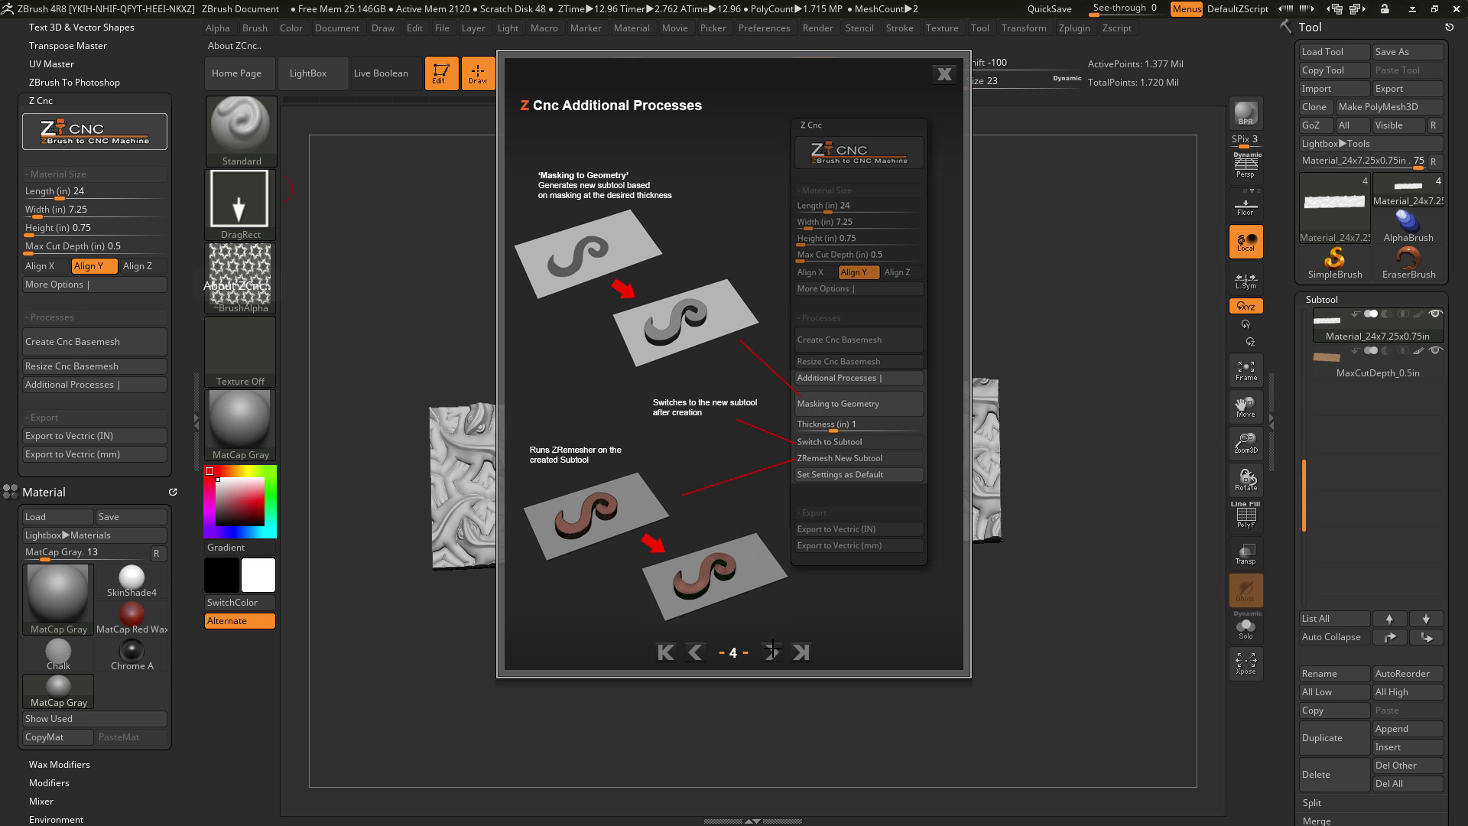
click(944, 74)
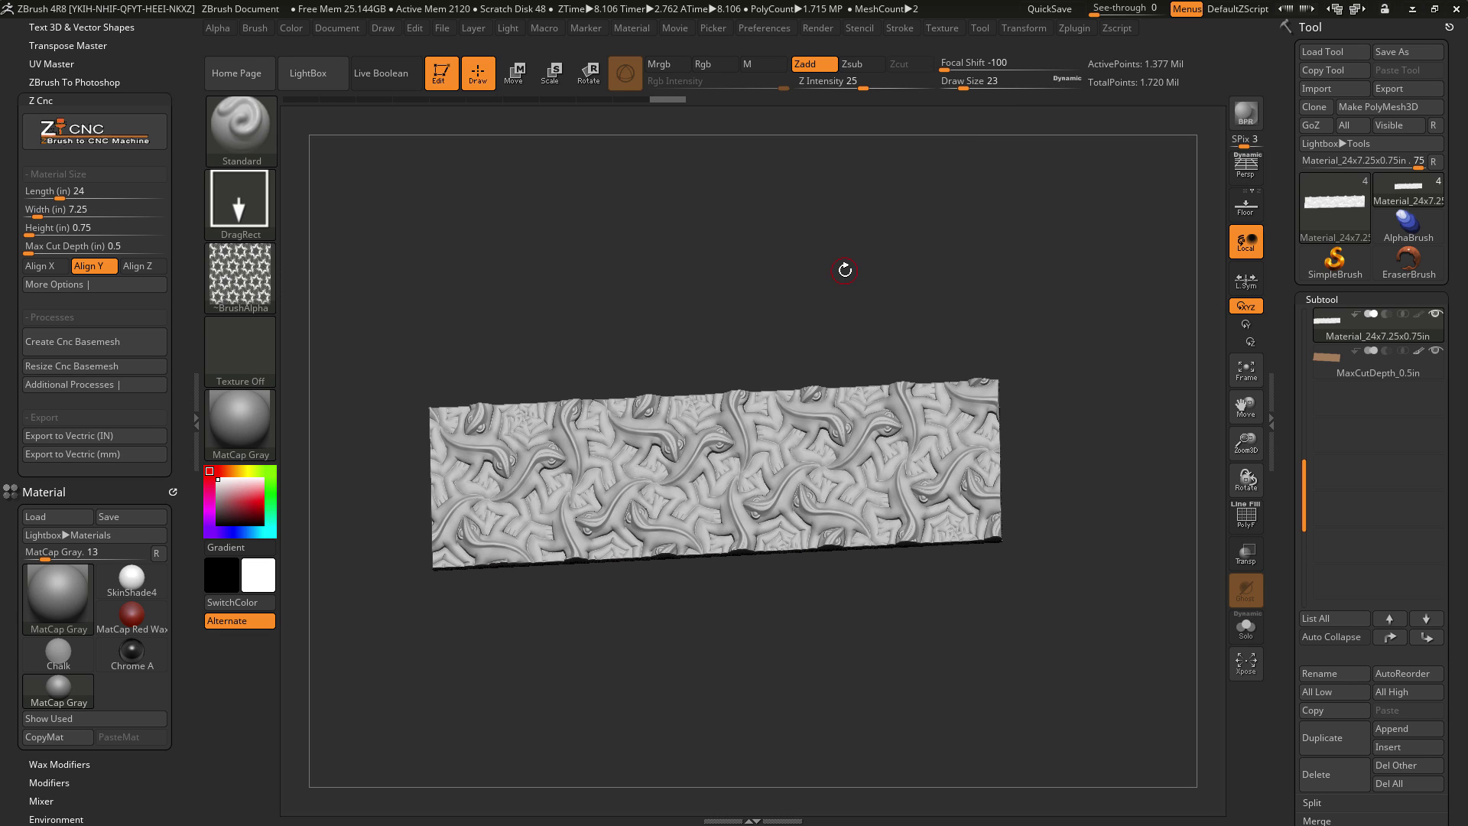